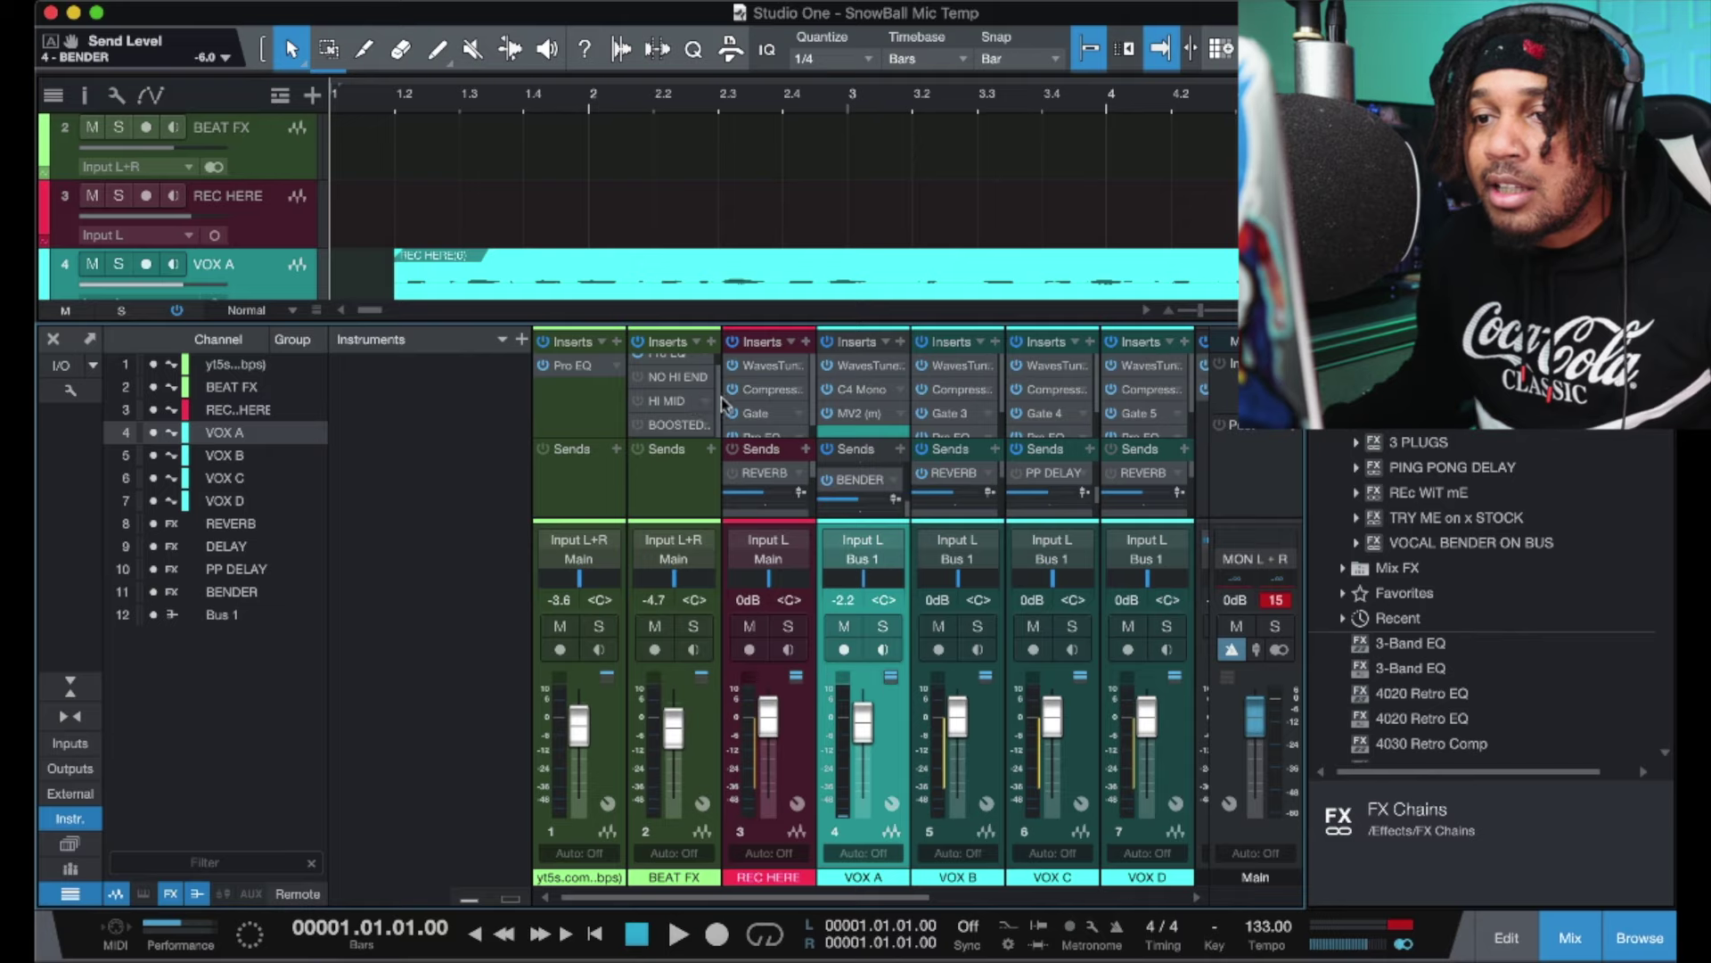
Step: Examine the effects inserted on the BEAT FX channel
{"action": "left_click", "coordinate": [719, 397]}
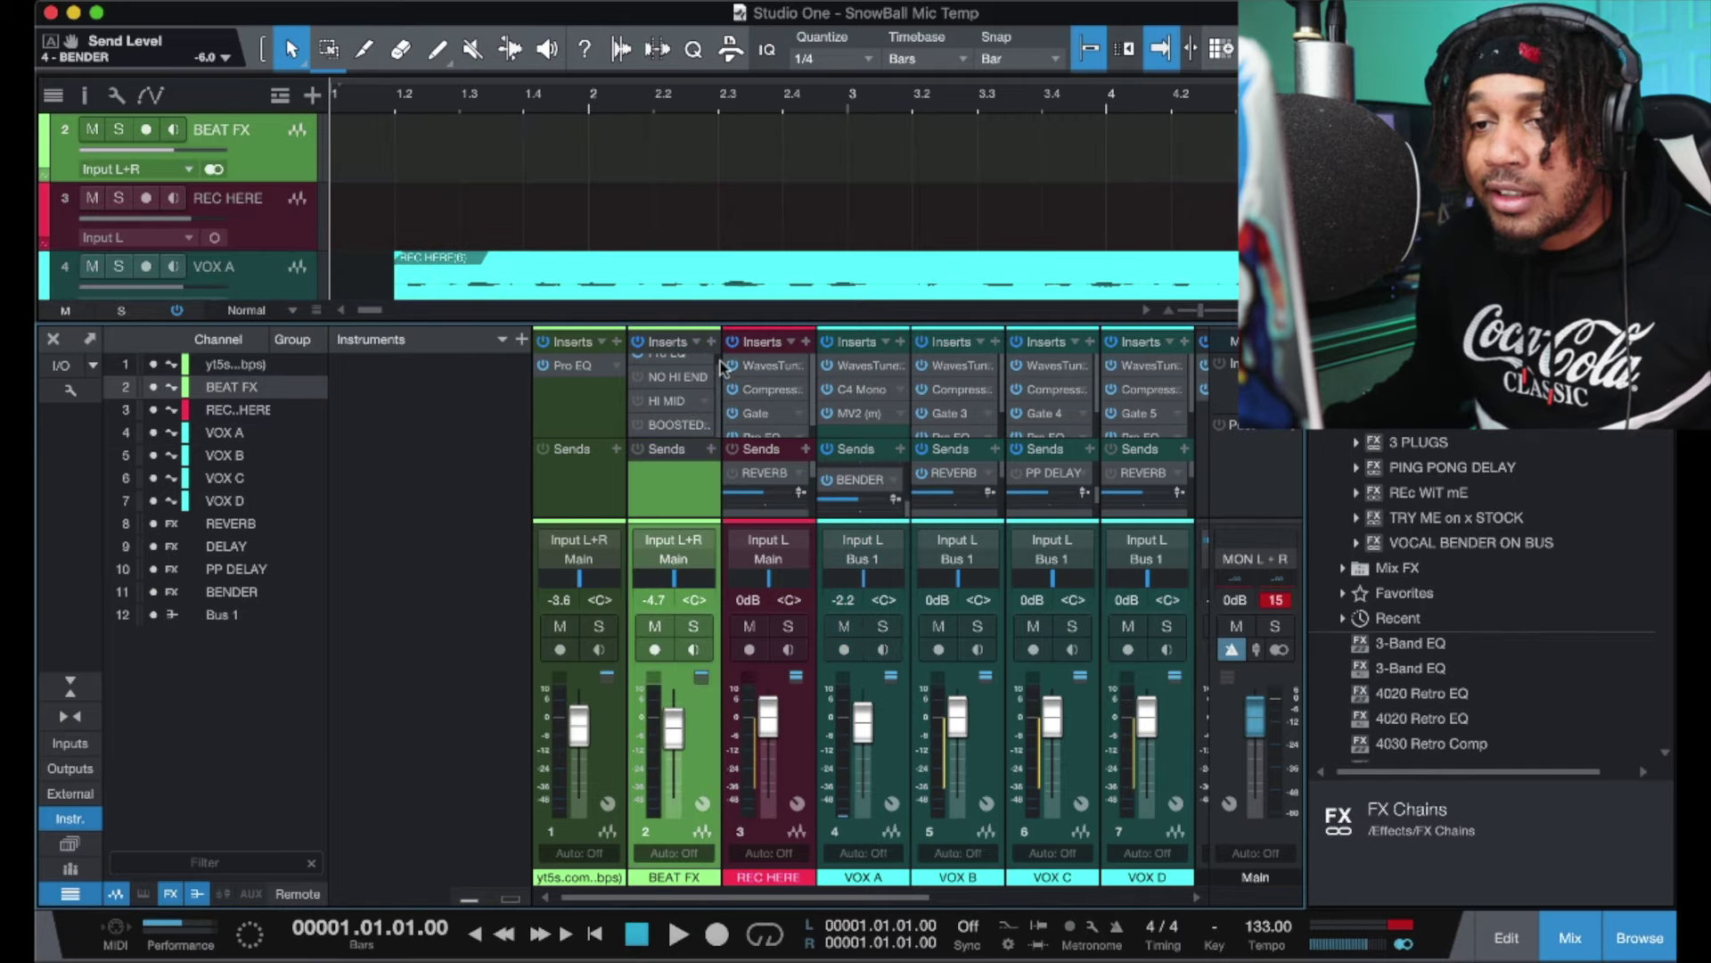
{"action": "scroll", "coordinate": [720, 361], "scroll_direction": "up", "scroll_amount": 1}
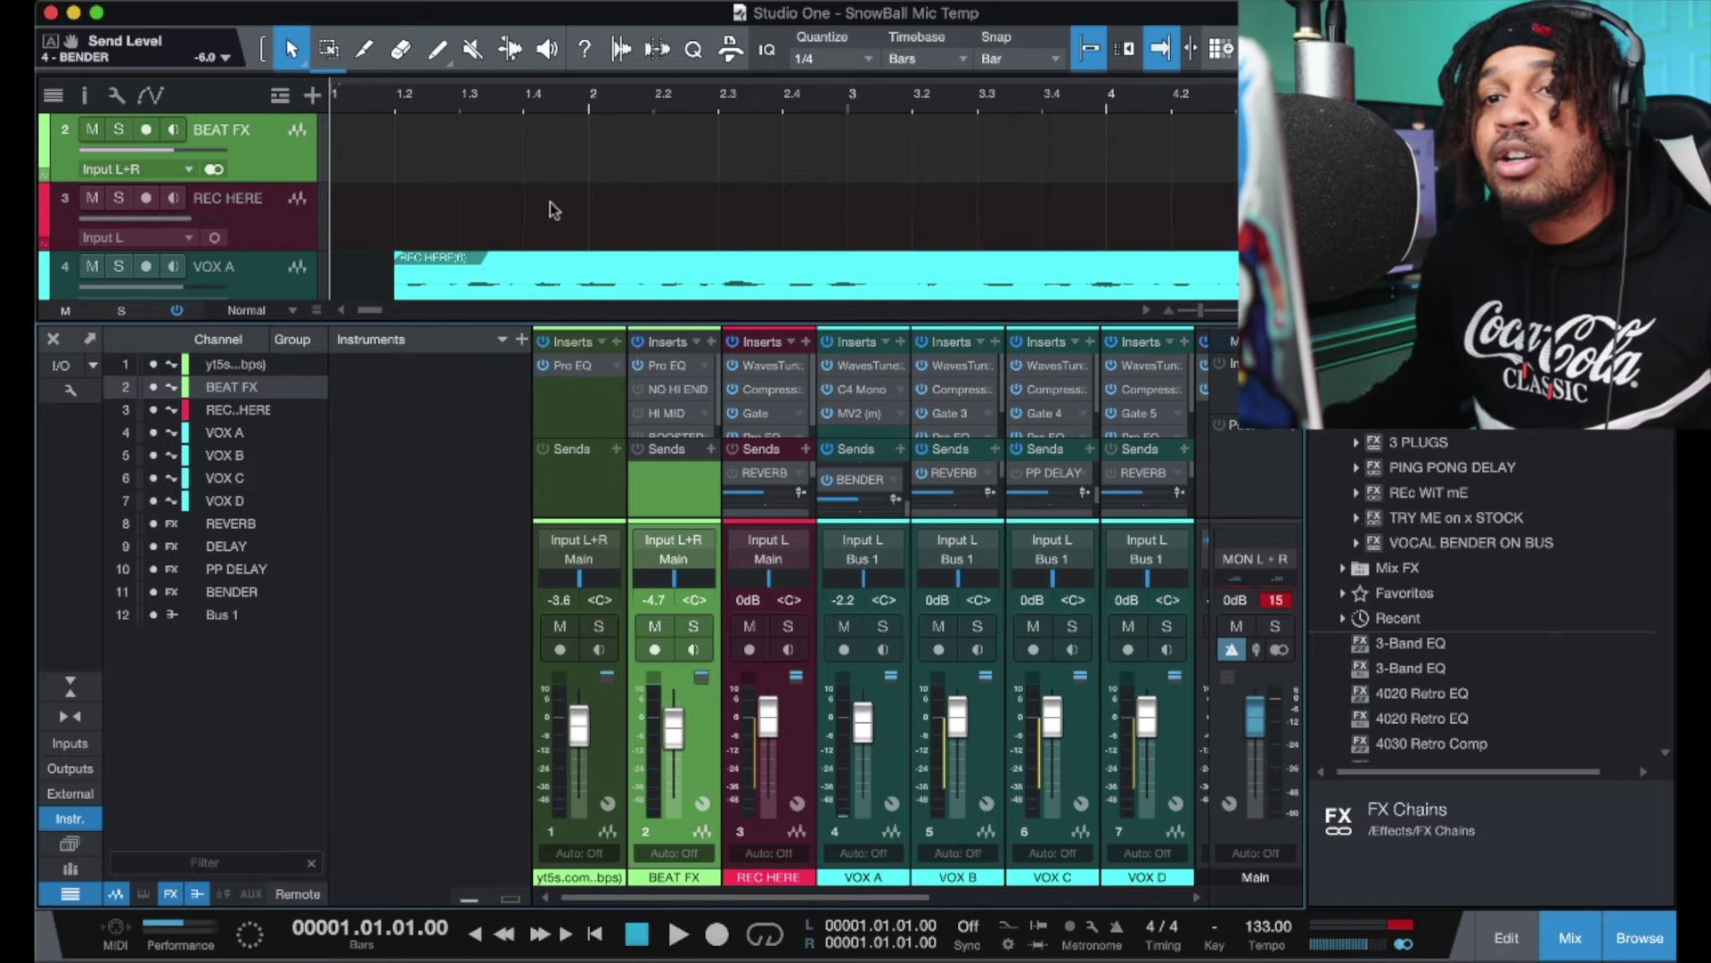
{"action": "scroll", "coordinate": [551, 205], "scroll_direction": "up", "scroll_amount": 2}
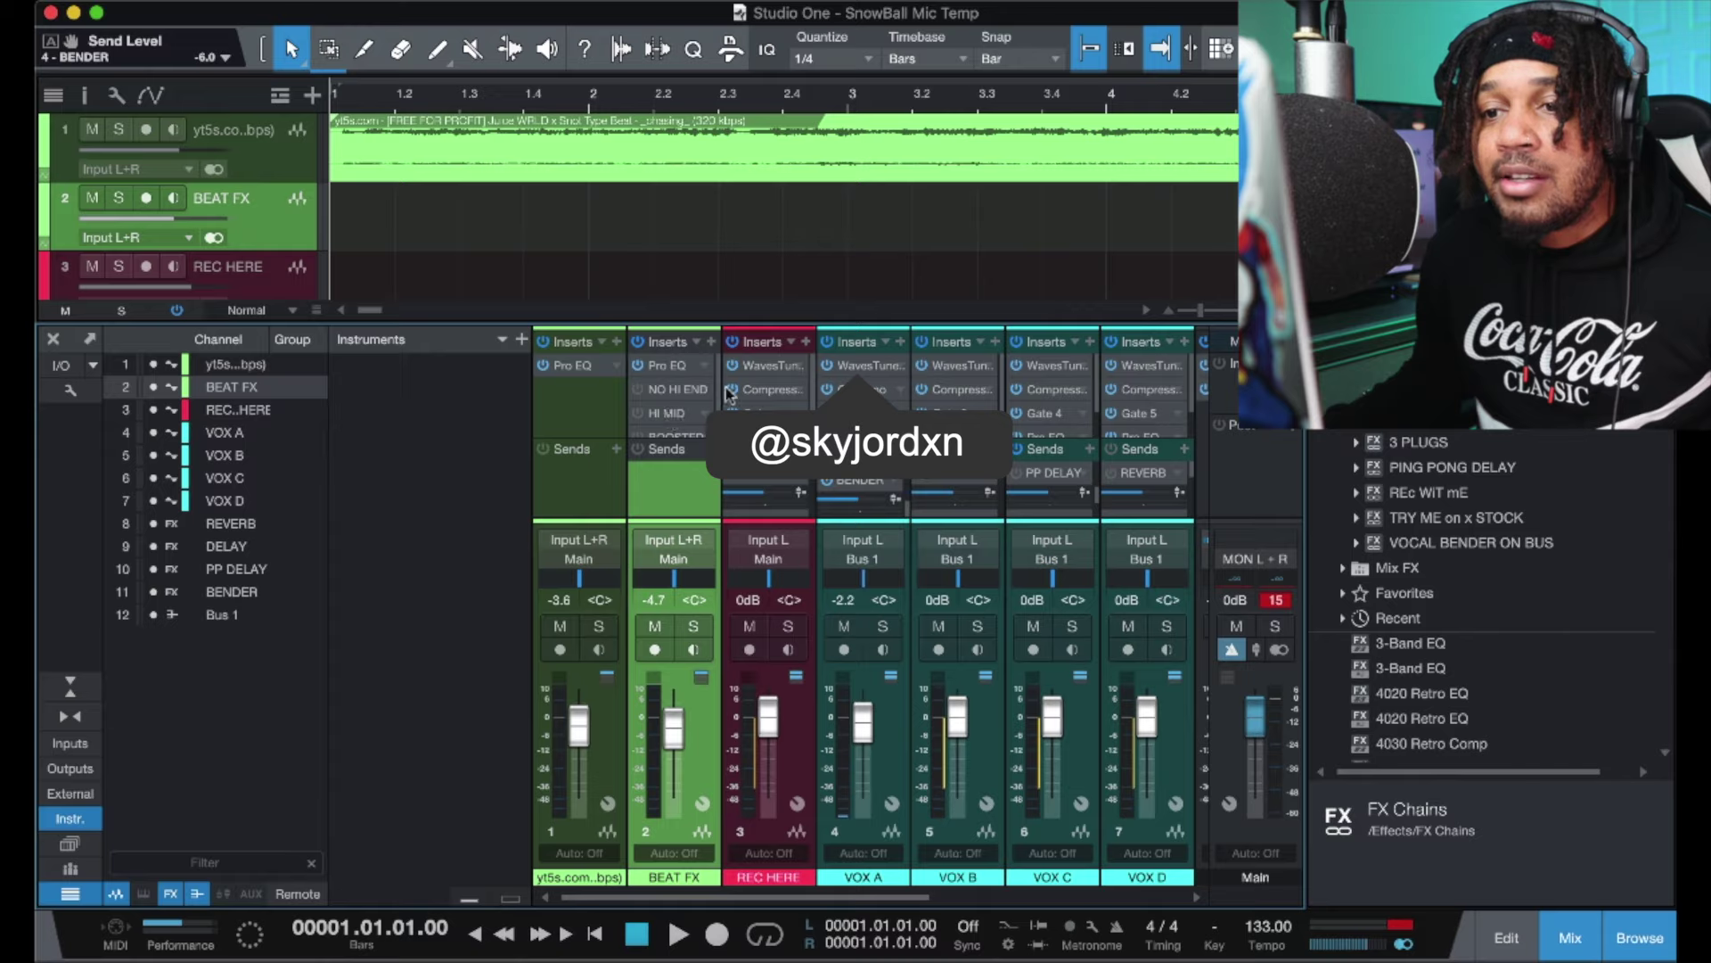
{"action": "scroll", "coordinate": [709, 395], "scroll_direction": "down", "scroll_amount": 1}
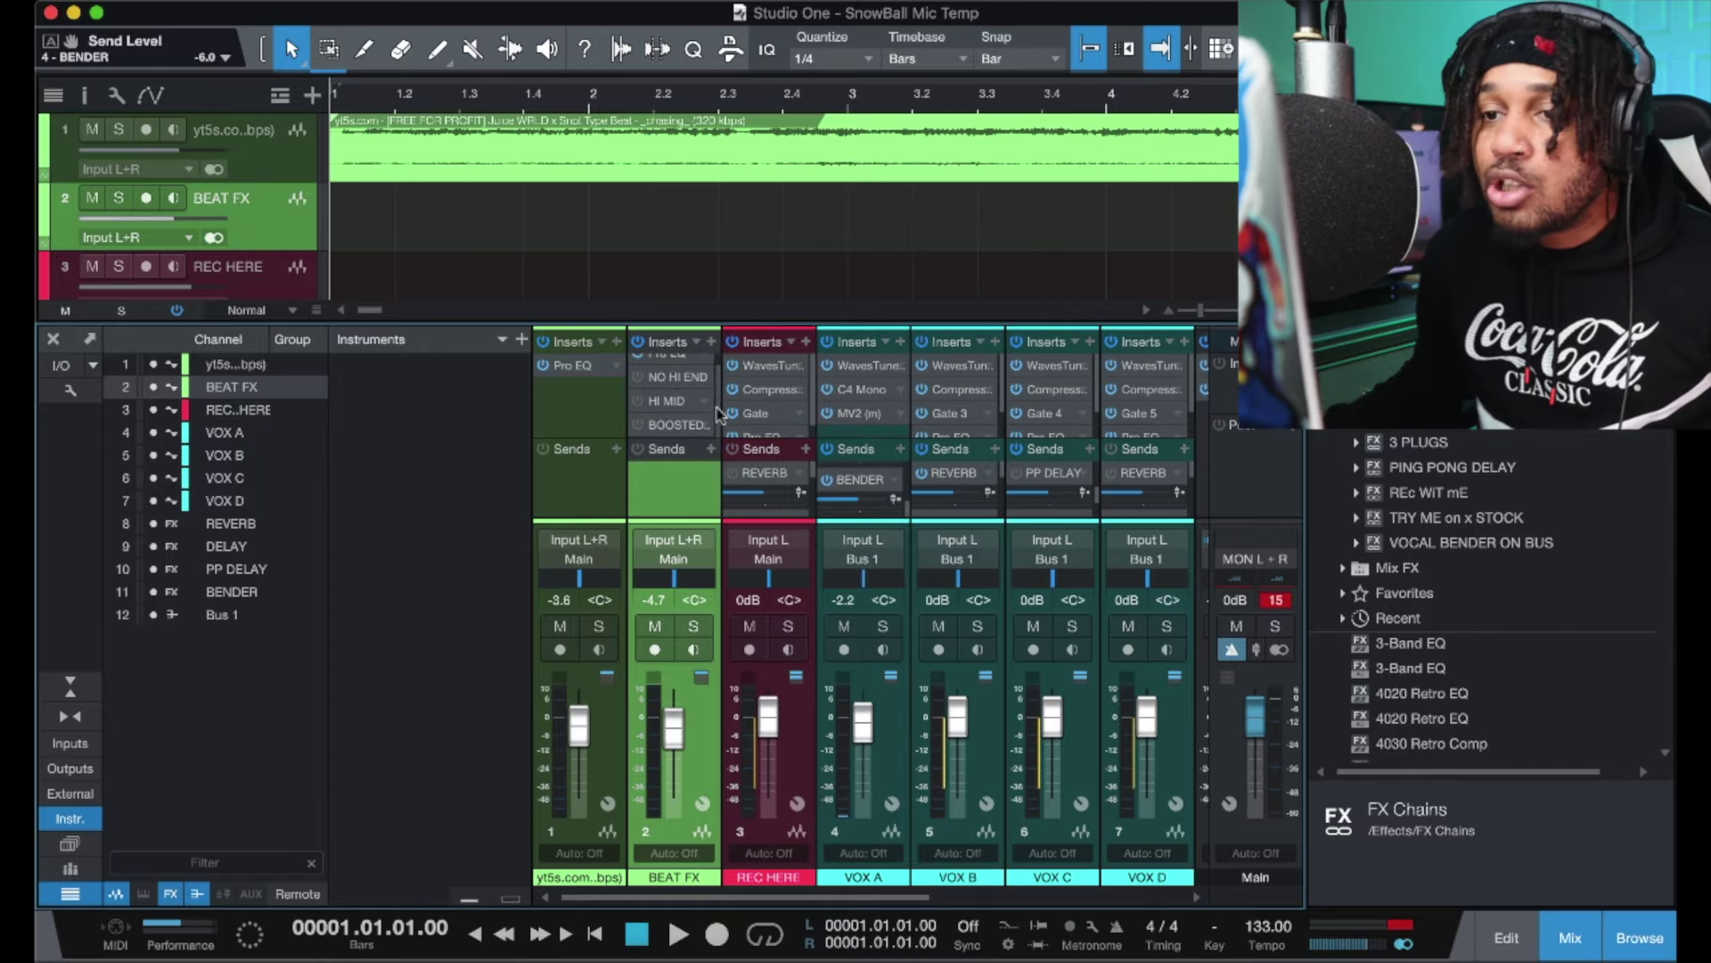
{"action": "scroll", "coordinate": [713, 392], "scroll_direction": "up", "scroll_amount": 1}
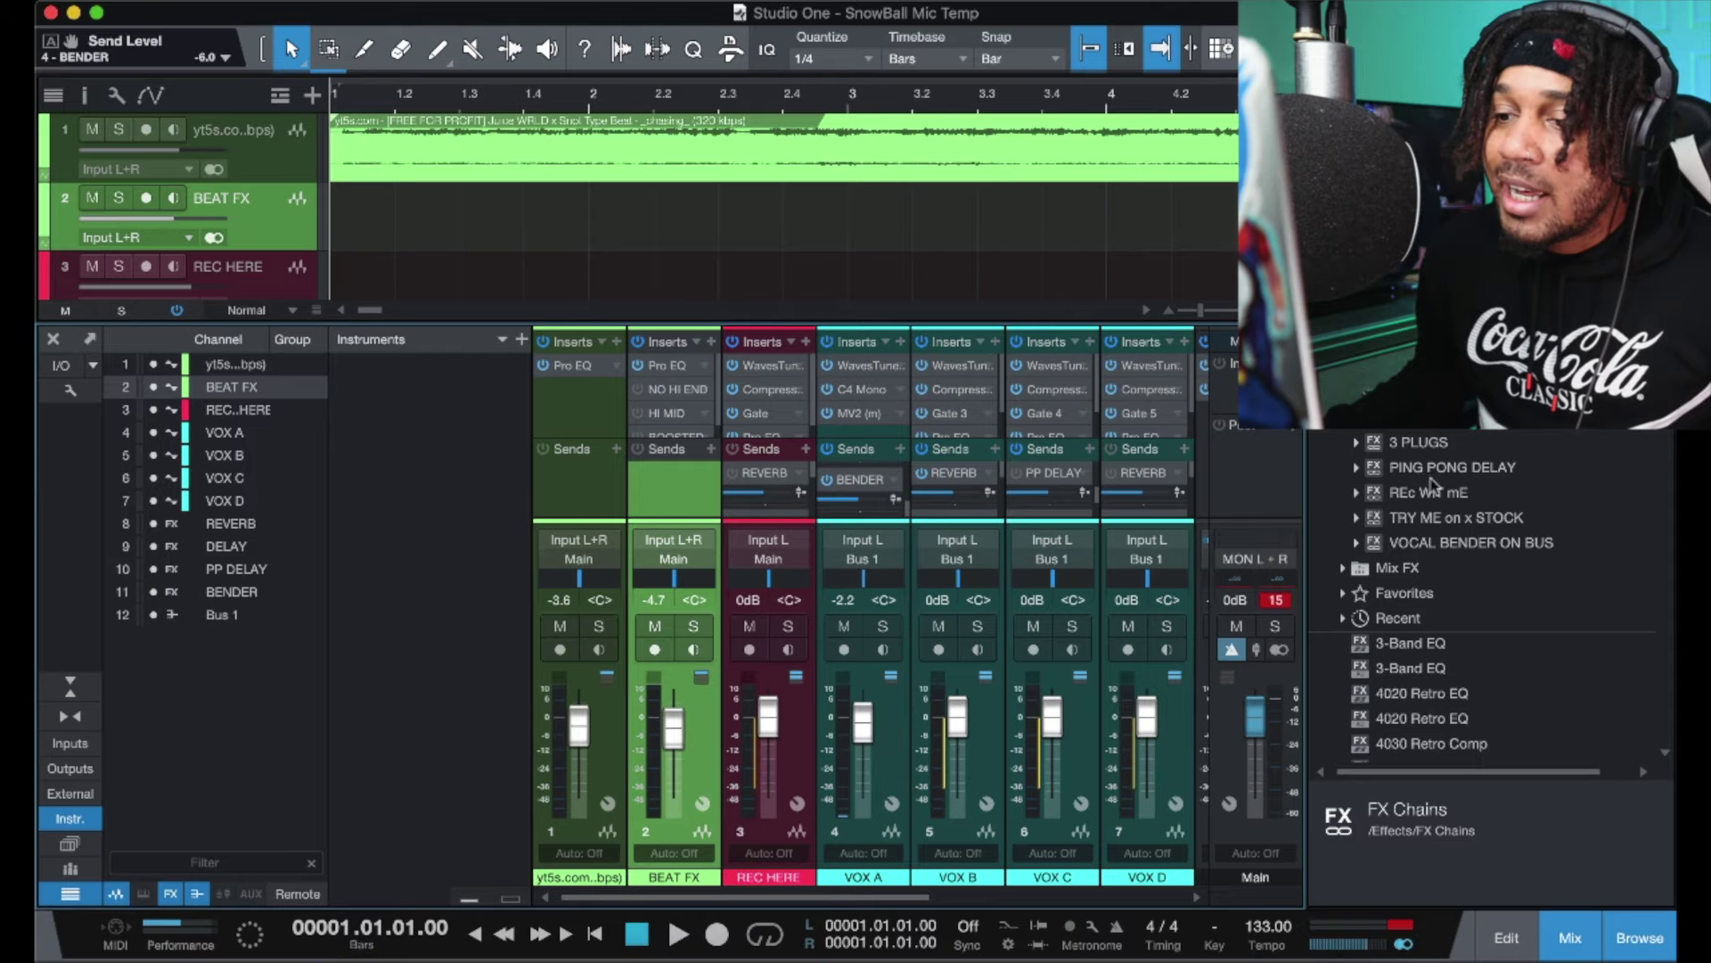
Step: Review the inserts on the REVERB, DELAY, PP DELAY, BENDER and Bus 1 channels, then return to the vocal channels
{"action": "scroll", "coordinate": [883, 871], "scroll_direction": "right", "scroll_amount": 5}
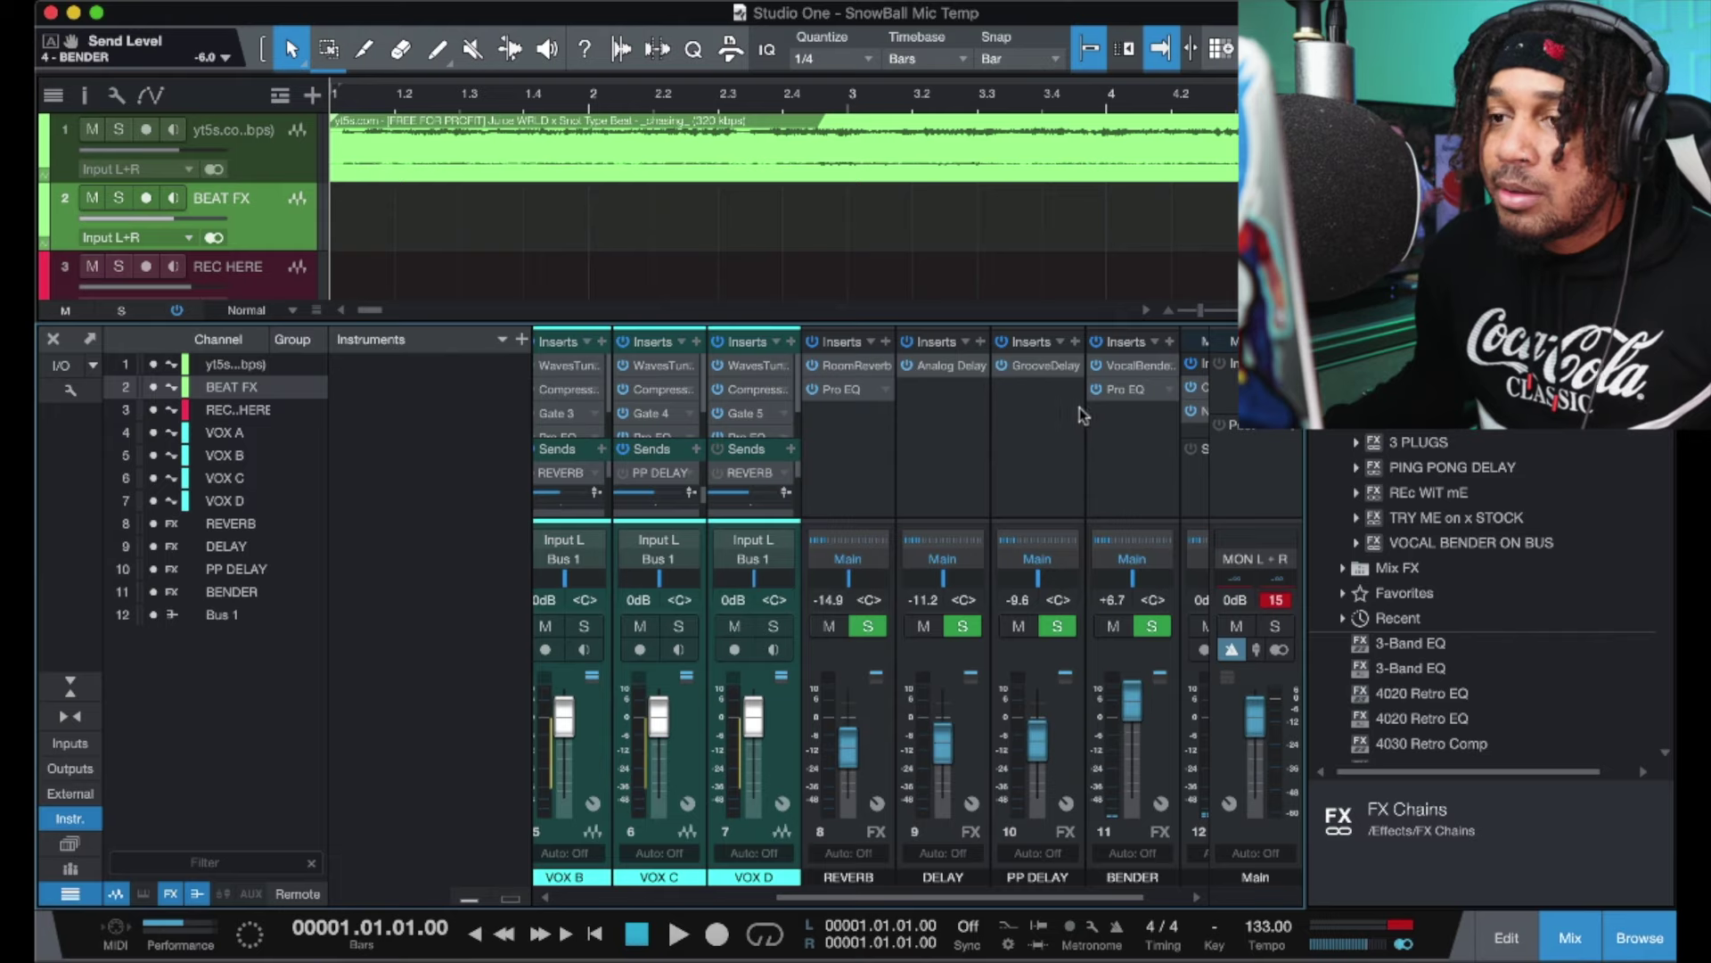
{"action": "scroll", "coordinate": [1078, 408], "scroll_direction": "right", "scroll_amount": 2}
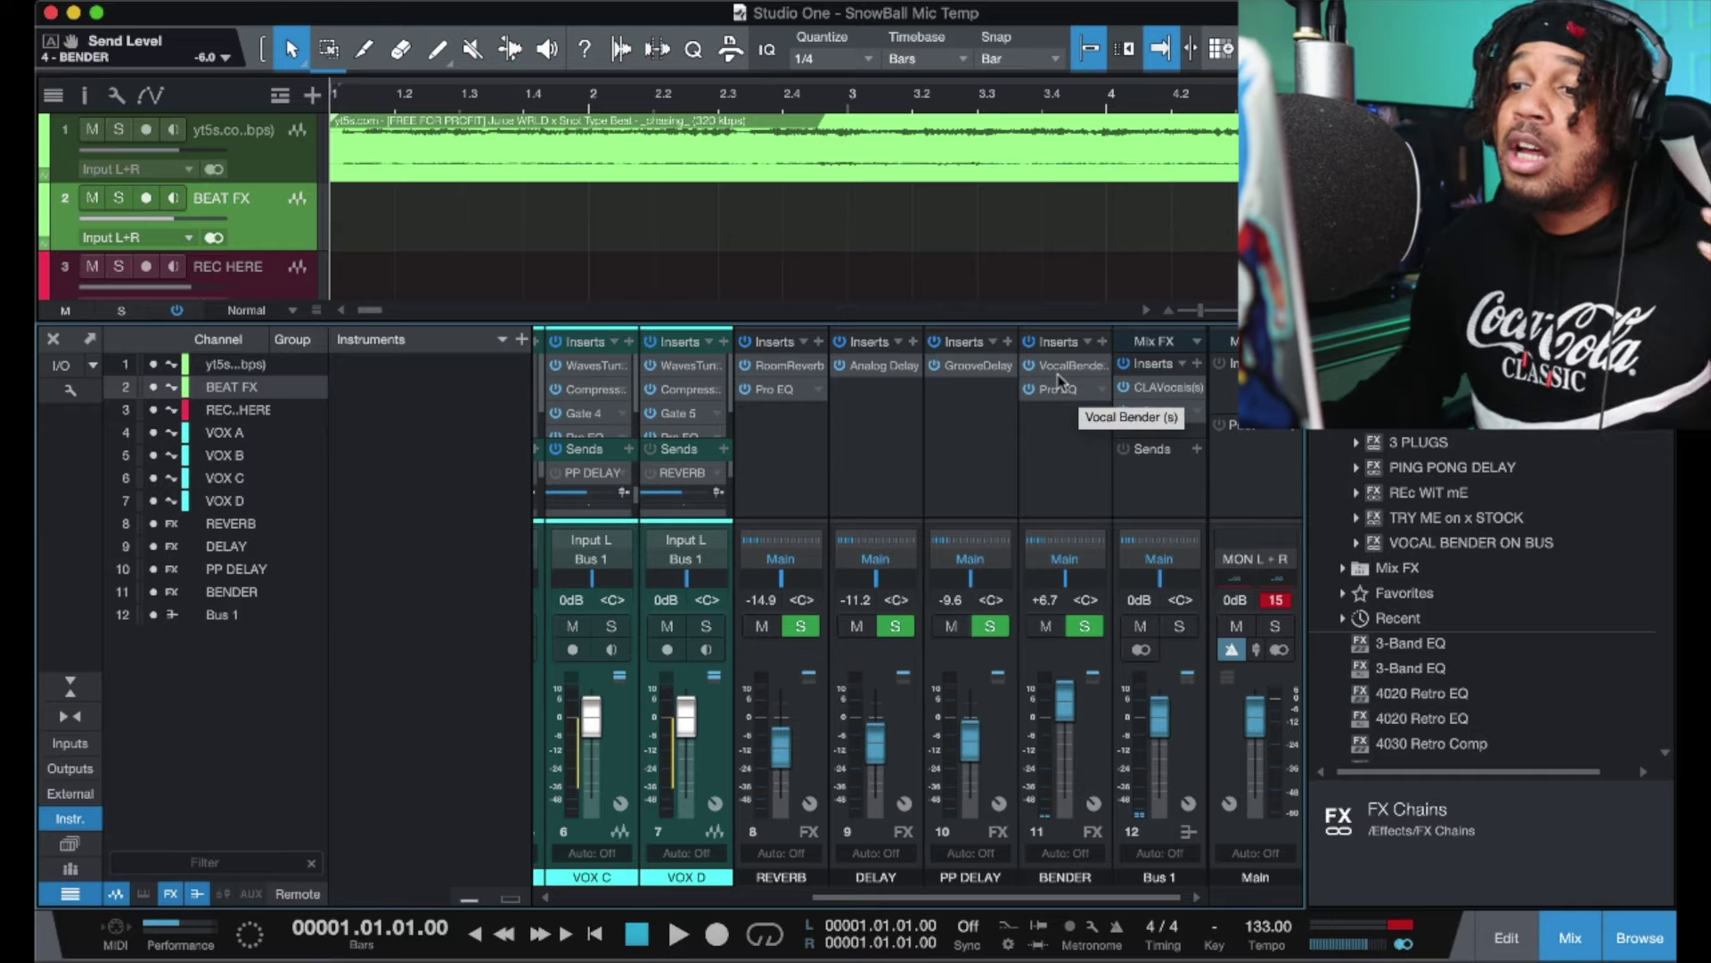
{"action": "scroll", "coordinate": [1063, 392], "scroll_direction": "left", "scroll_amount": 1}
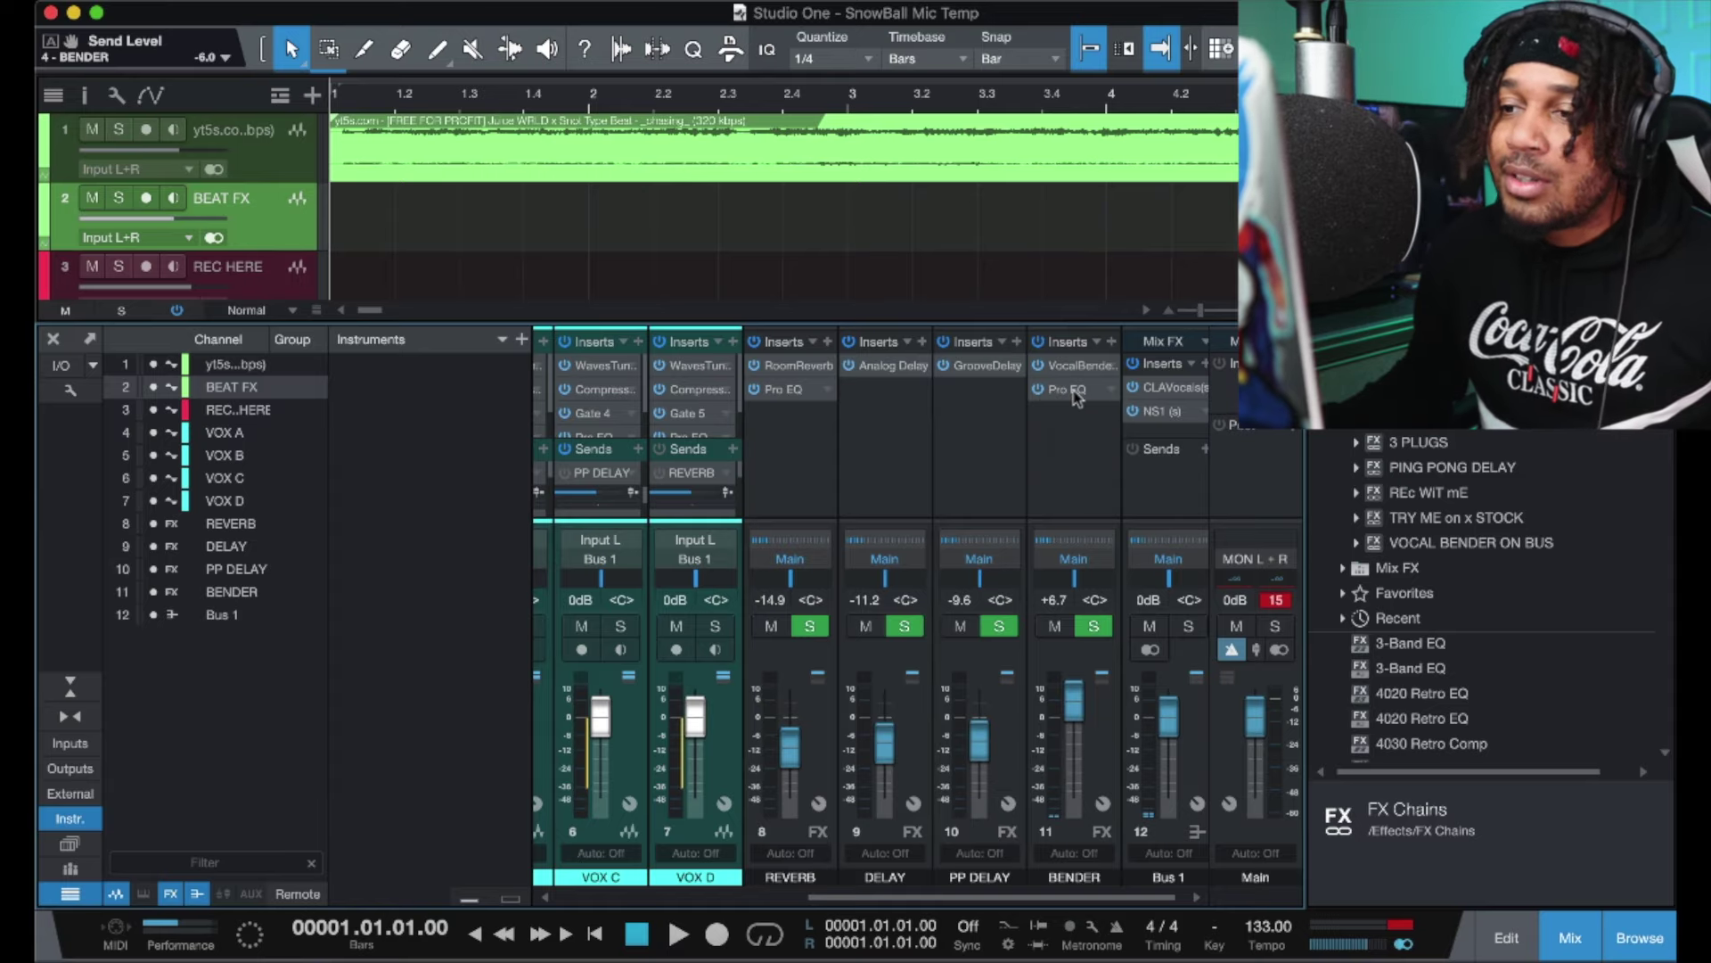
{"action": "left_click", "coordinate": [1076, 397]}
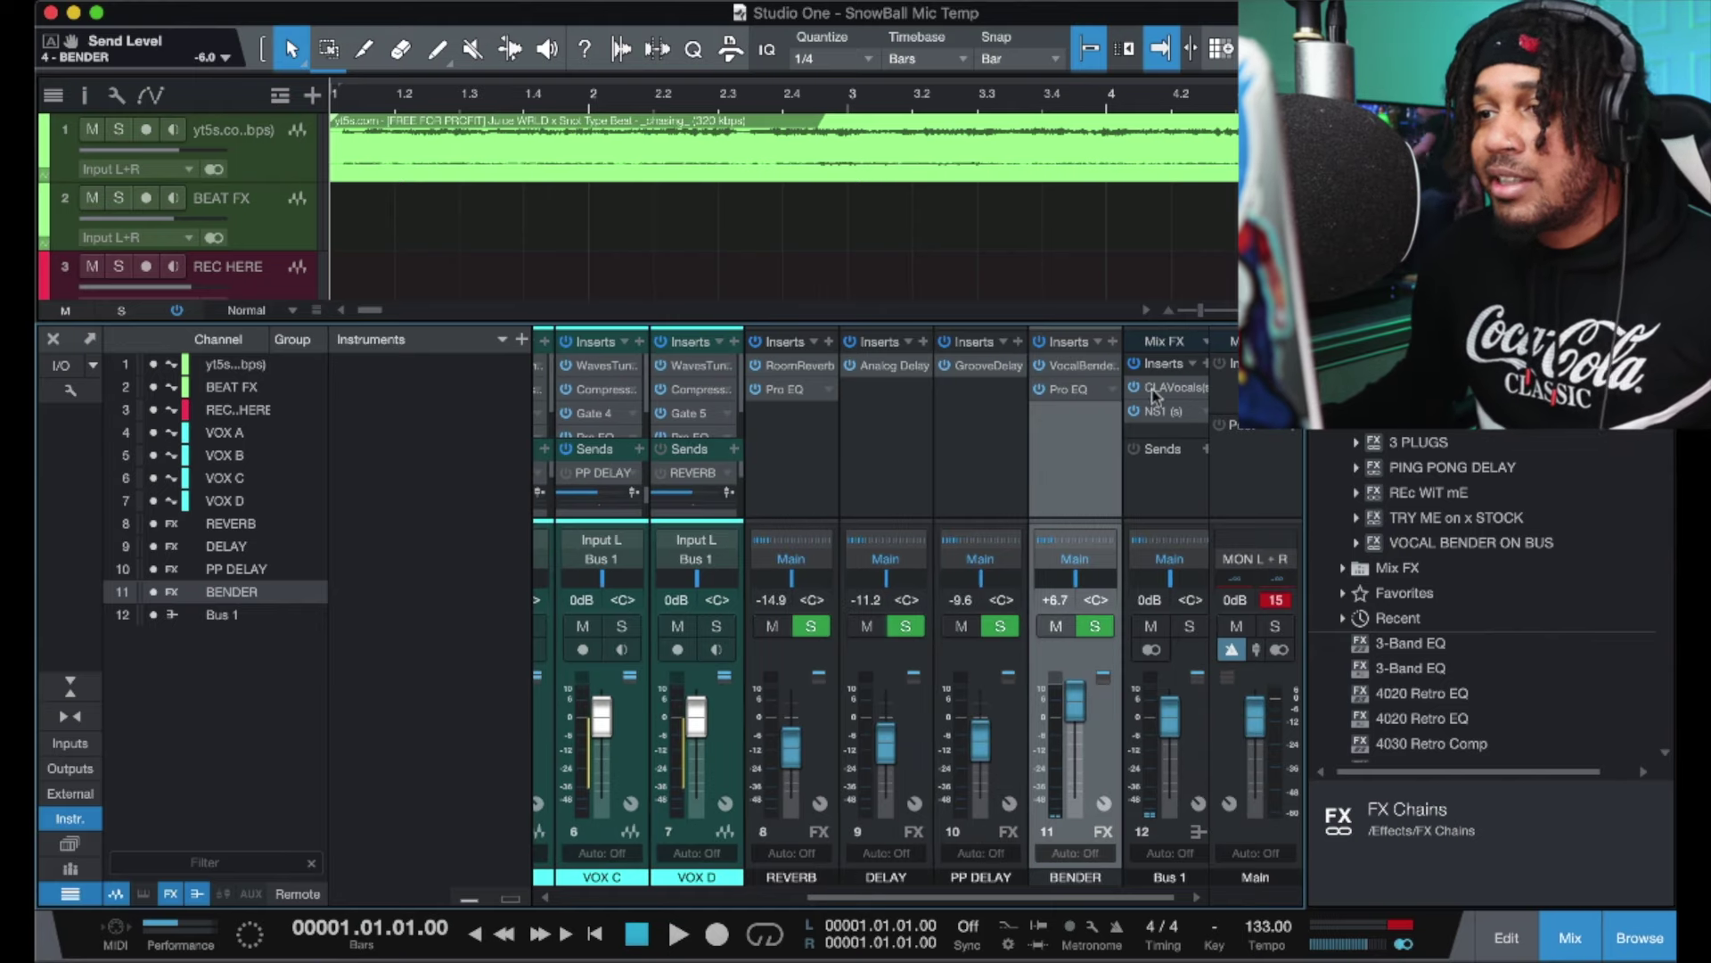
{"action": "scroll", "coordinate": [1165, 430], "scroll_direction": "right", "scroll_amount": 1}
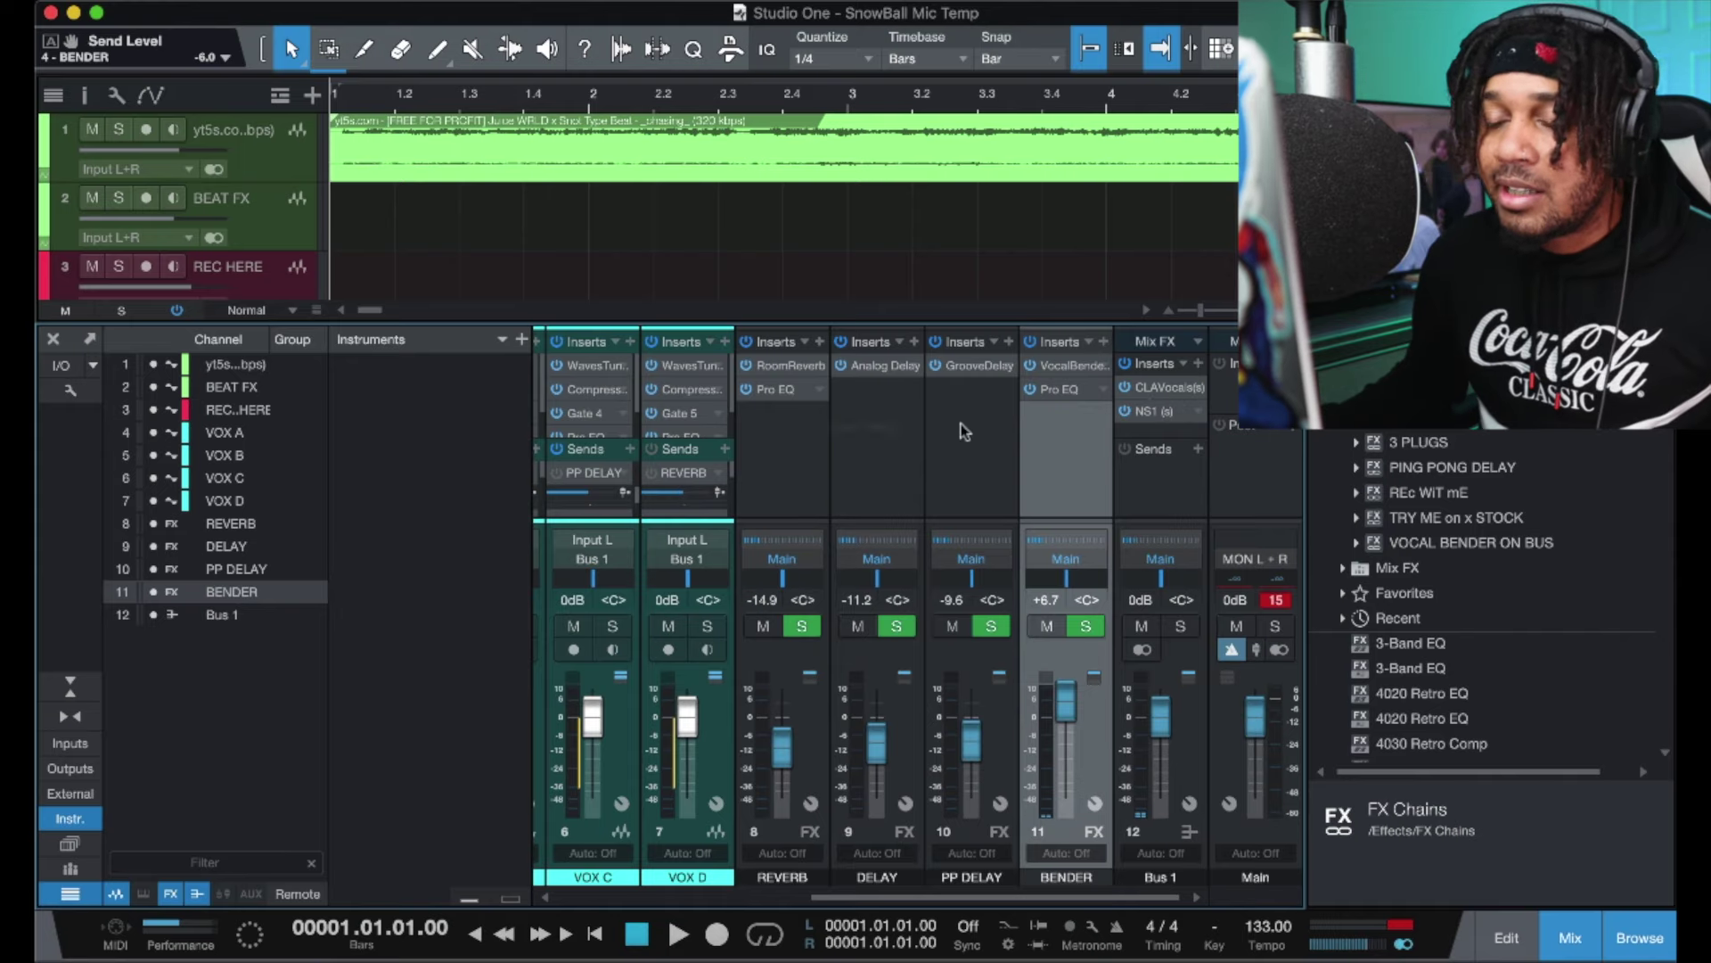
{"action": "scroll", "coordinate": [961, 424], "scroll_direction": "left", "scroll_amount": 5}
{"action": "scroll", "coordinate": [961, 425], "scroll_direction": "left", "scroll_amount": 1}
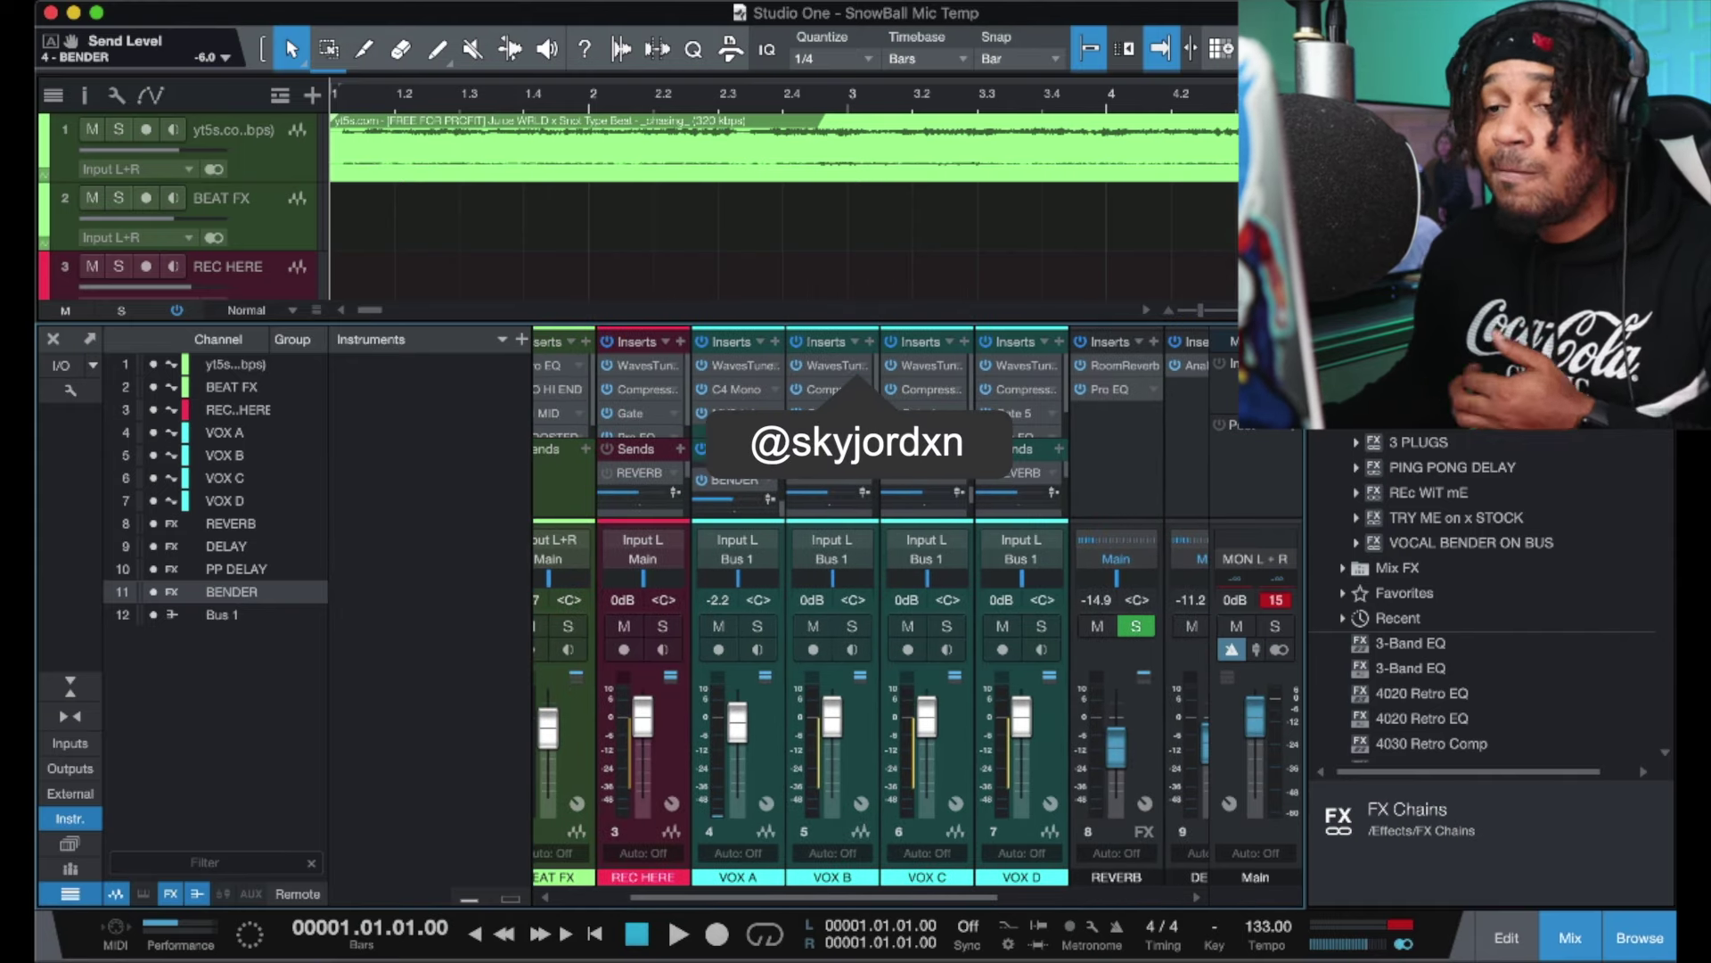
{"action": "scroll", "coordinate": [962, 411], "scroll_direction": "left", "scroll_amount": 2}
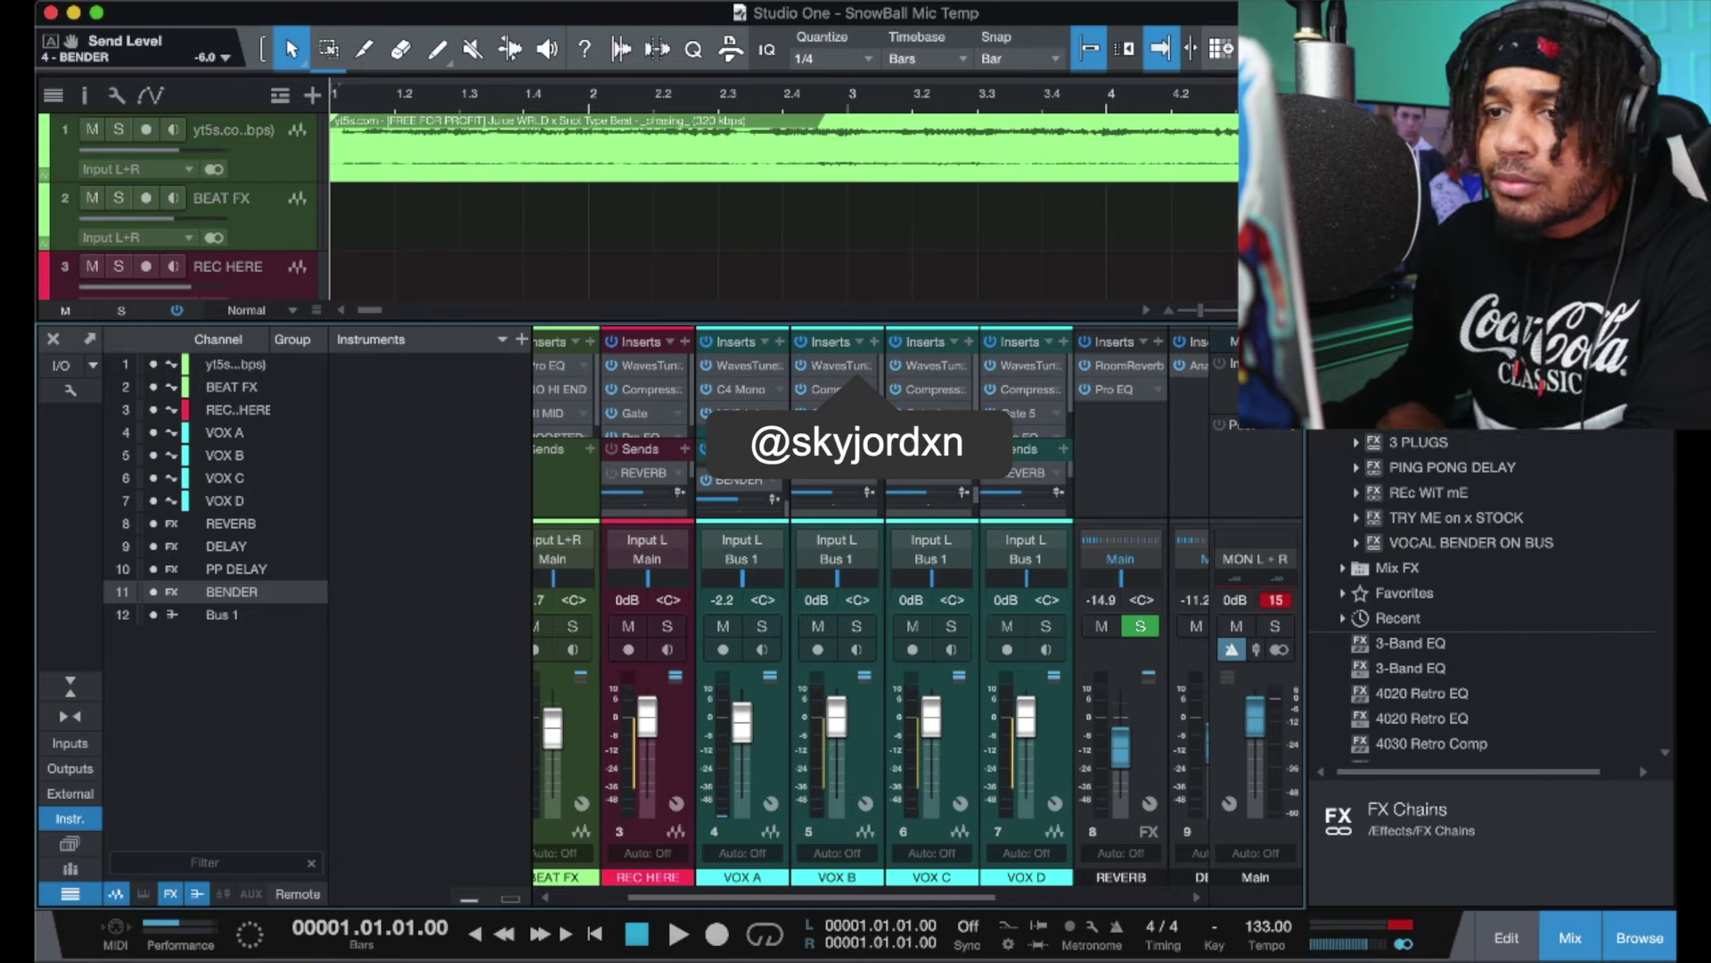
{"action": "scroll", "coordinate": [965, 410], "scroll_direction": "left", "scroll_amount": 3}
{"action": "scroll", "coordinate": [967, 411], "scroll_direction": "left", "scroll_amount": 2}
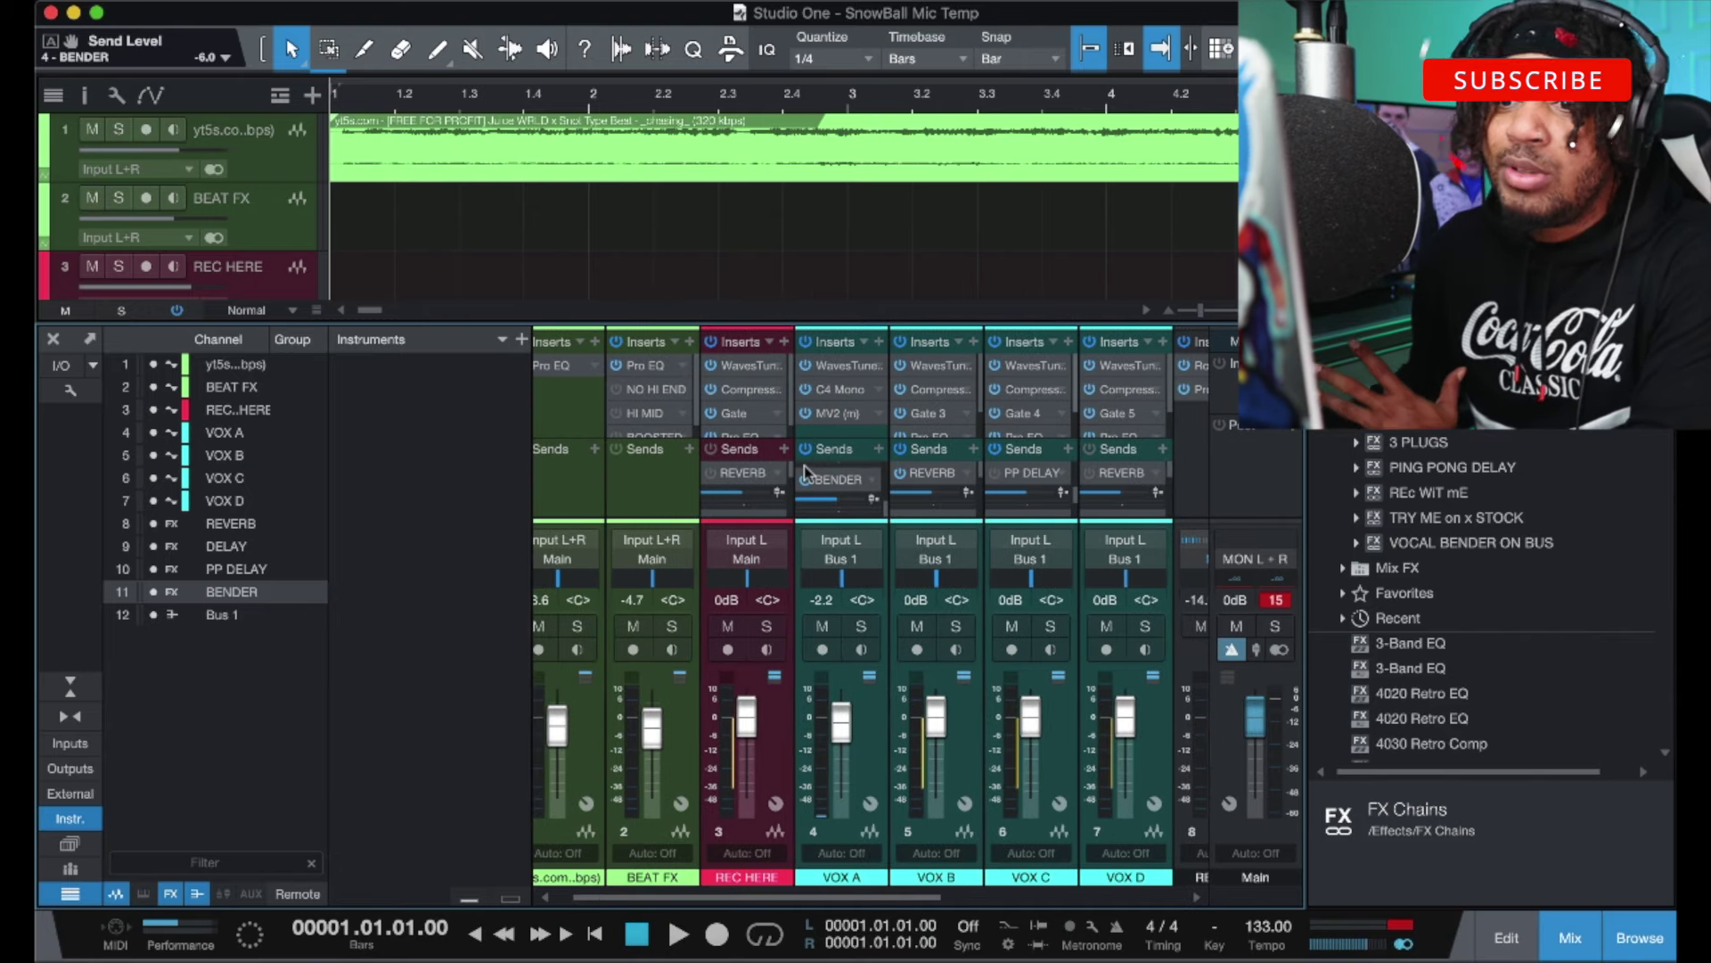
Step: Turn on the REC HERE channel's sends and set its REVERB send level to -21.7
{"action": "scroll", "coordinate": [790, 493], "scroll_direction": "down", "scroll_amount": 1}
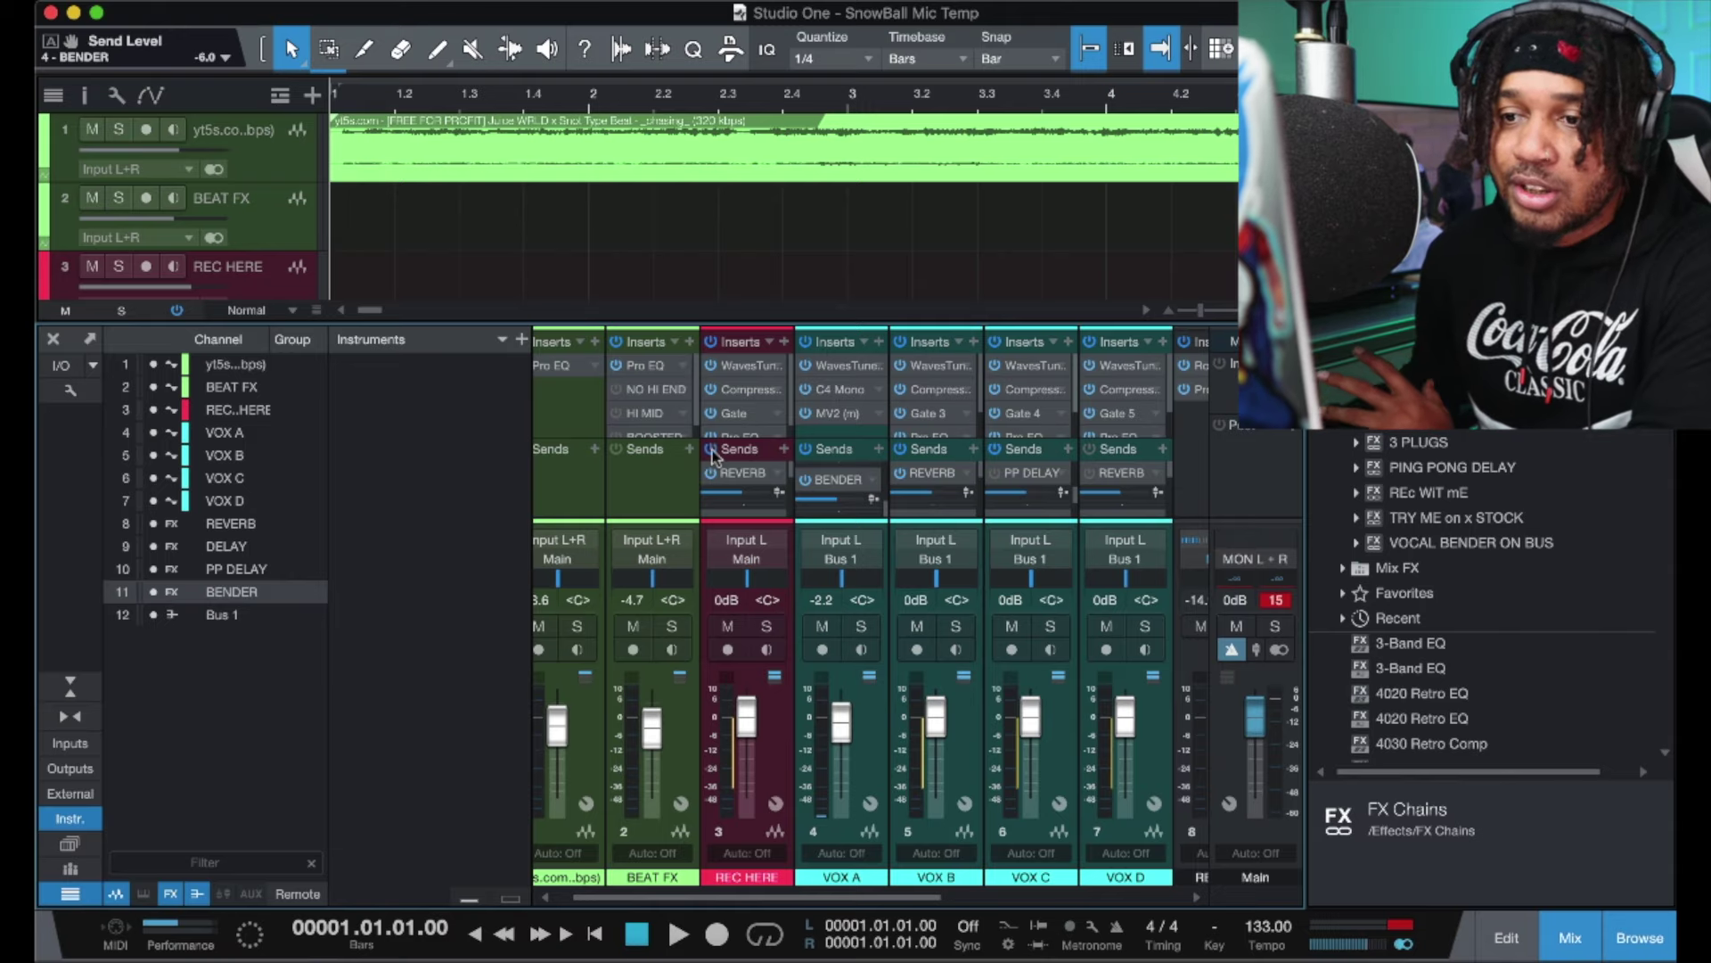
{"action": "scroll", "coordinate": [1147, 713], "scroll_direction": "right", "scroll_amount": 2}
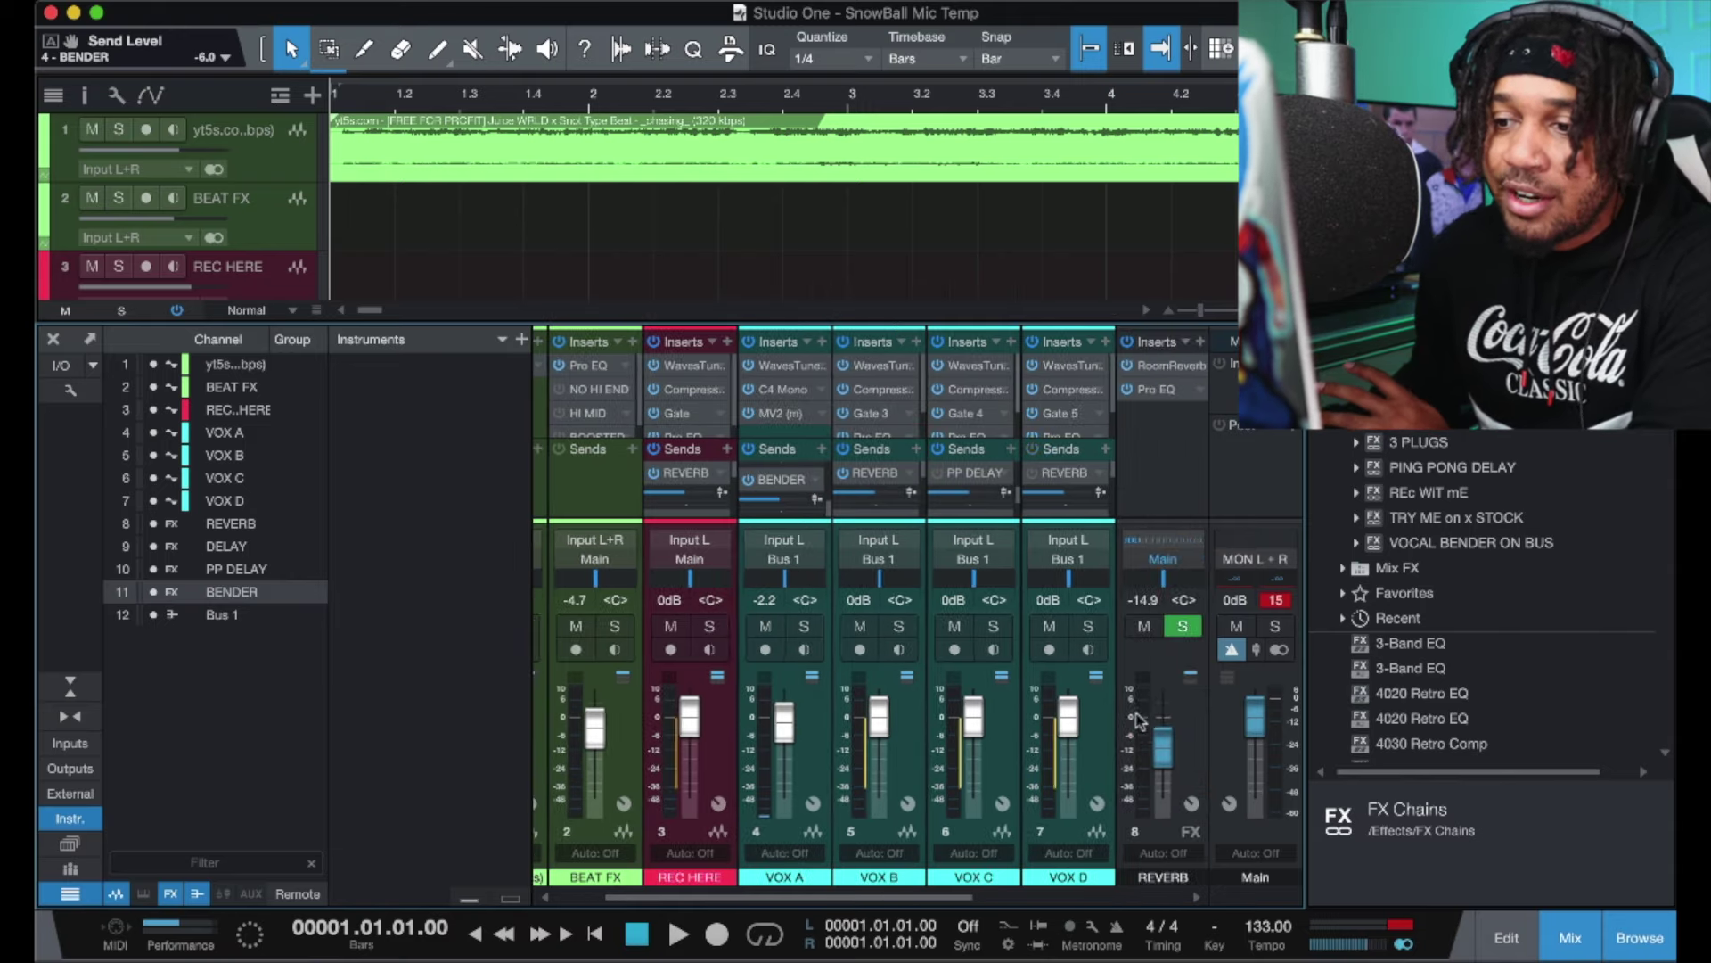
{"action": "left_click_drag", "start_coordinate": [691, 495], "coordinate": [670, 501]}
{"action": "scroll", "coordinate": [670, 501], "scroll_direction": "down", "scroll_amount": 4}
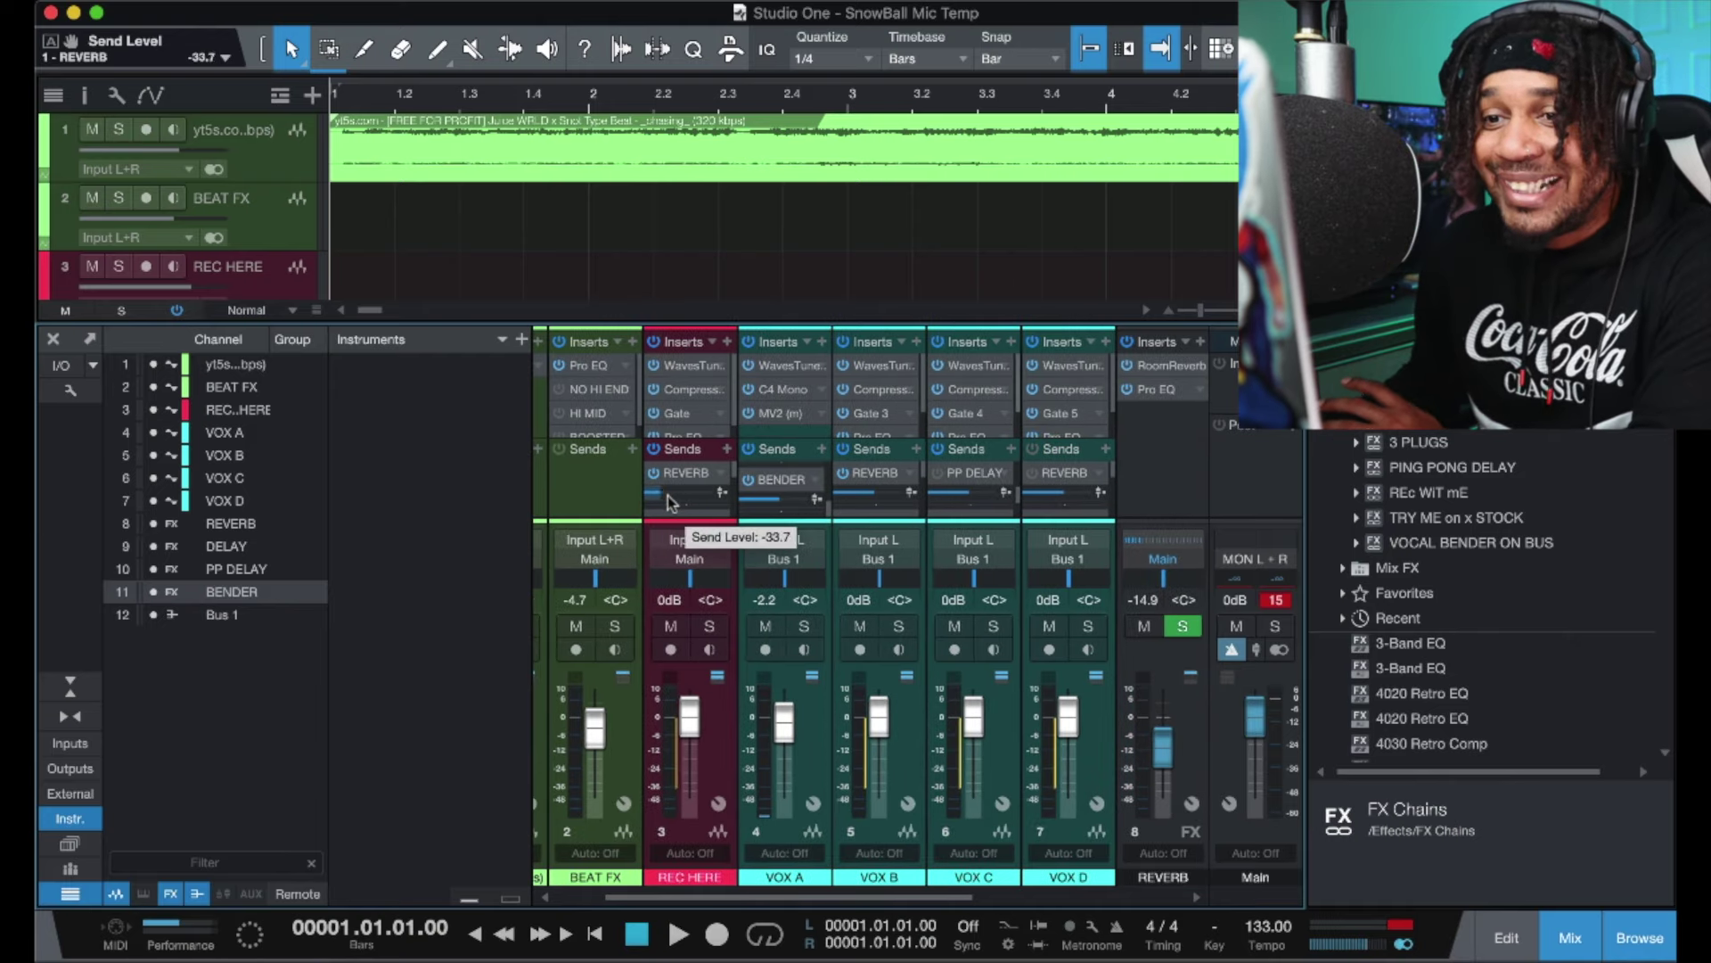
{"action": "scroll", "coordinate": [671, 501], "scroll_direction": "up", "scroll_amount": 5}
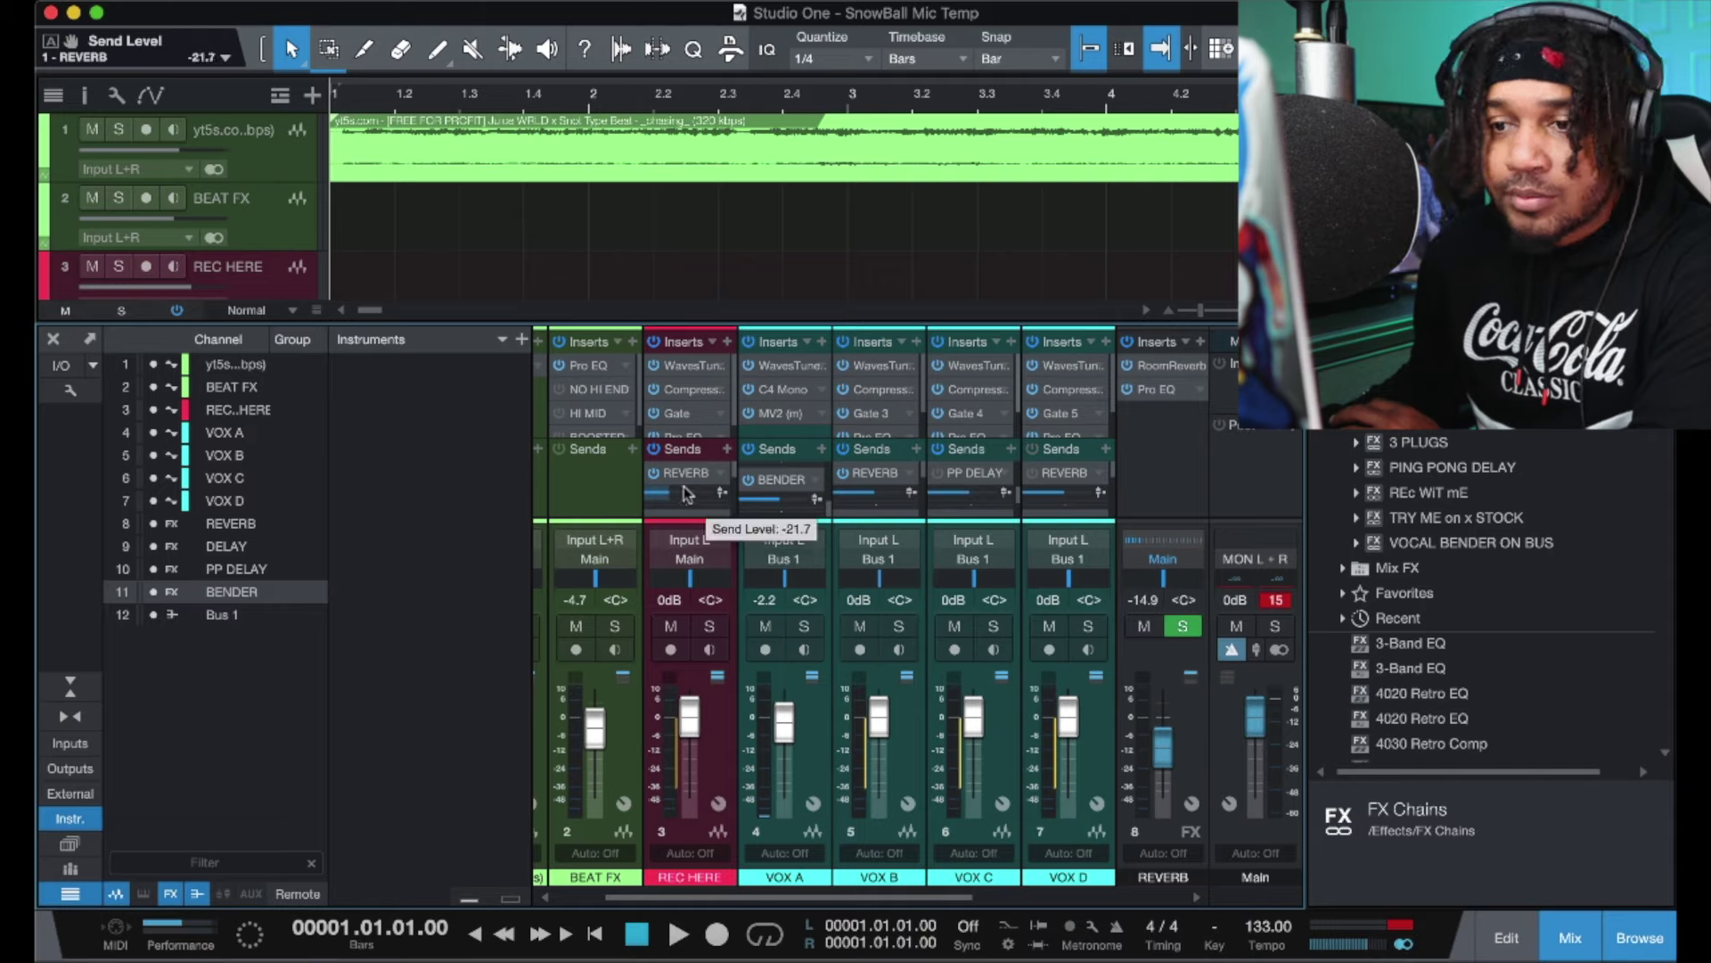
{"action": "scroll", "coordinate": [684, 488], "scroll_direction": "up", "scroll_amount": 1}
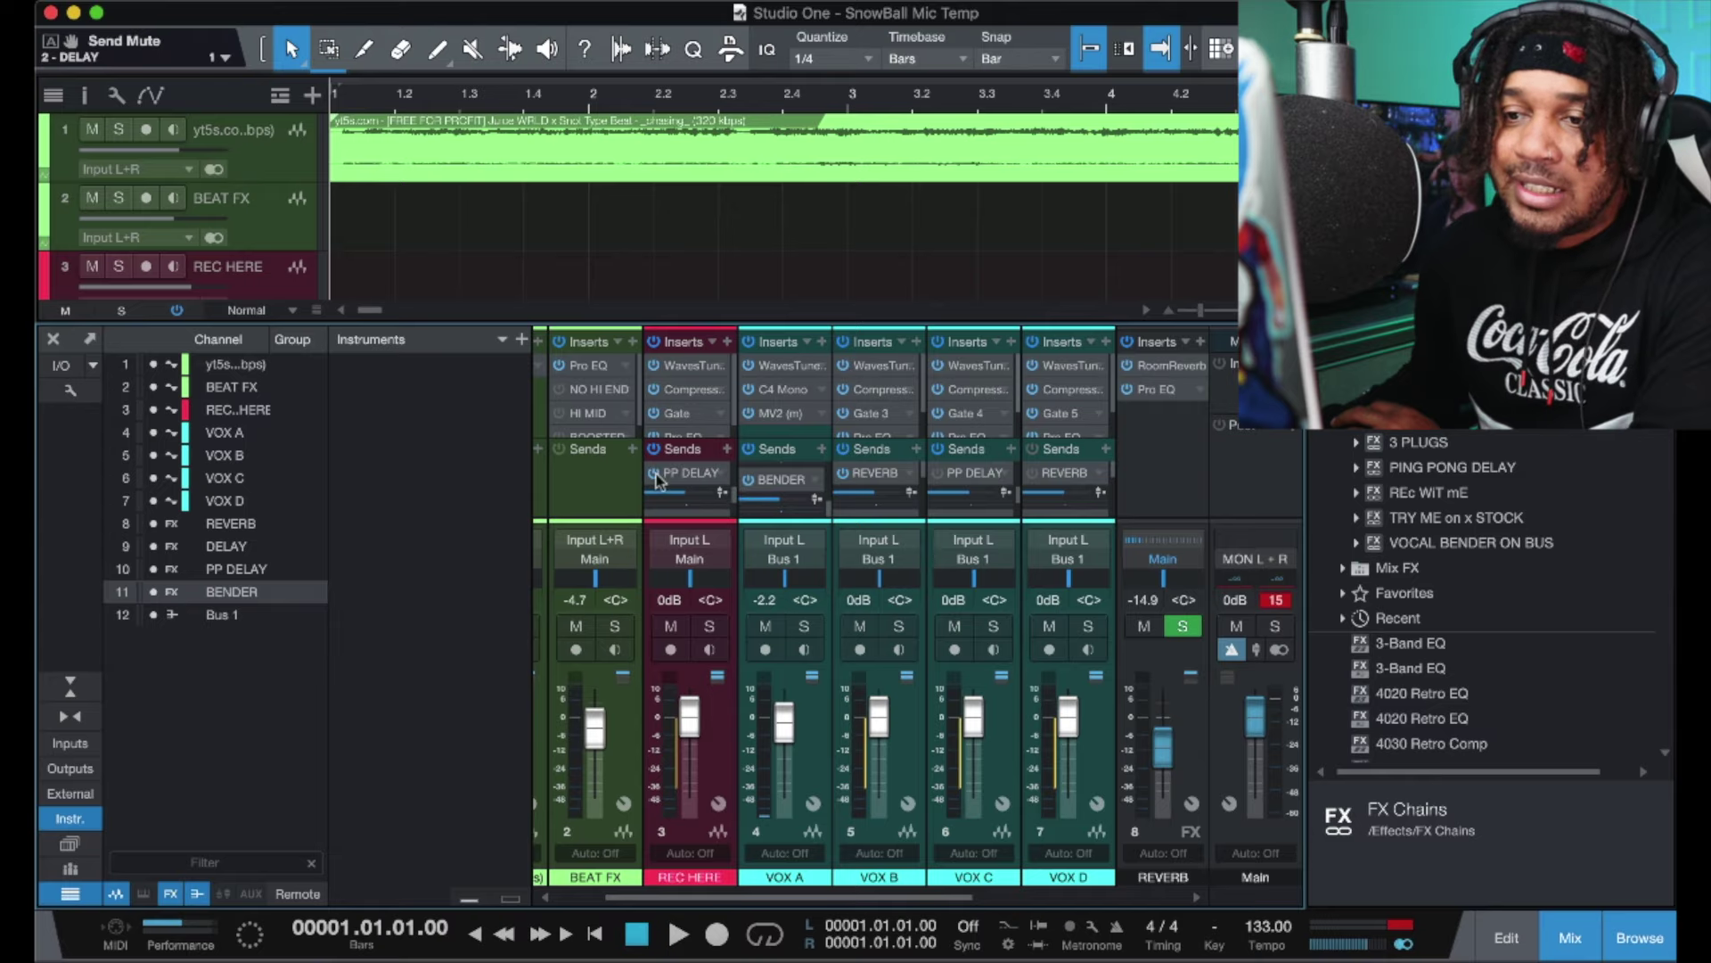
Step: Add another BENDER send to the REC HERE channel and set its send level to -16.0
{"action": "left_click", "coordinate": [727, 449]}
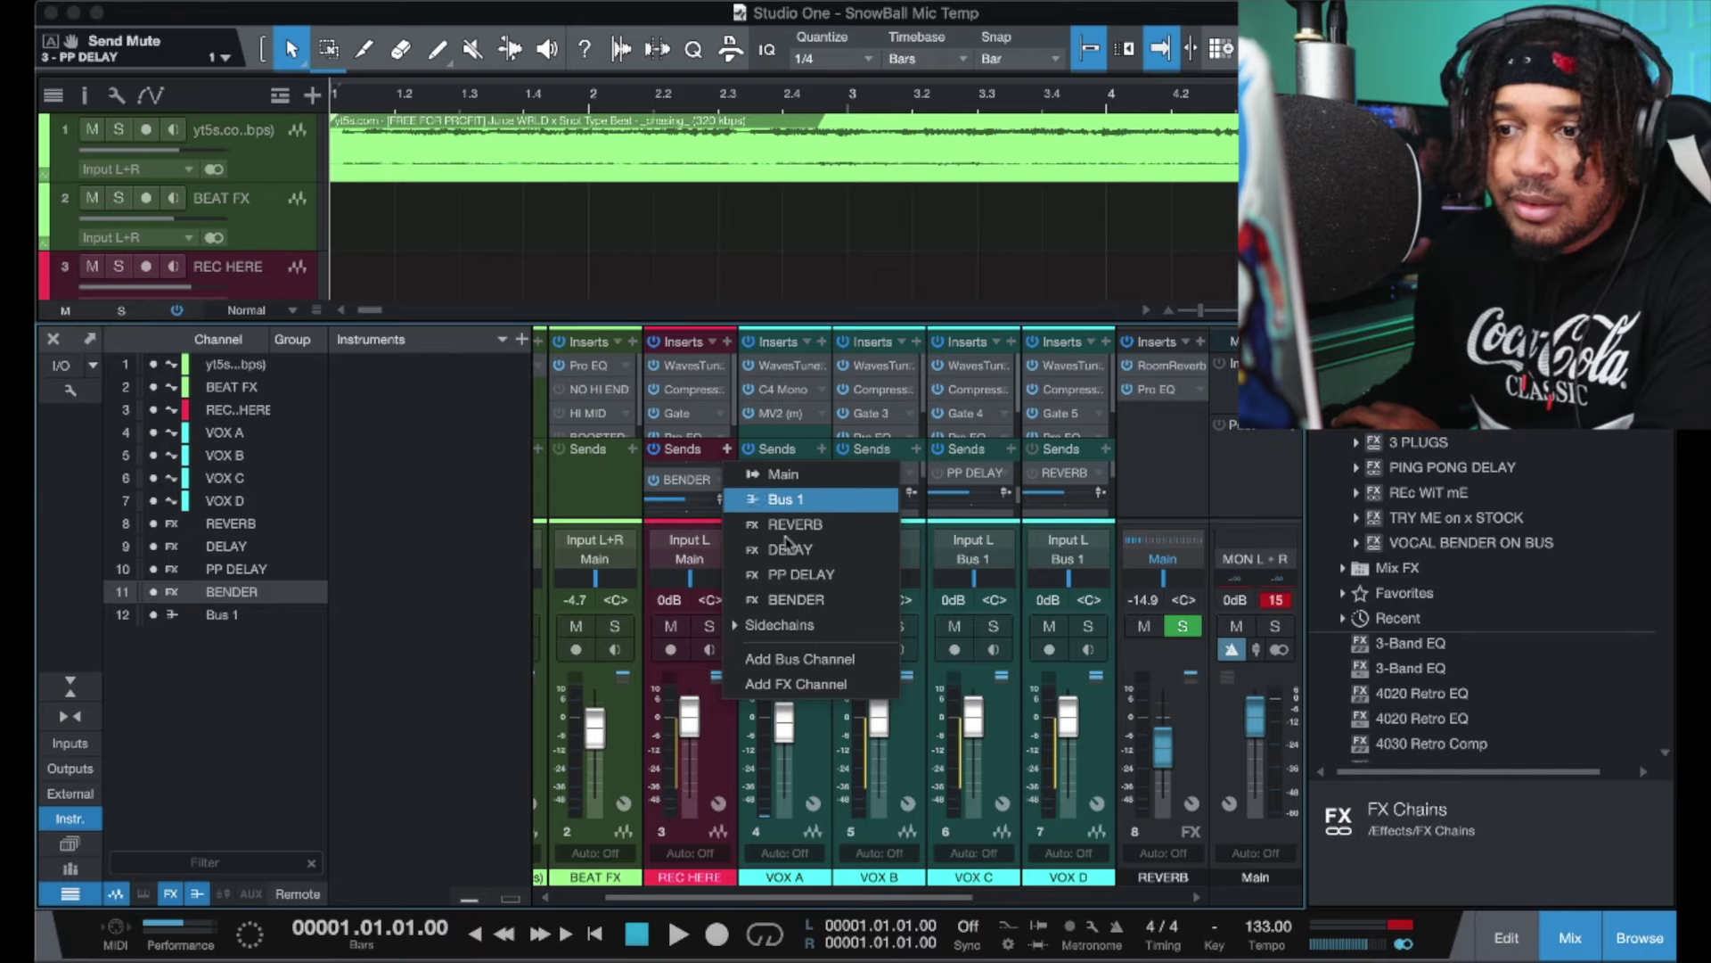
{"action": "left_click", "coordinate": [790, 600]}
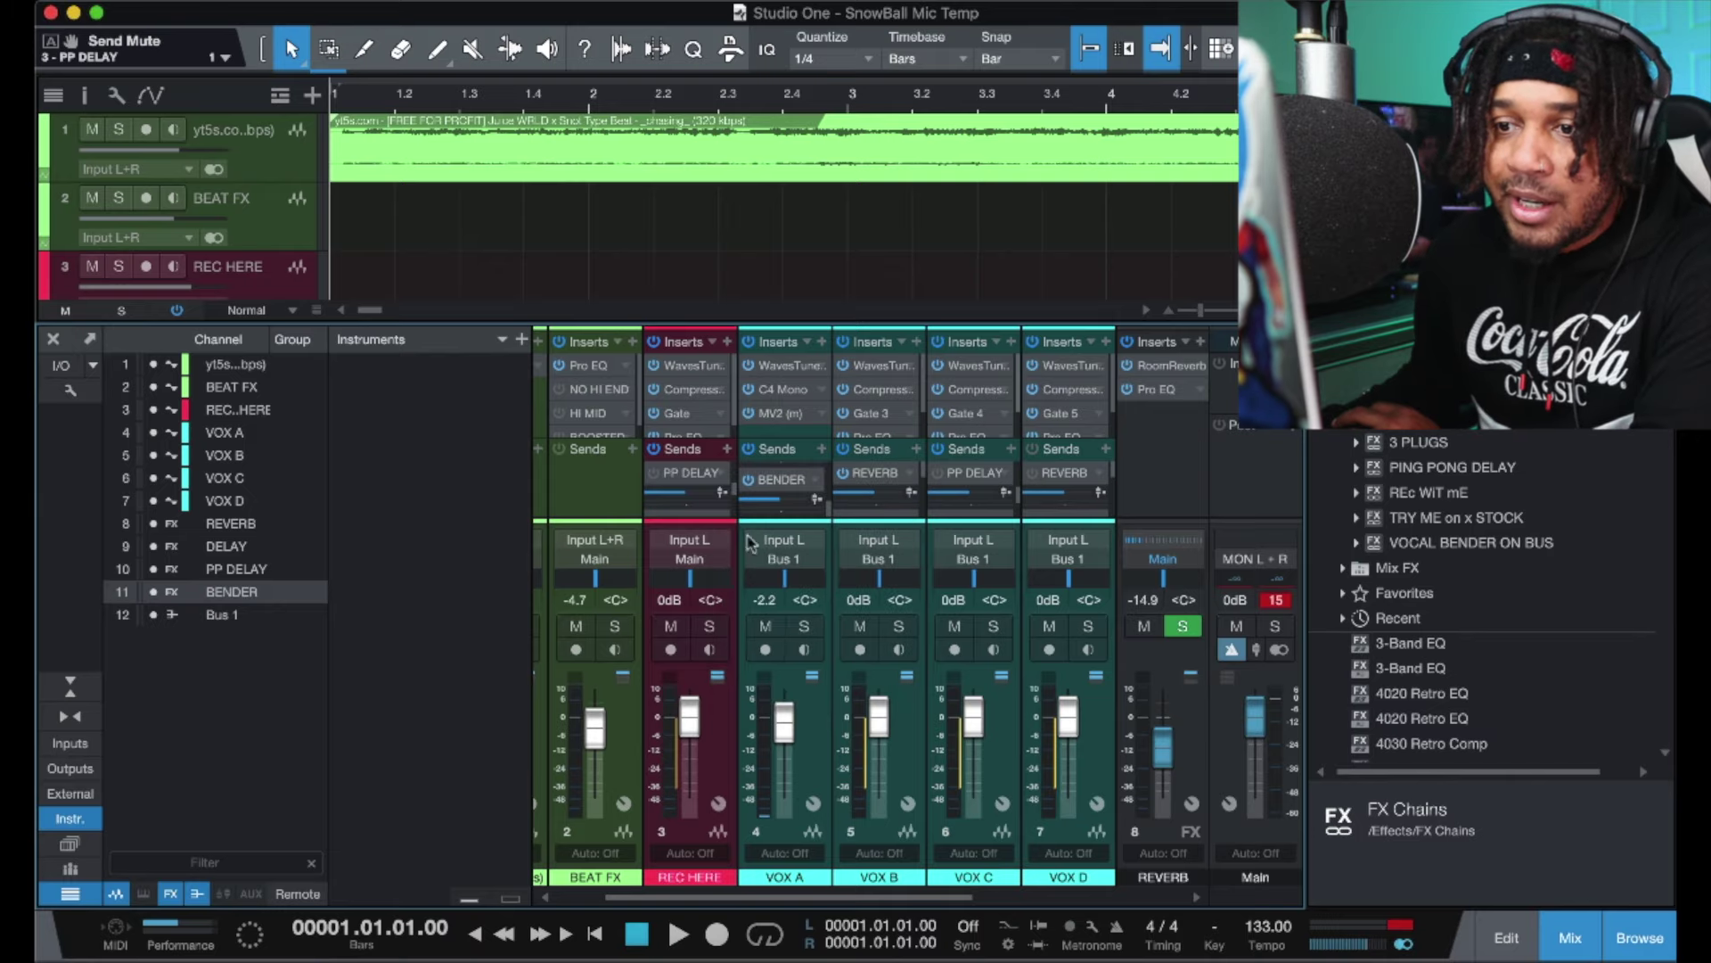
{"action": "left_click_drag", "start_coordinate": [733, 493], "coordinate": [669, 509]}
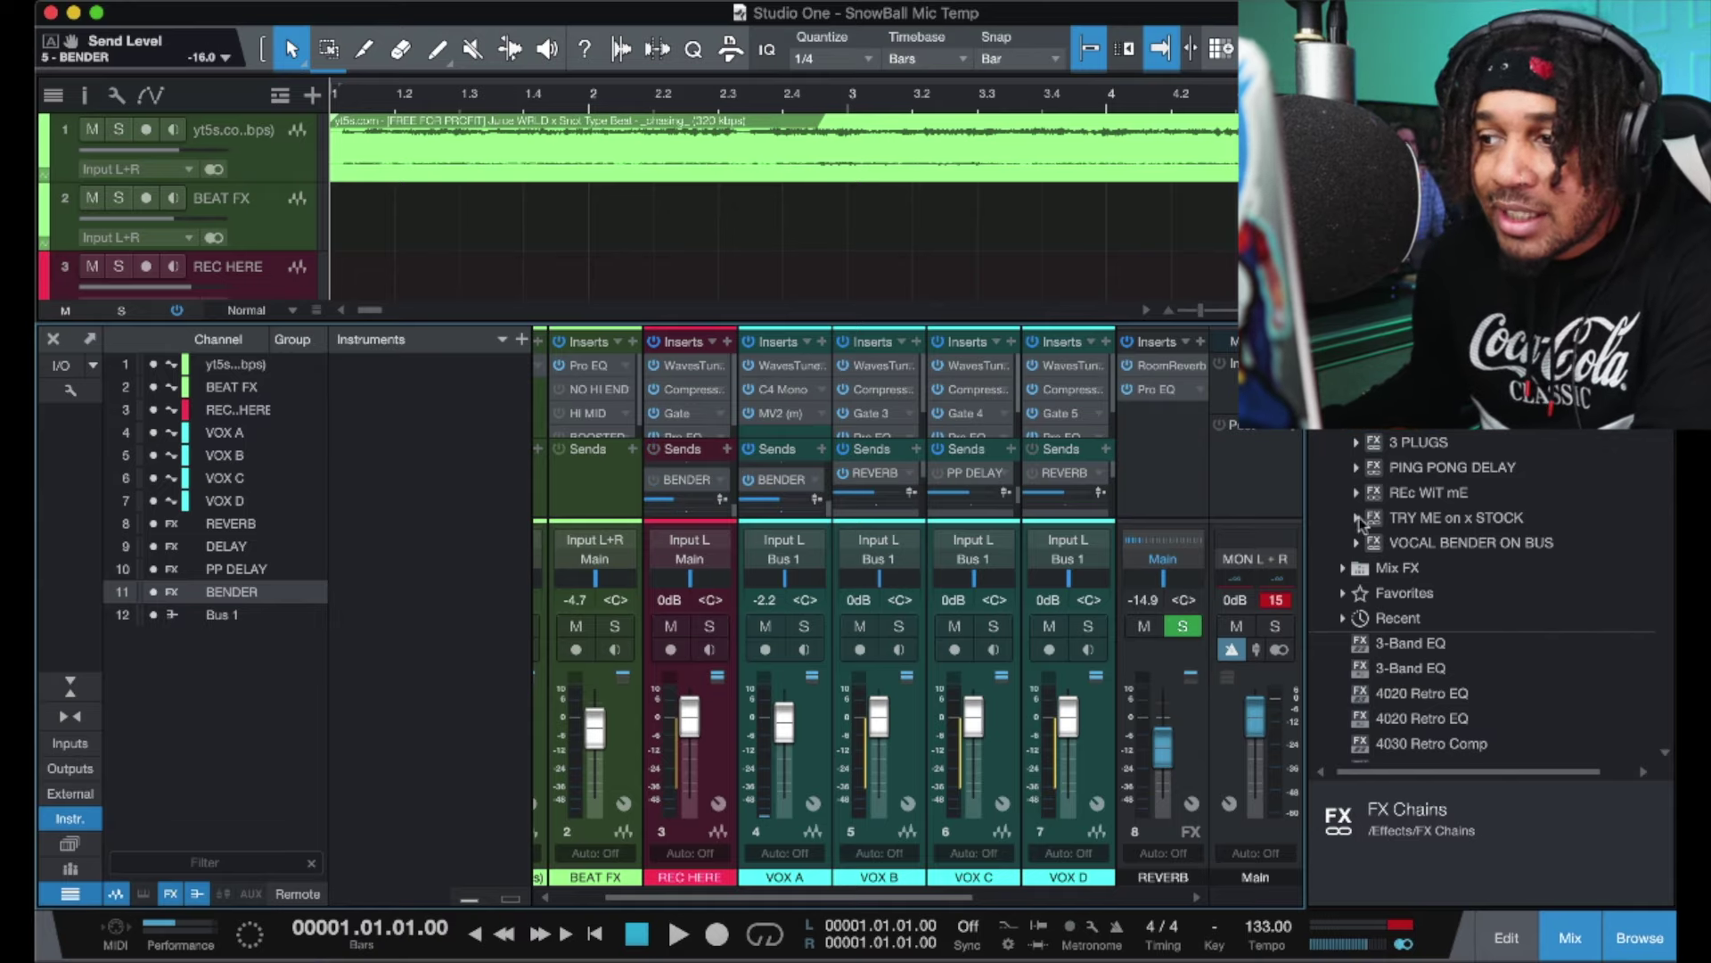
Step: Replace the C4 Mono on VOX A with the C4 Mono stored in the 3 PLUGS FX chain
{"action": "left_click", "coordinate": [1357, 443]}
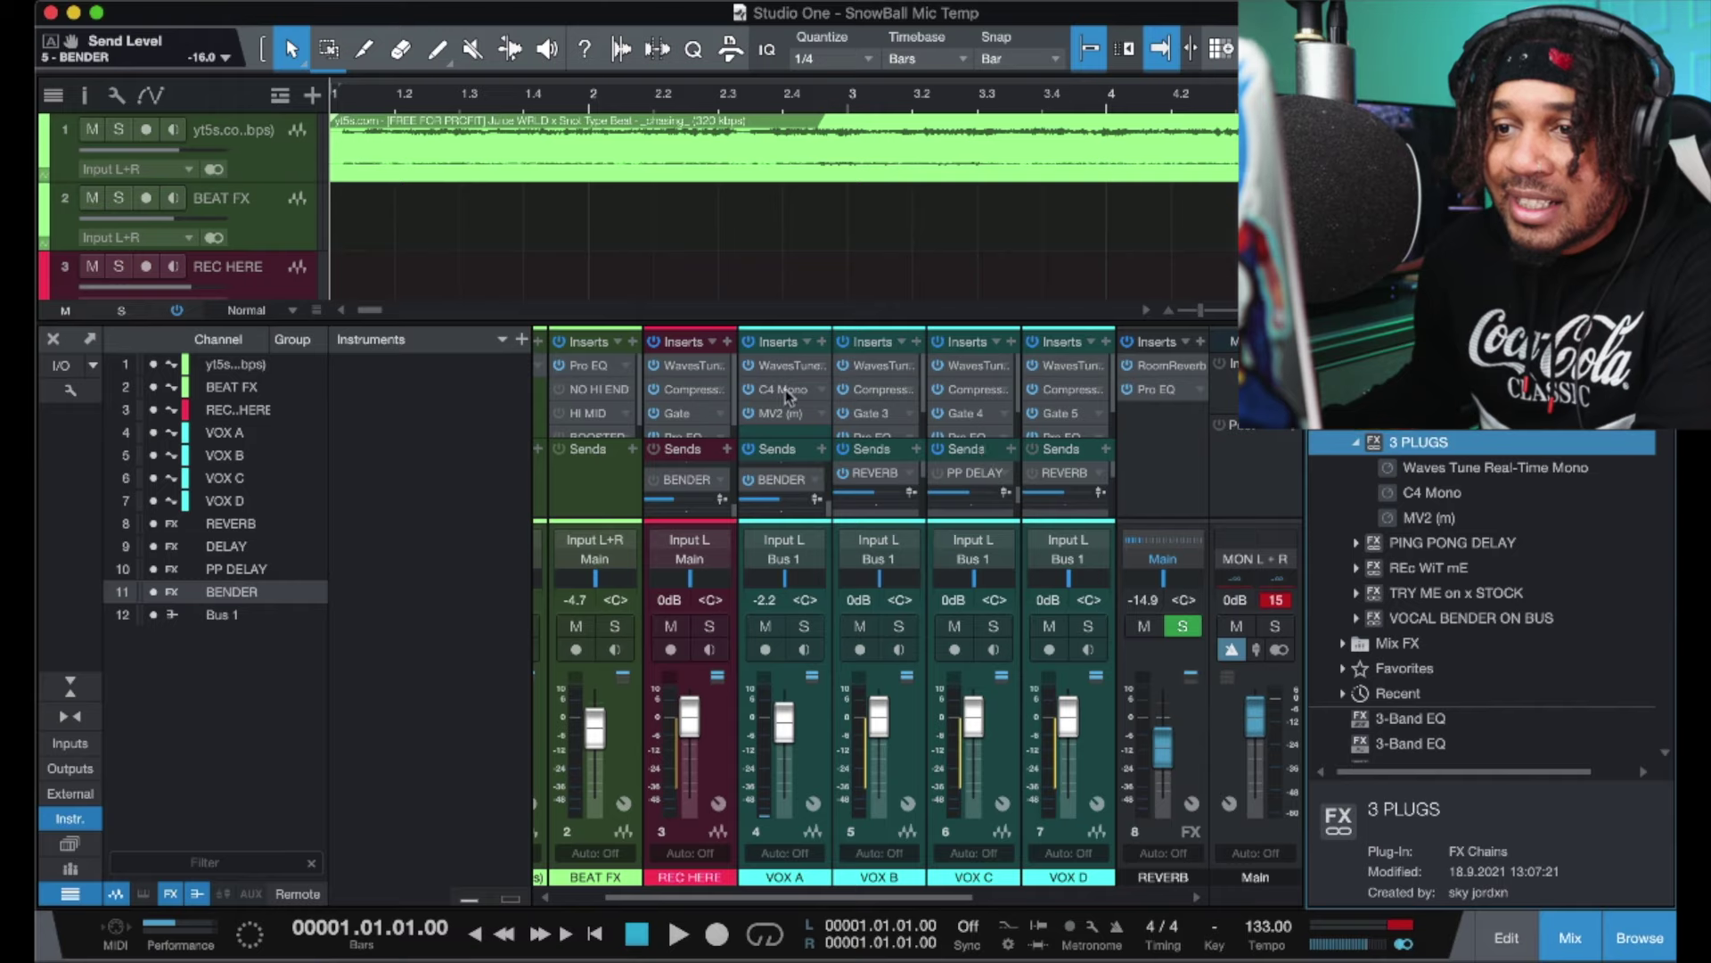
{"action": "right_click", "coordinate": [819, 392]}
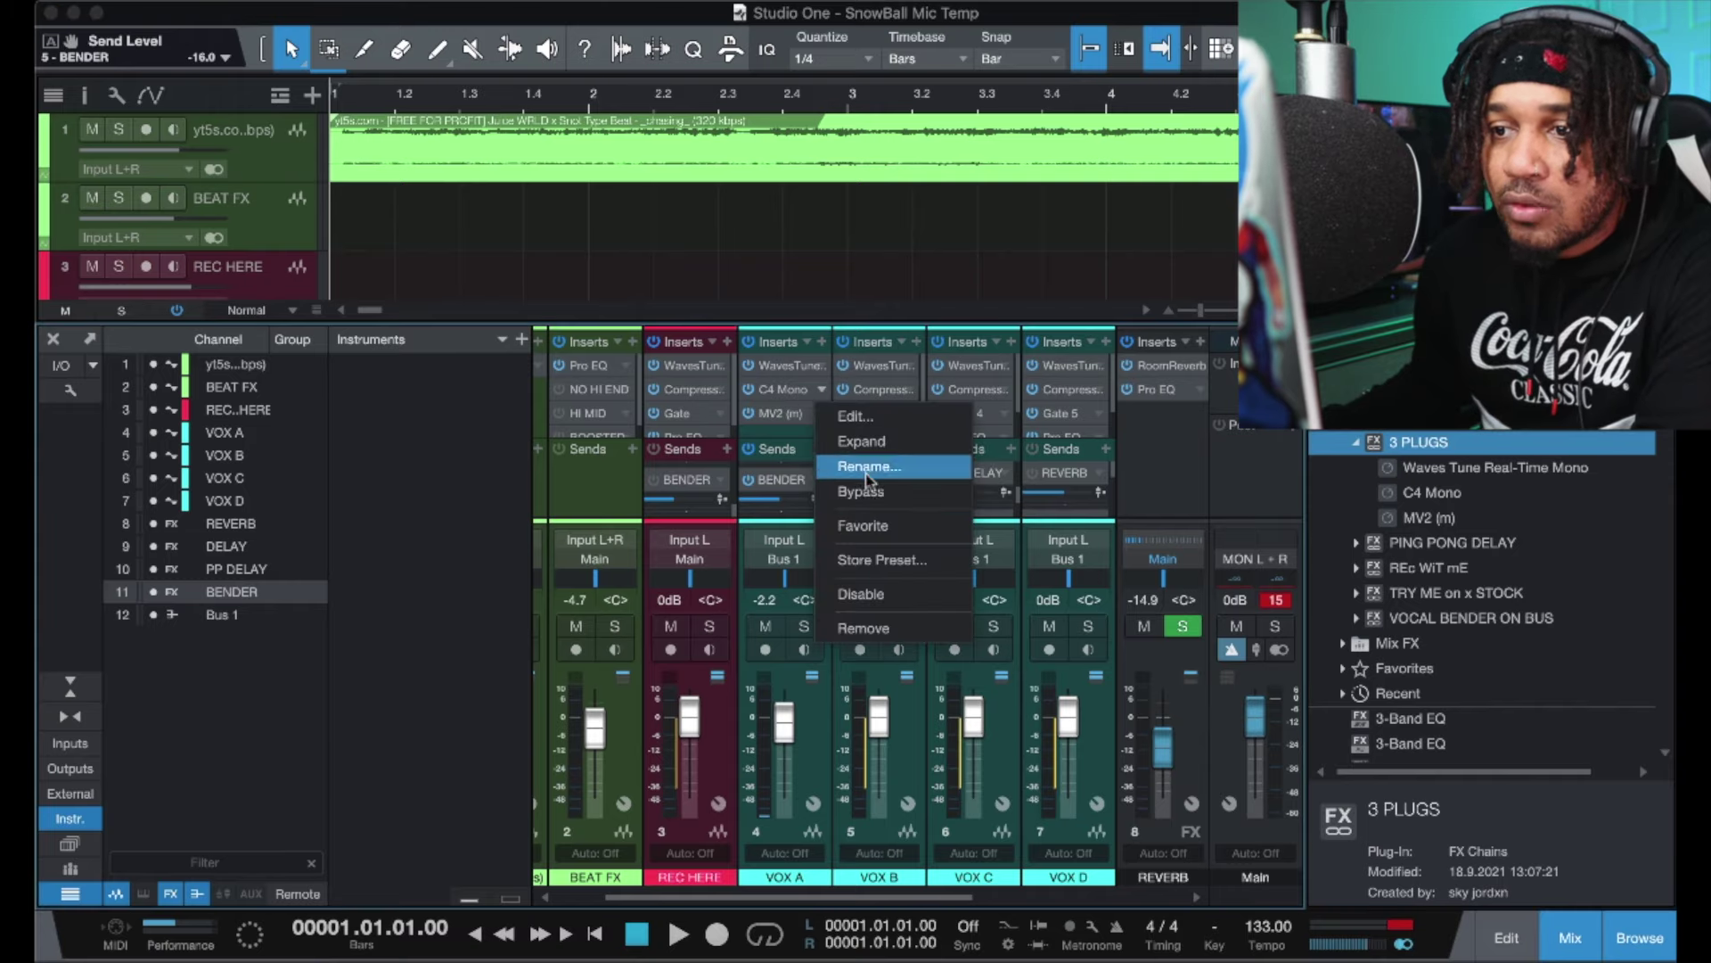
{"action": "left_click", "coordinate": [863, 627]}
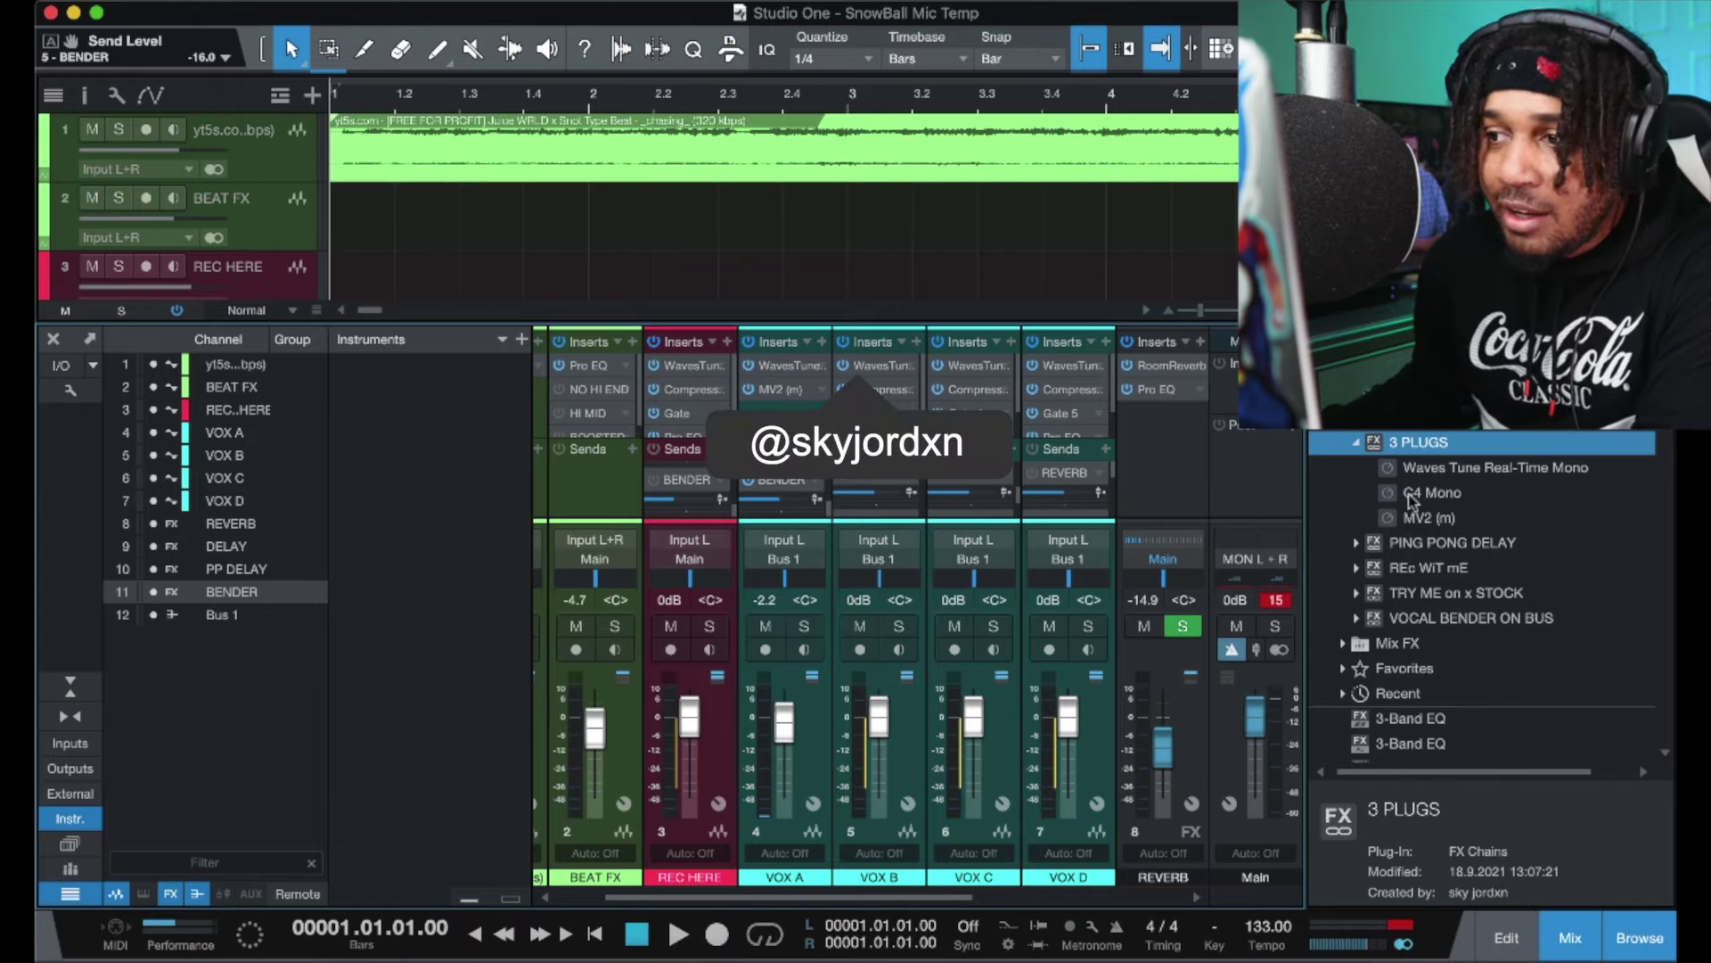
{"action": "left_click_drag", "start_coordinate": [1412, 495], "coordinate": [796, 385]}
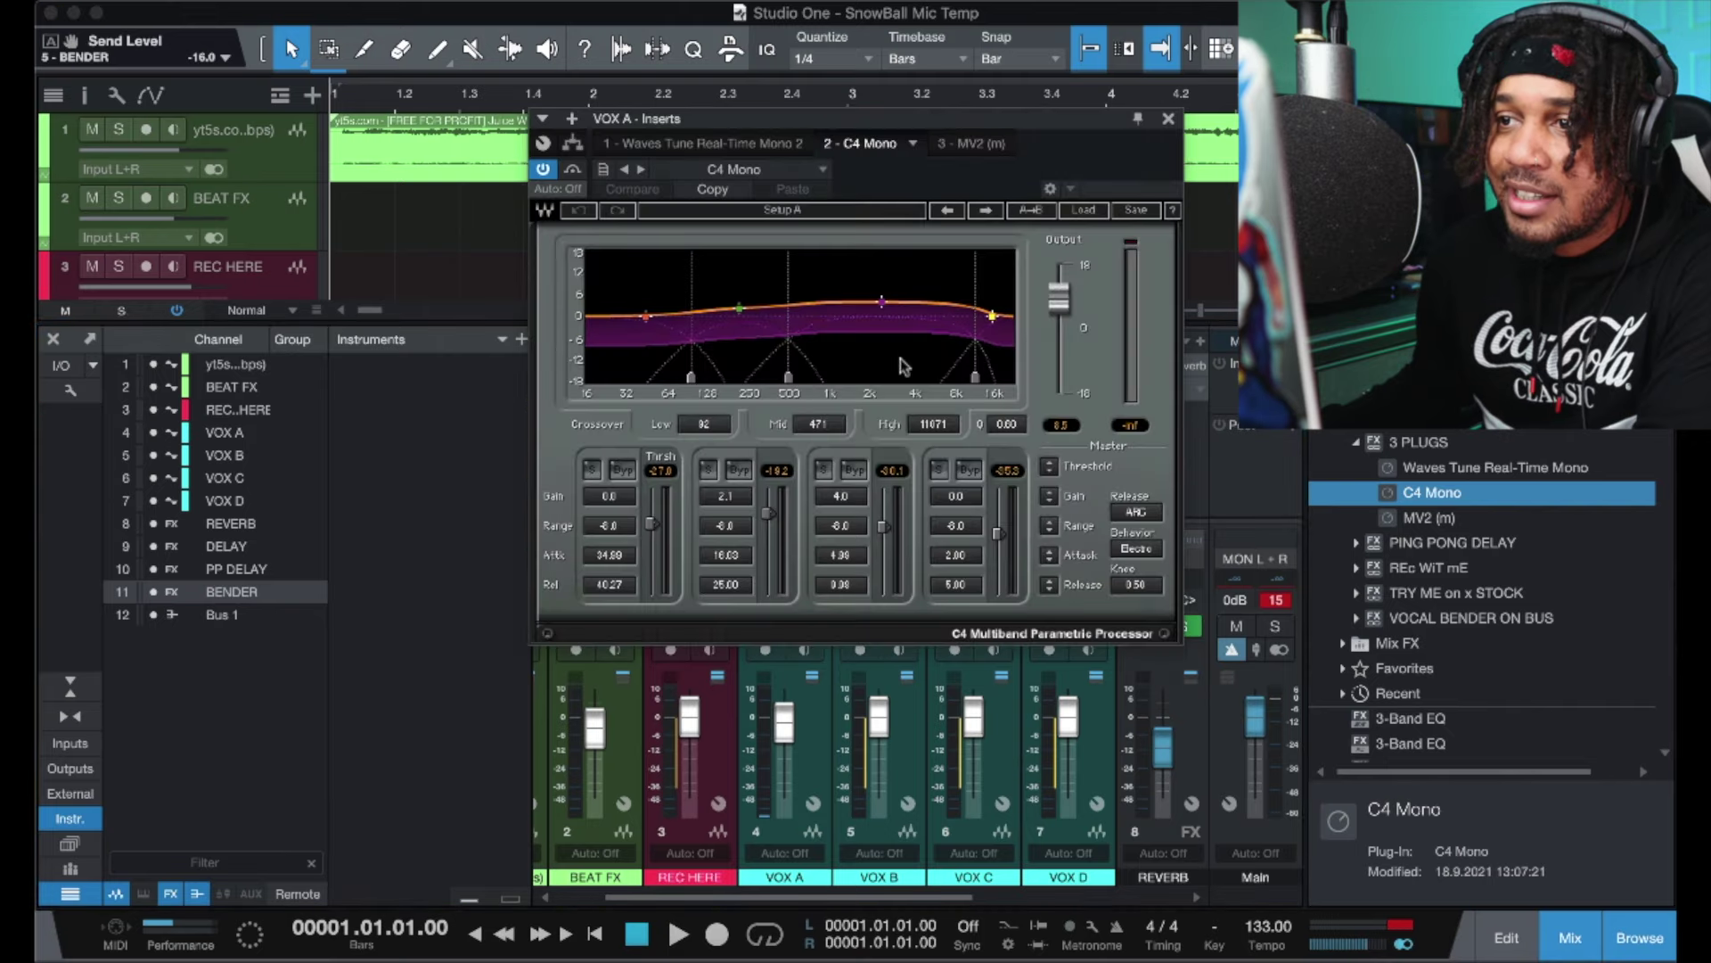
{"action": "left_click", "coordinate": [1168, 120]}
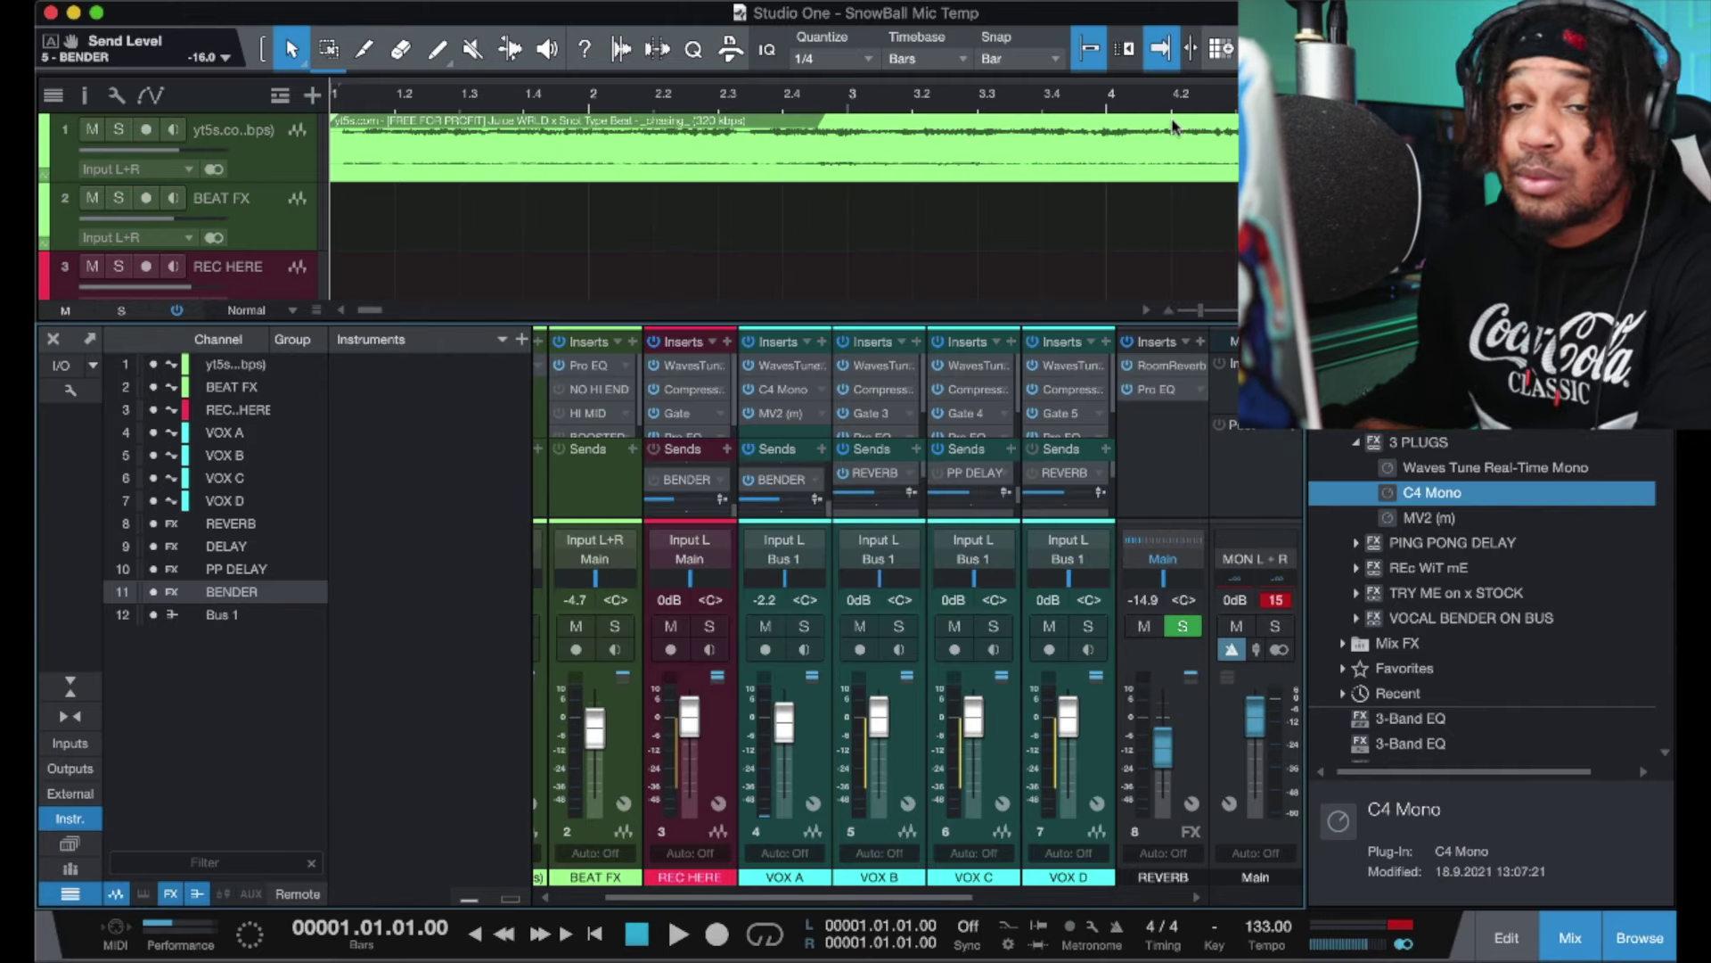
Step: Add the Gate from the REc WiT mE FX chain after MV2 (m) on VOX A and close its plug-in window
{"action": "left_click", "coordinate": [1387, 469]}
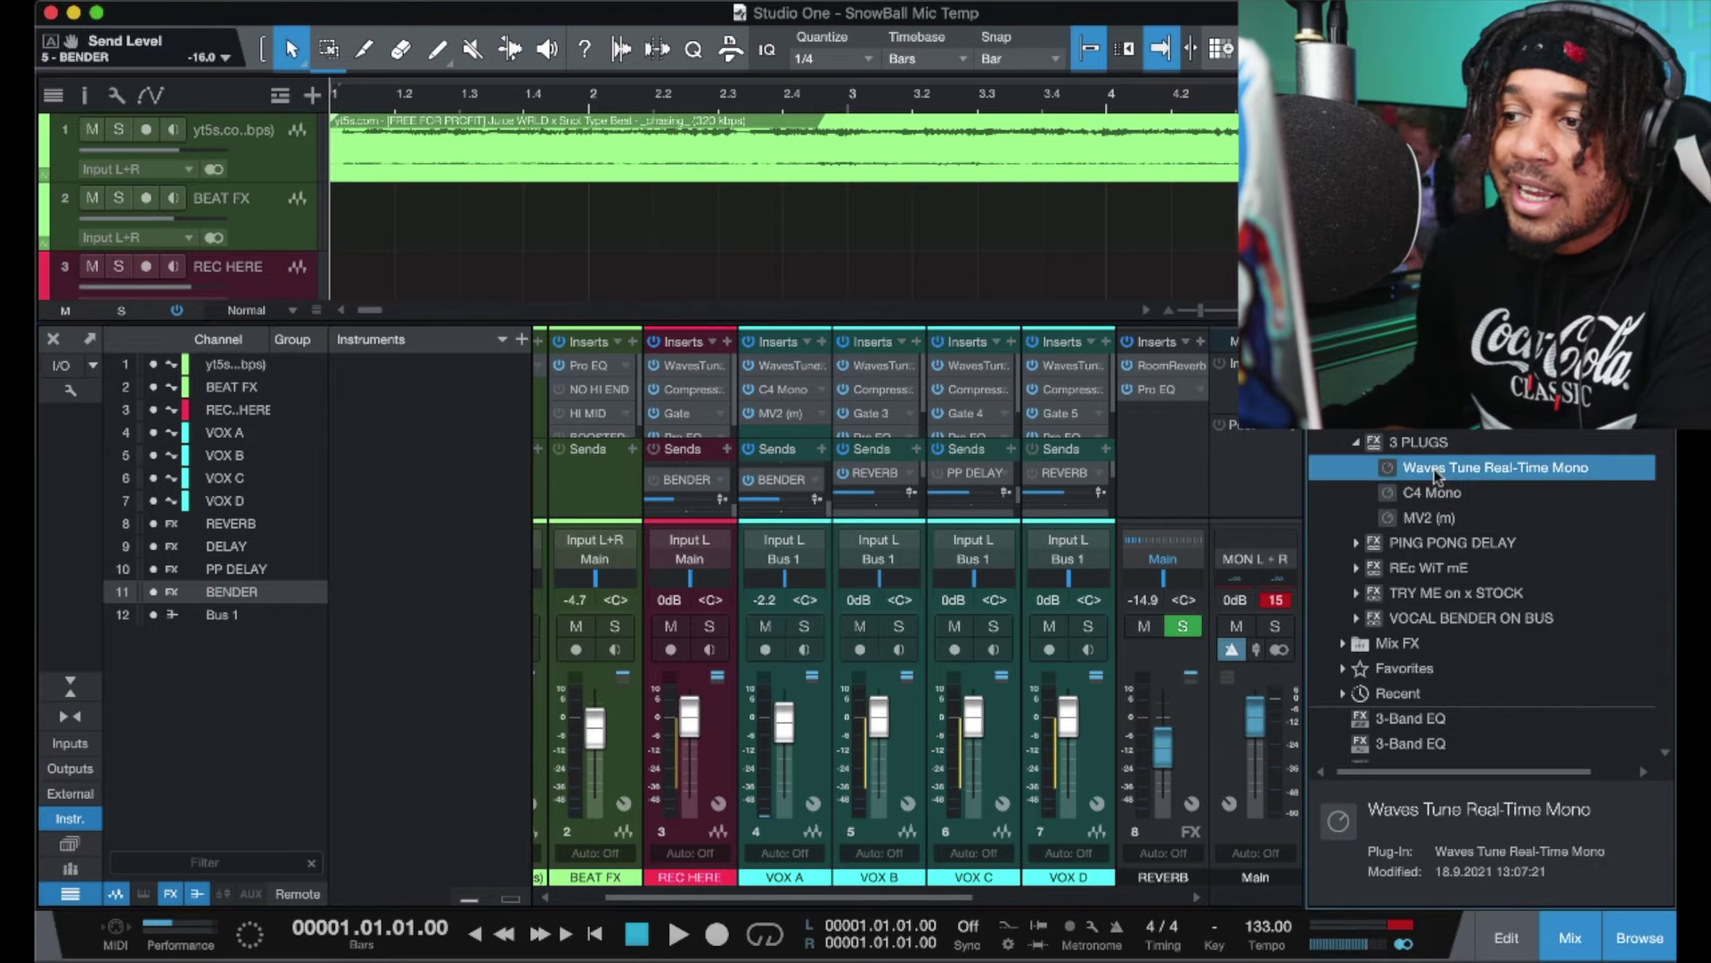
{"action": "left_click", "coordinate": [1399, 521]}
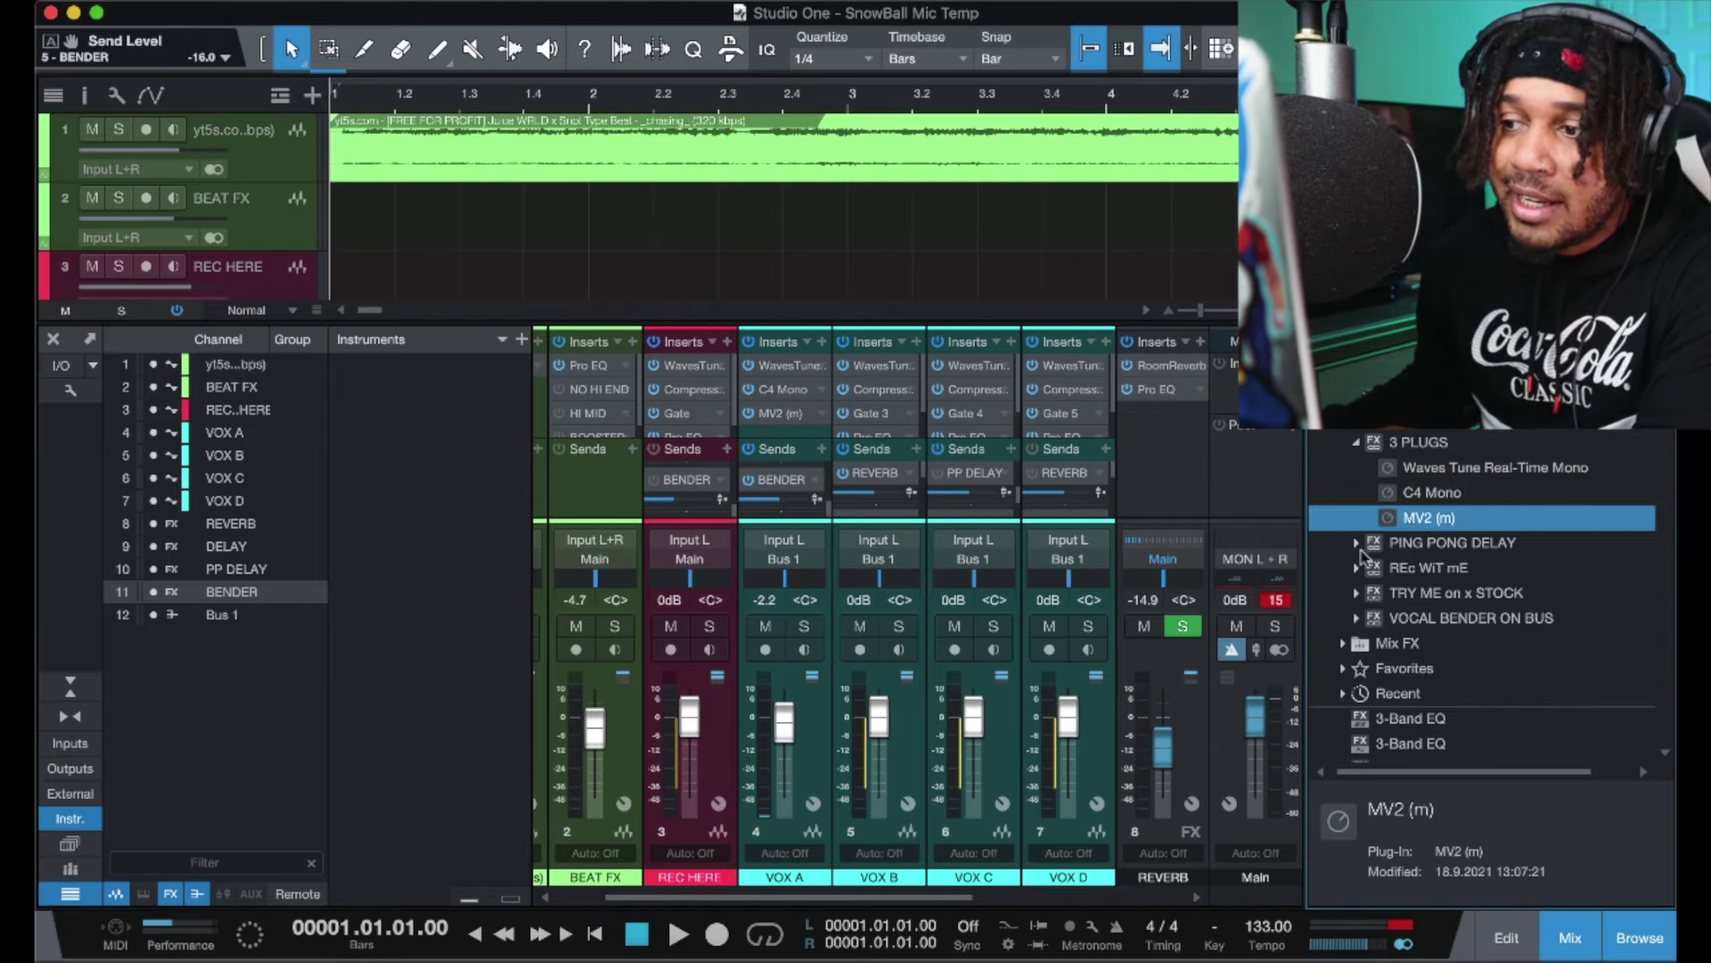
{"action": "double_click", "coordinate": [1426, 568]}
{"action": "left_click_drag", "start_coordinate": [1414, 643], "coordinate": [786, 439]}
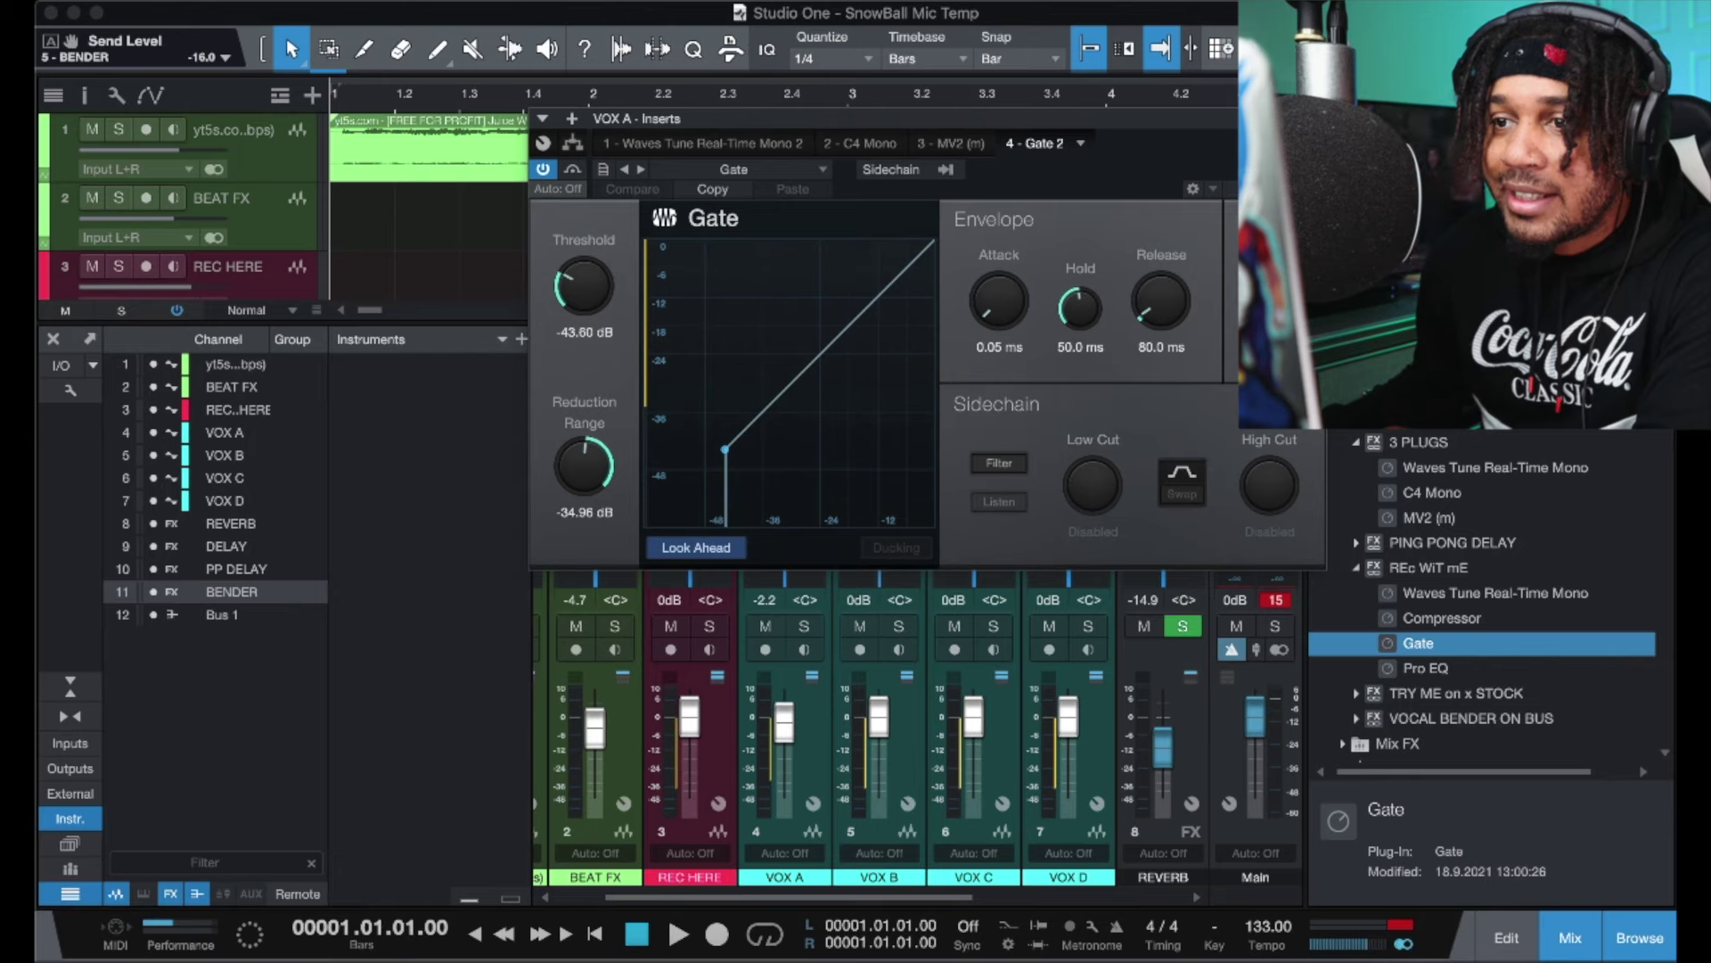
{"action": "key", "text": "super+w"}
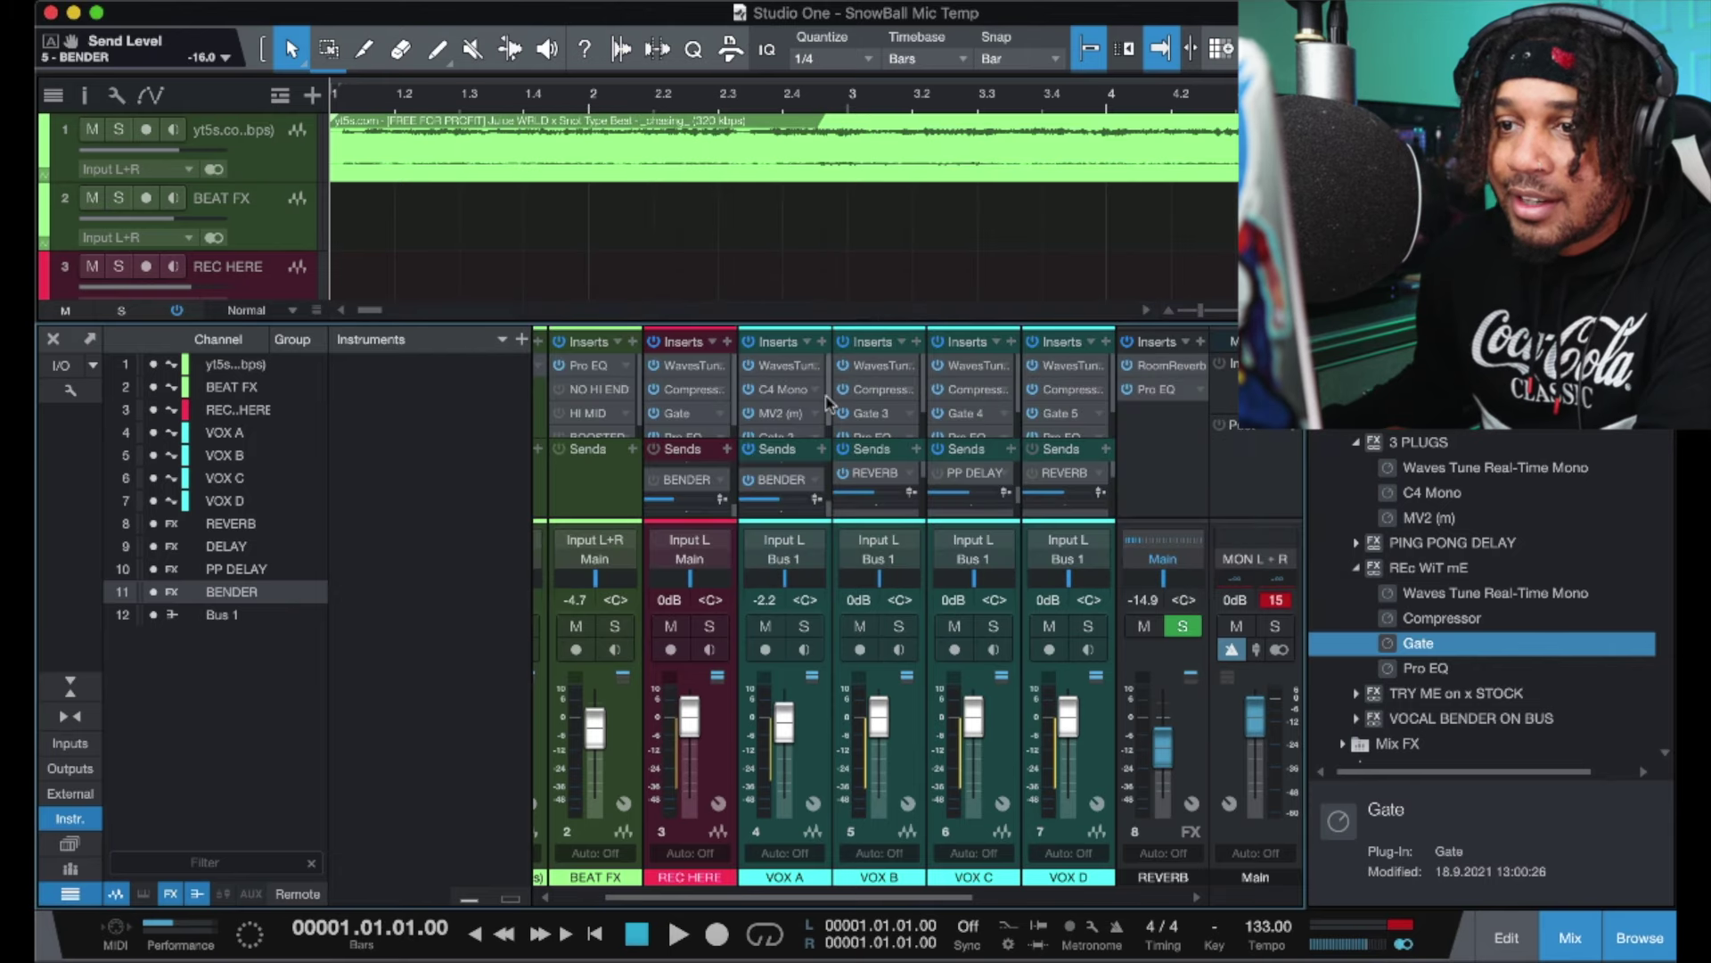
Step: Remove the added Gate from VOX A's inserts
{"action": "scroll", "coordinate": [828, 385], "scroll_direction": "down", "scroll_amount": 1}
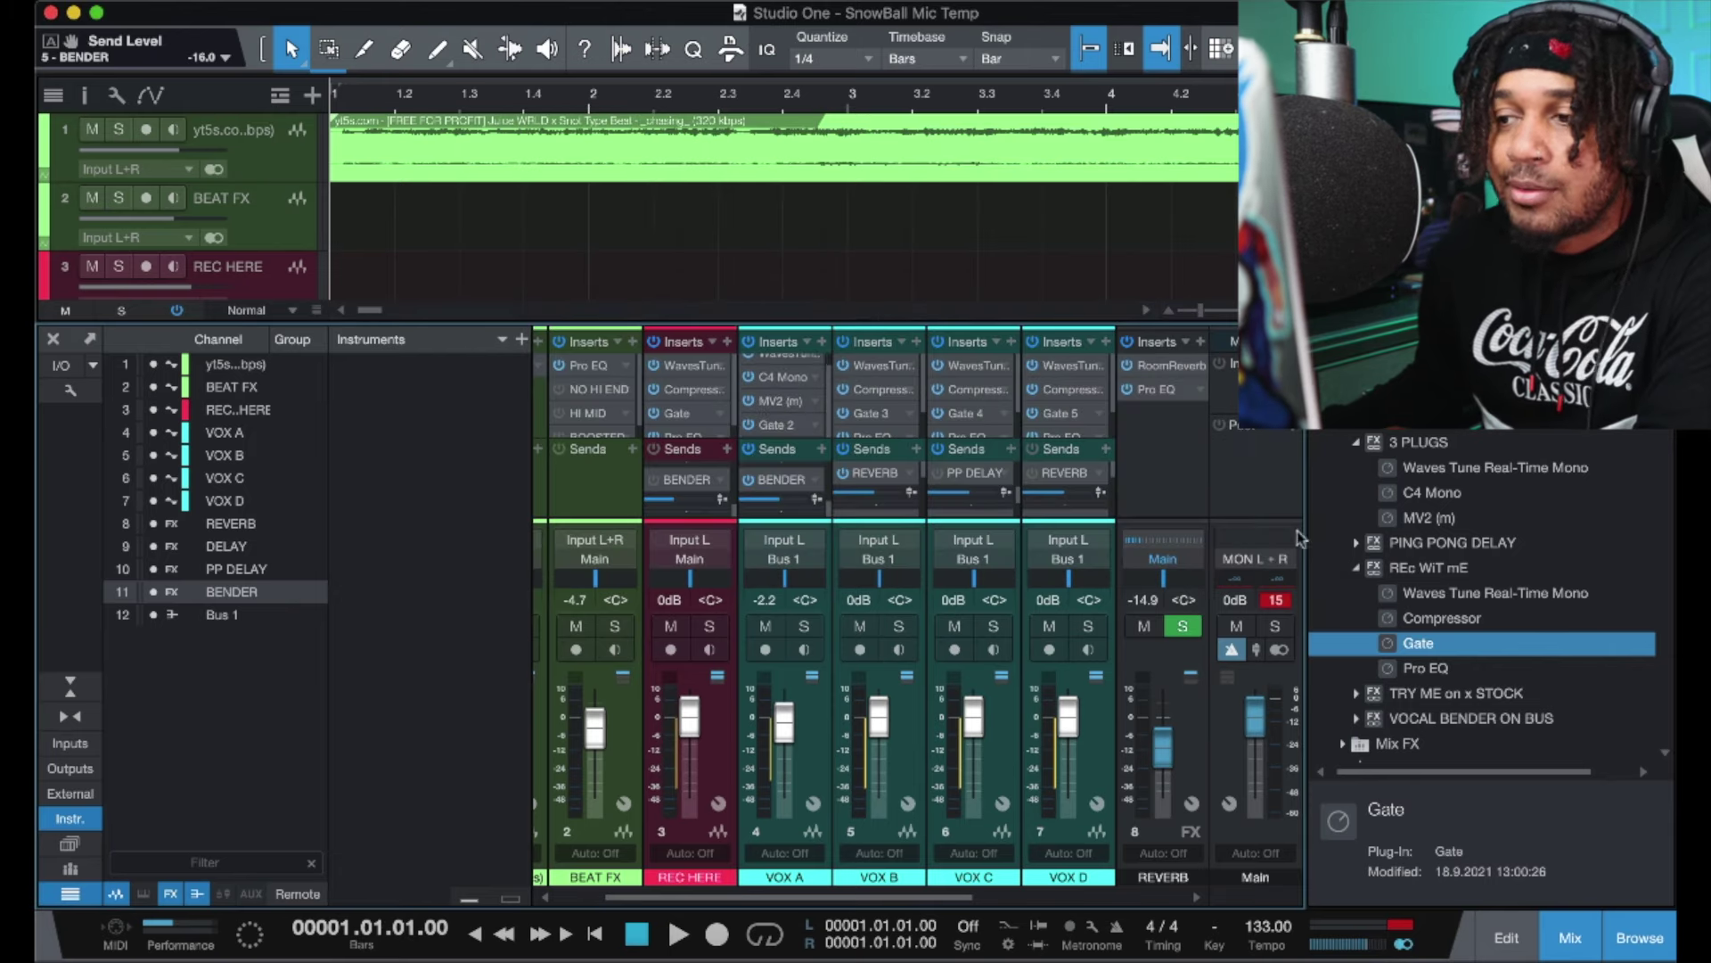
{"action": "left_click", "coordinate": [813, 425]}
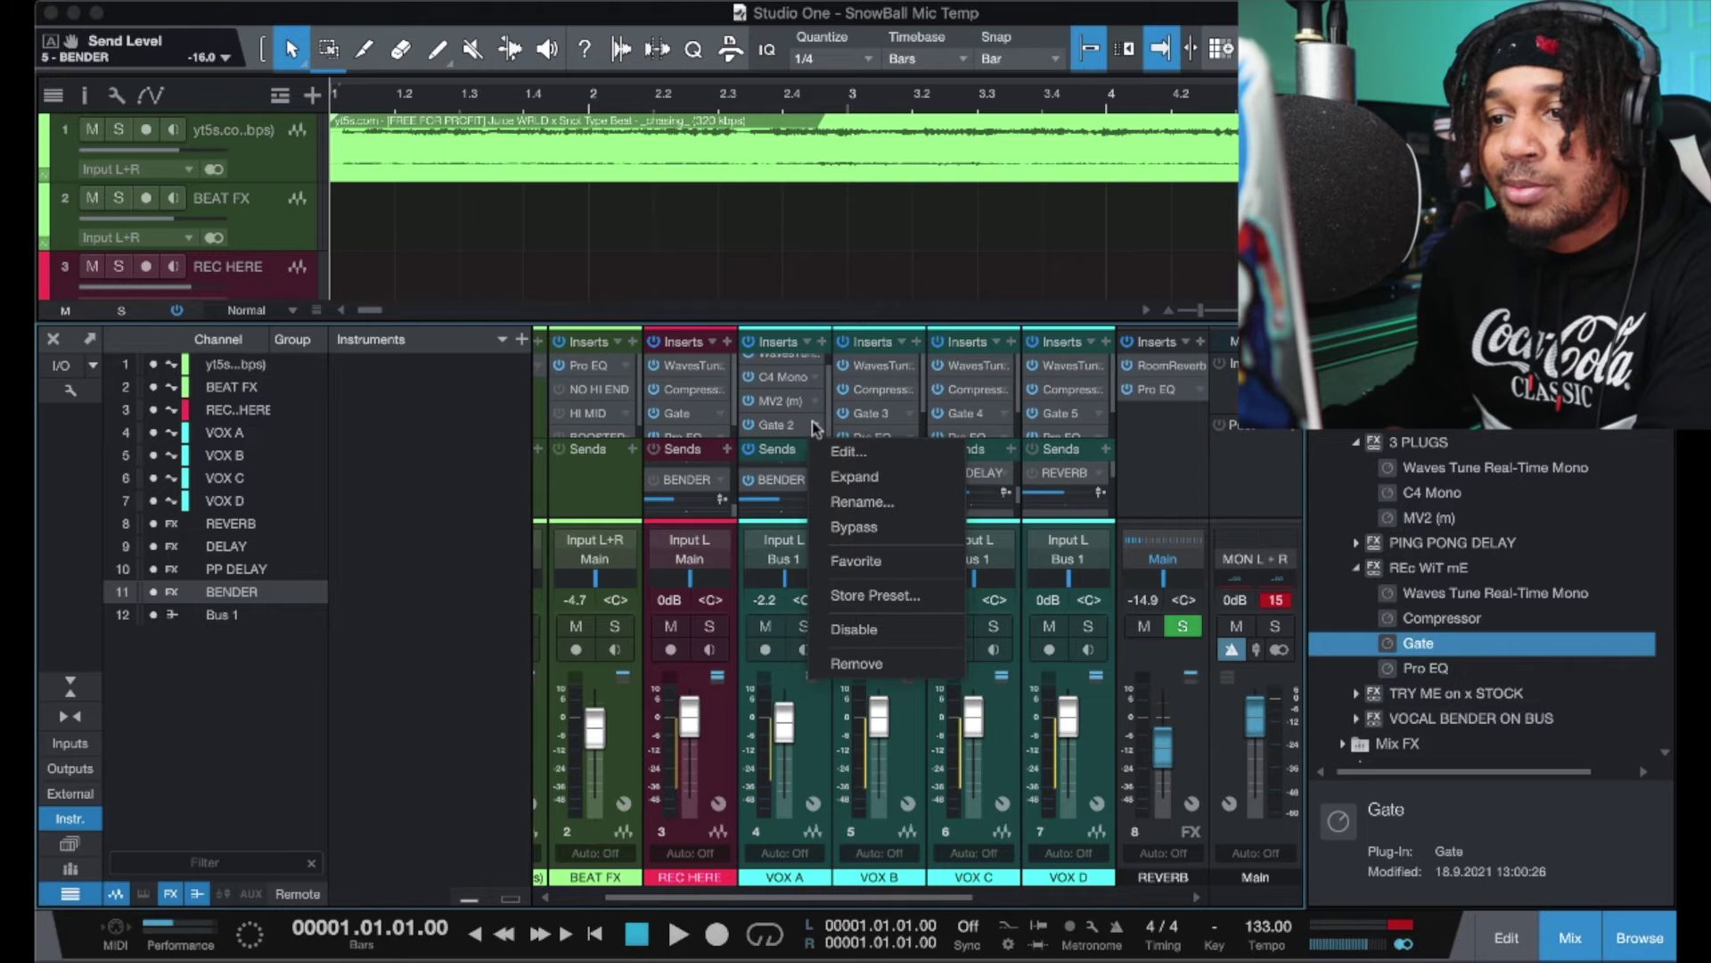
{"action": "left_click", "coordinate": [867, 665]}
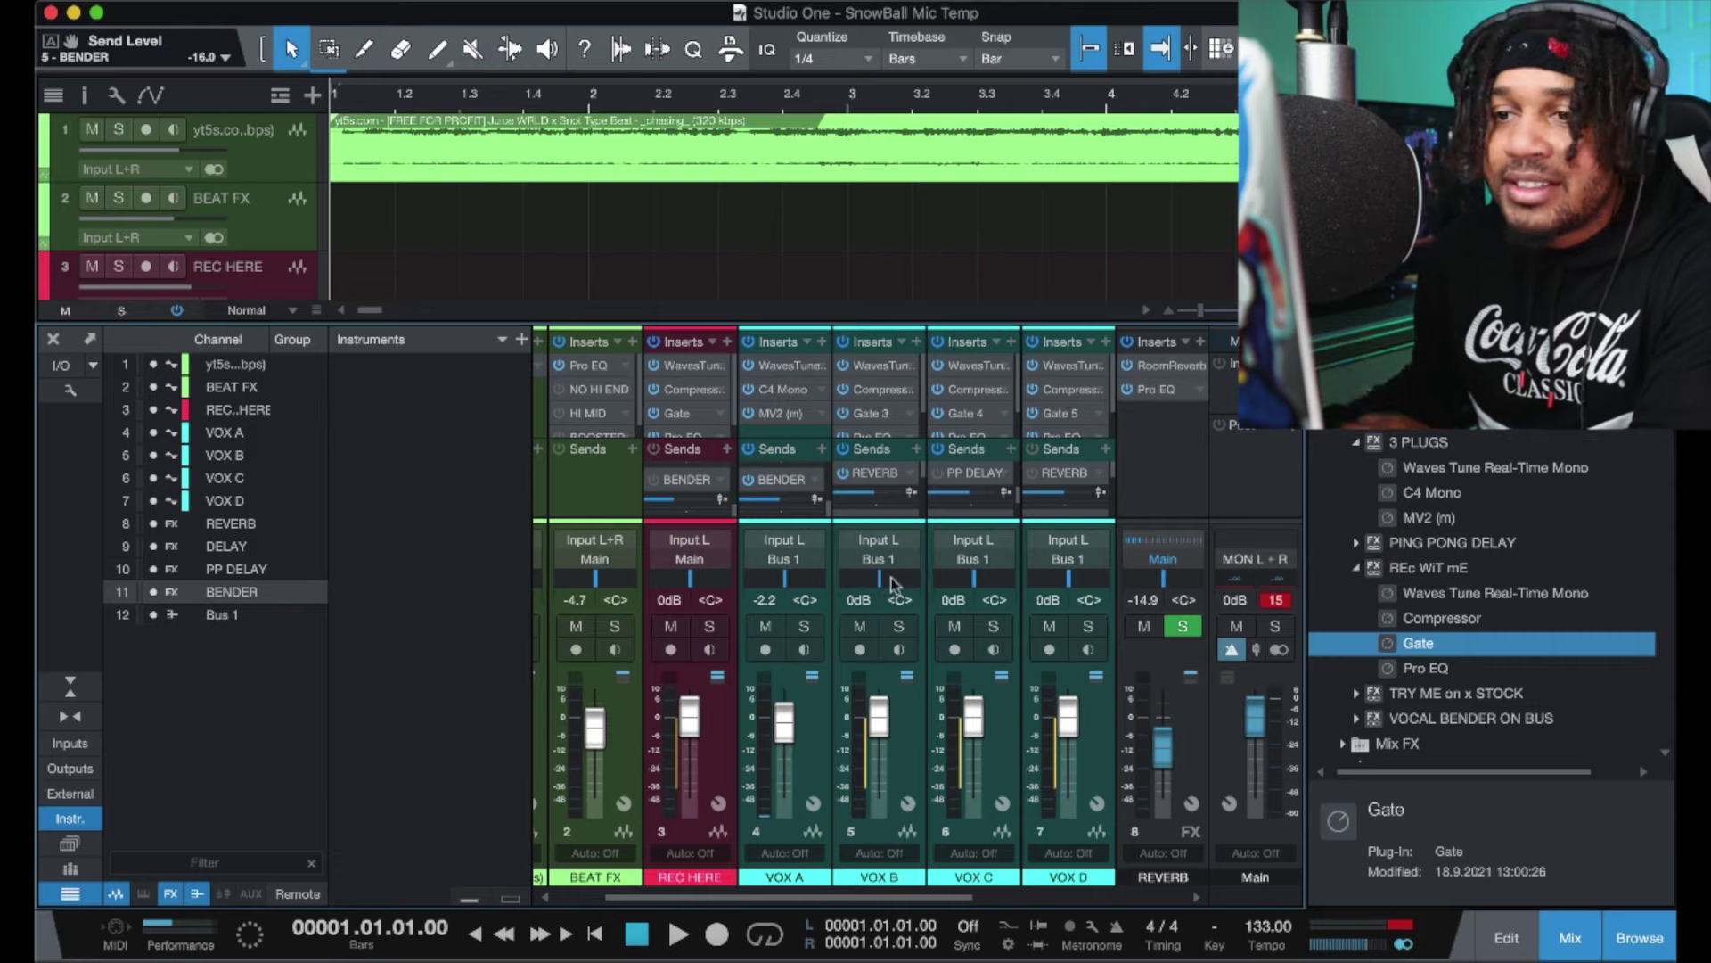
Step: Load the complete REc WiT mE FX chain onto the VOX A channel's inserts
{"action": "left_click", "coordinate": [806, 342]}
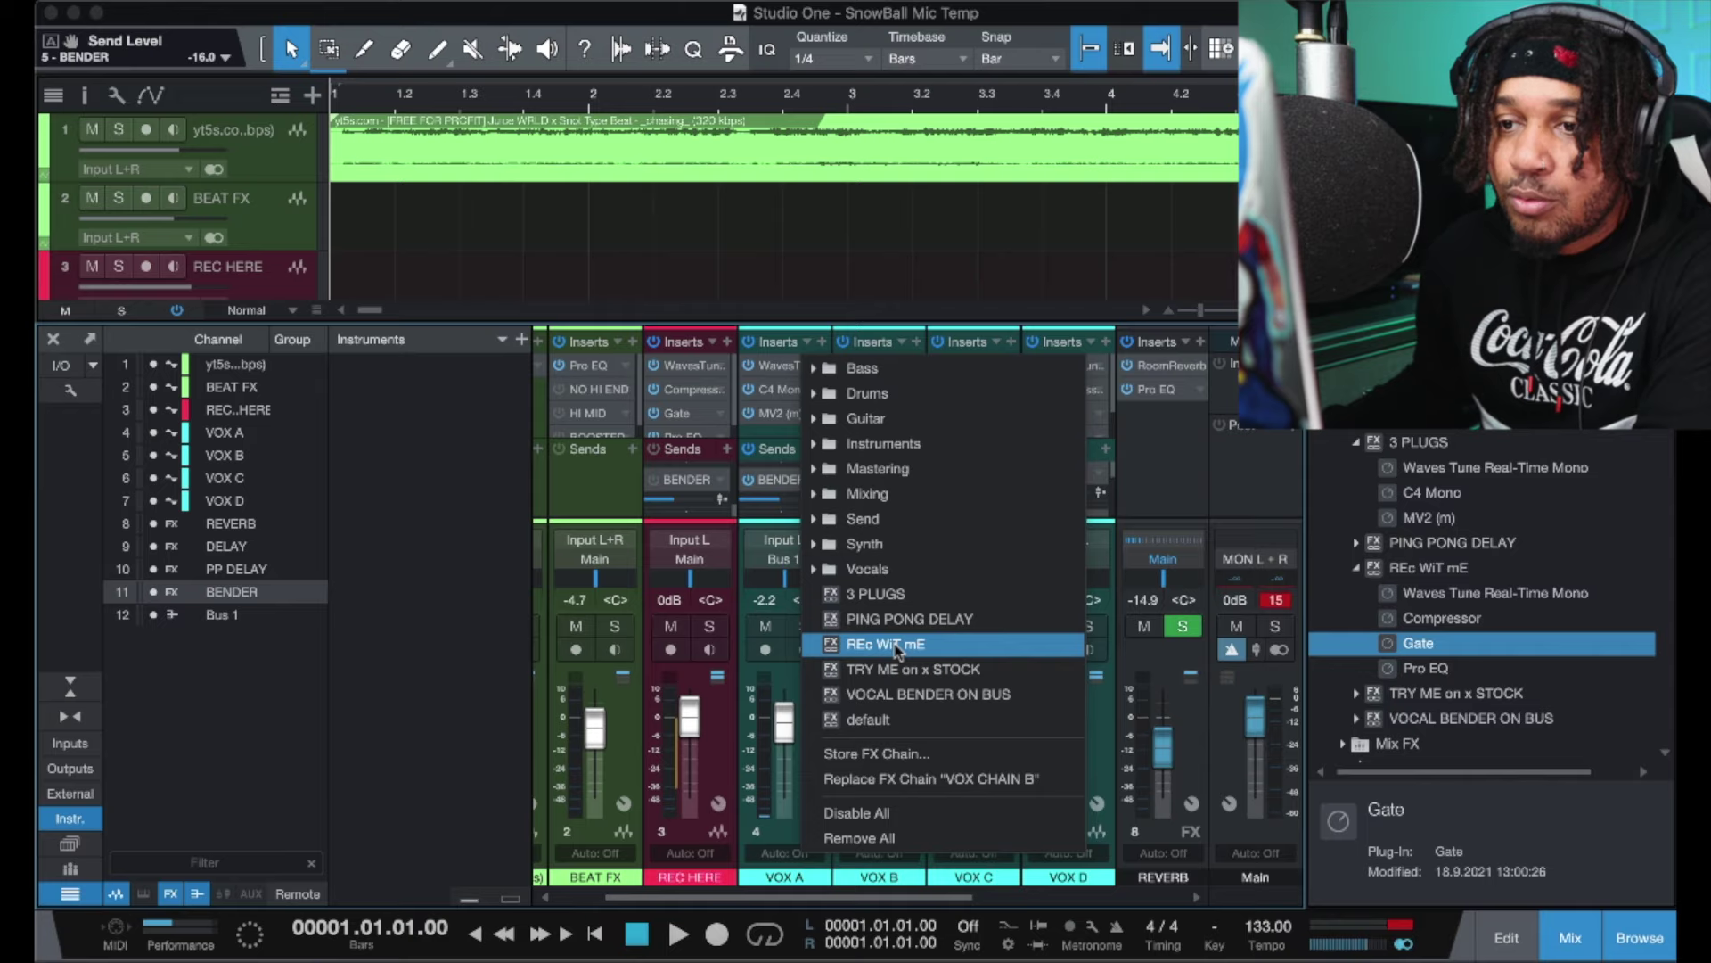
{"action": "left_click", "coordinate": [897, 645]}
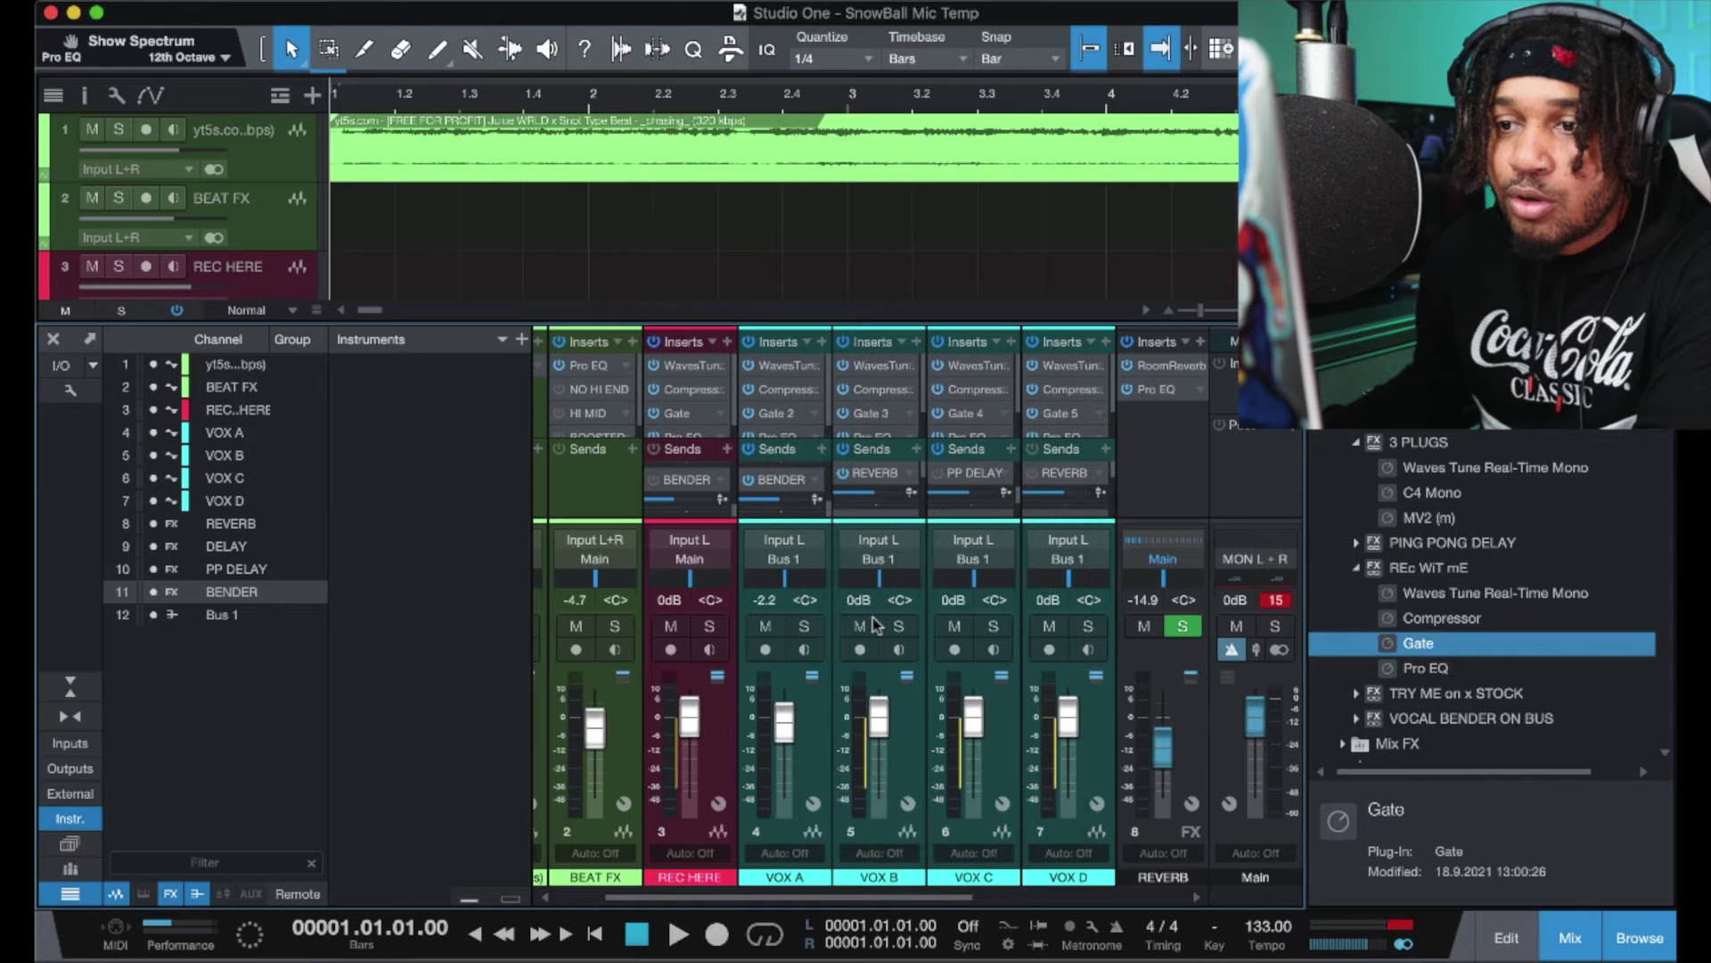
Step: Load the TRY ME on x STOCK FX chain onto VOX A's inserts, and replace it with the 3 PLUGS chain
{"action": "left_click", "coordinate": [810, 343]}
{"action": "left_click", "coordinate": [918, 651]}
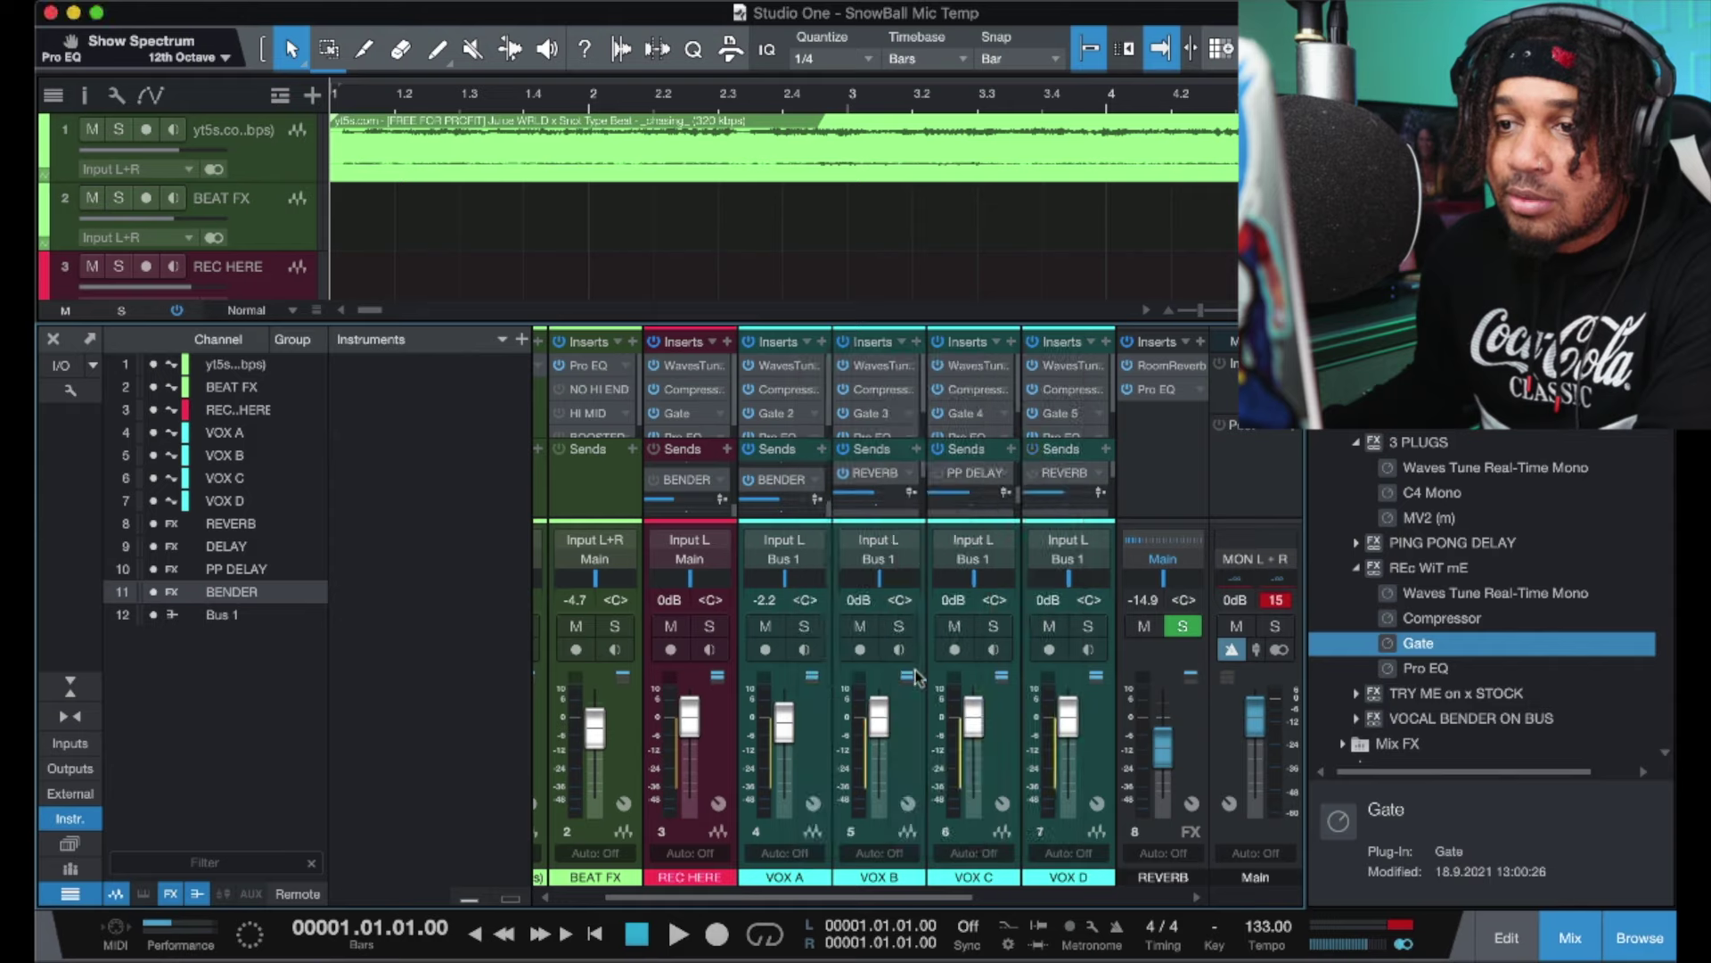
{"action": "left_click", "coordinate": [808, 342]}
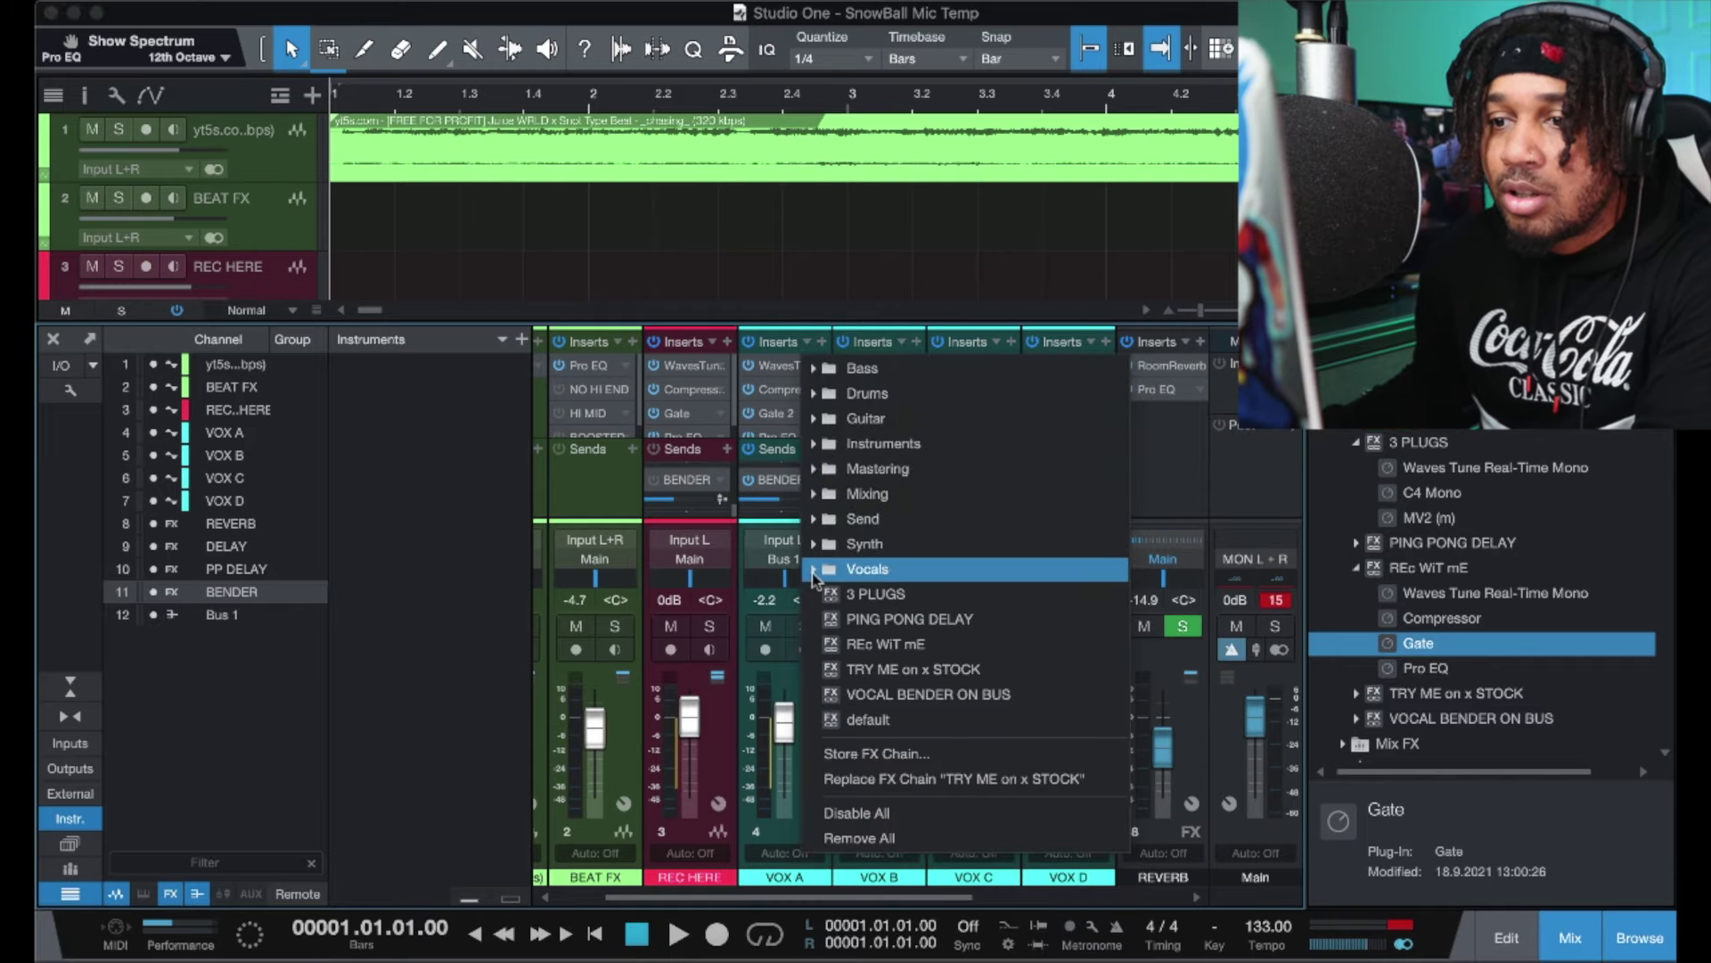
{"action": "left_click", "coordinate": [833, 594]}
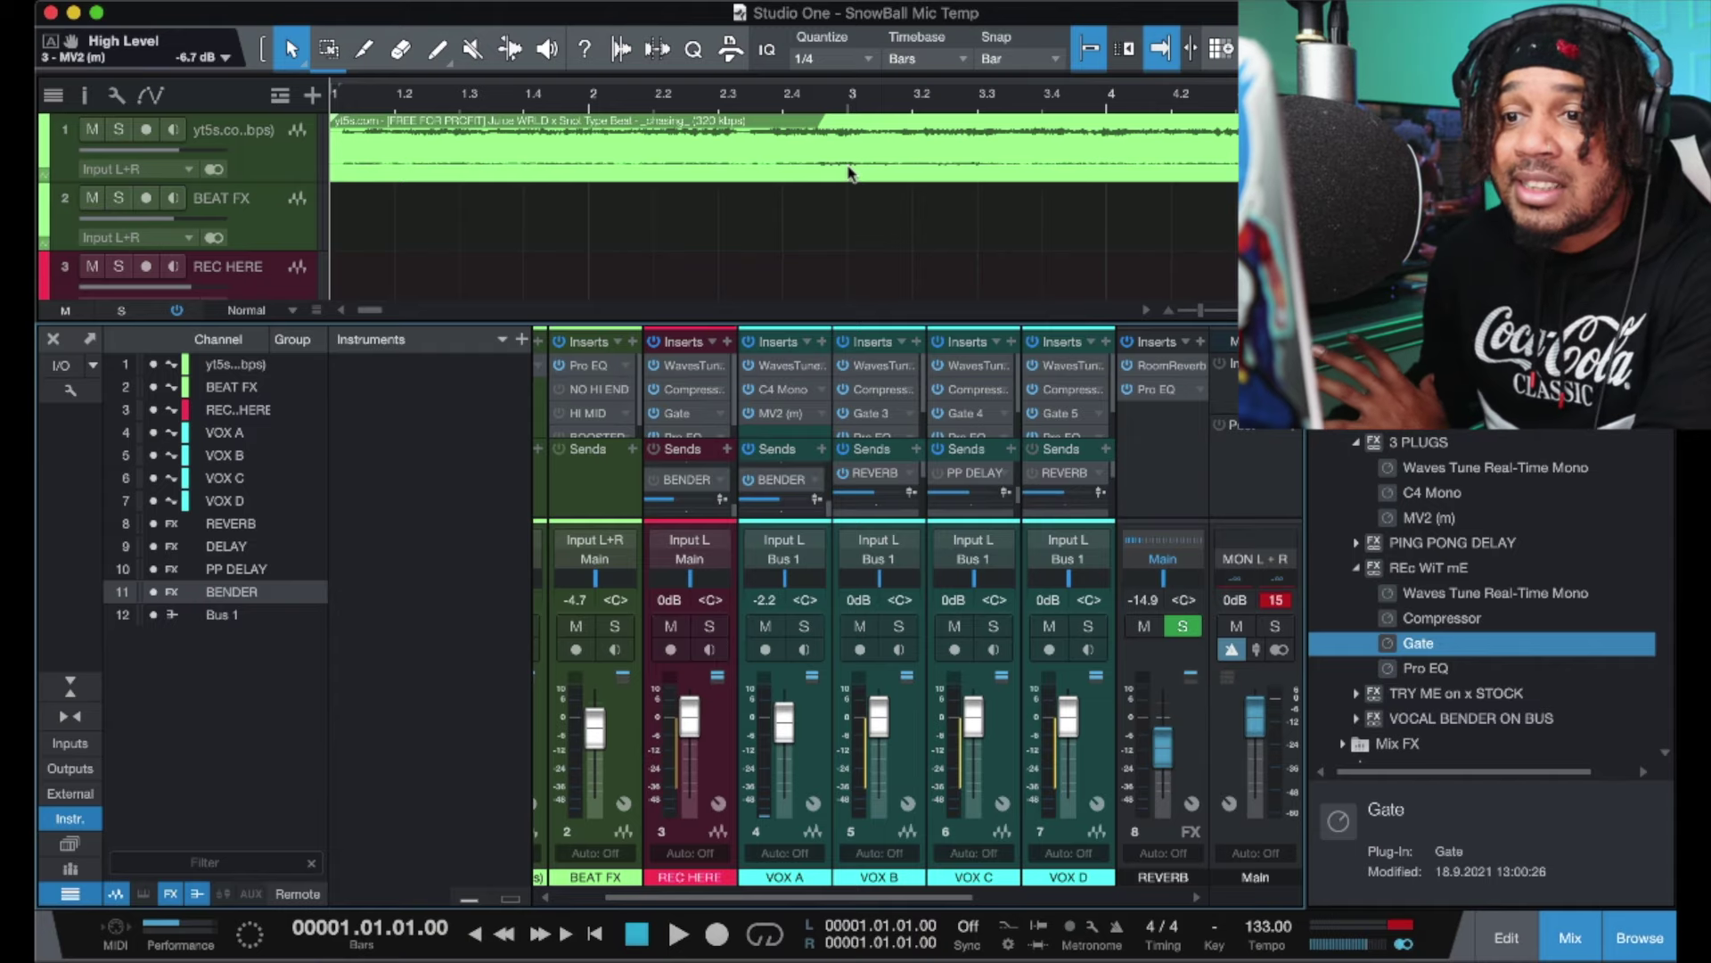
Step: Split the beat clip where its waveform begins and delete the silent lead-in
{"action": "left_click", "coordinate": [346, 146]}
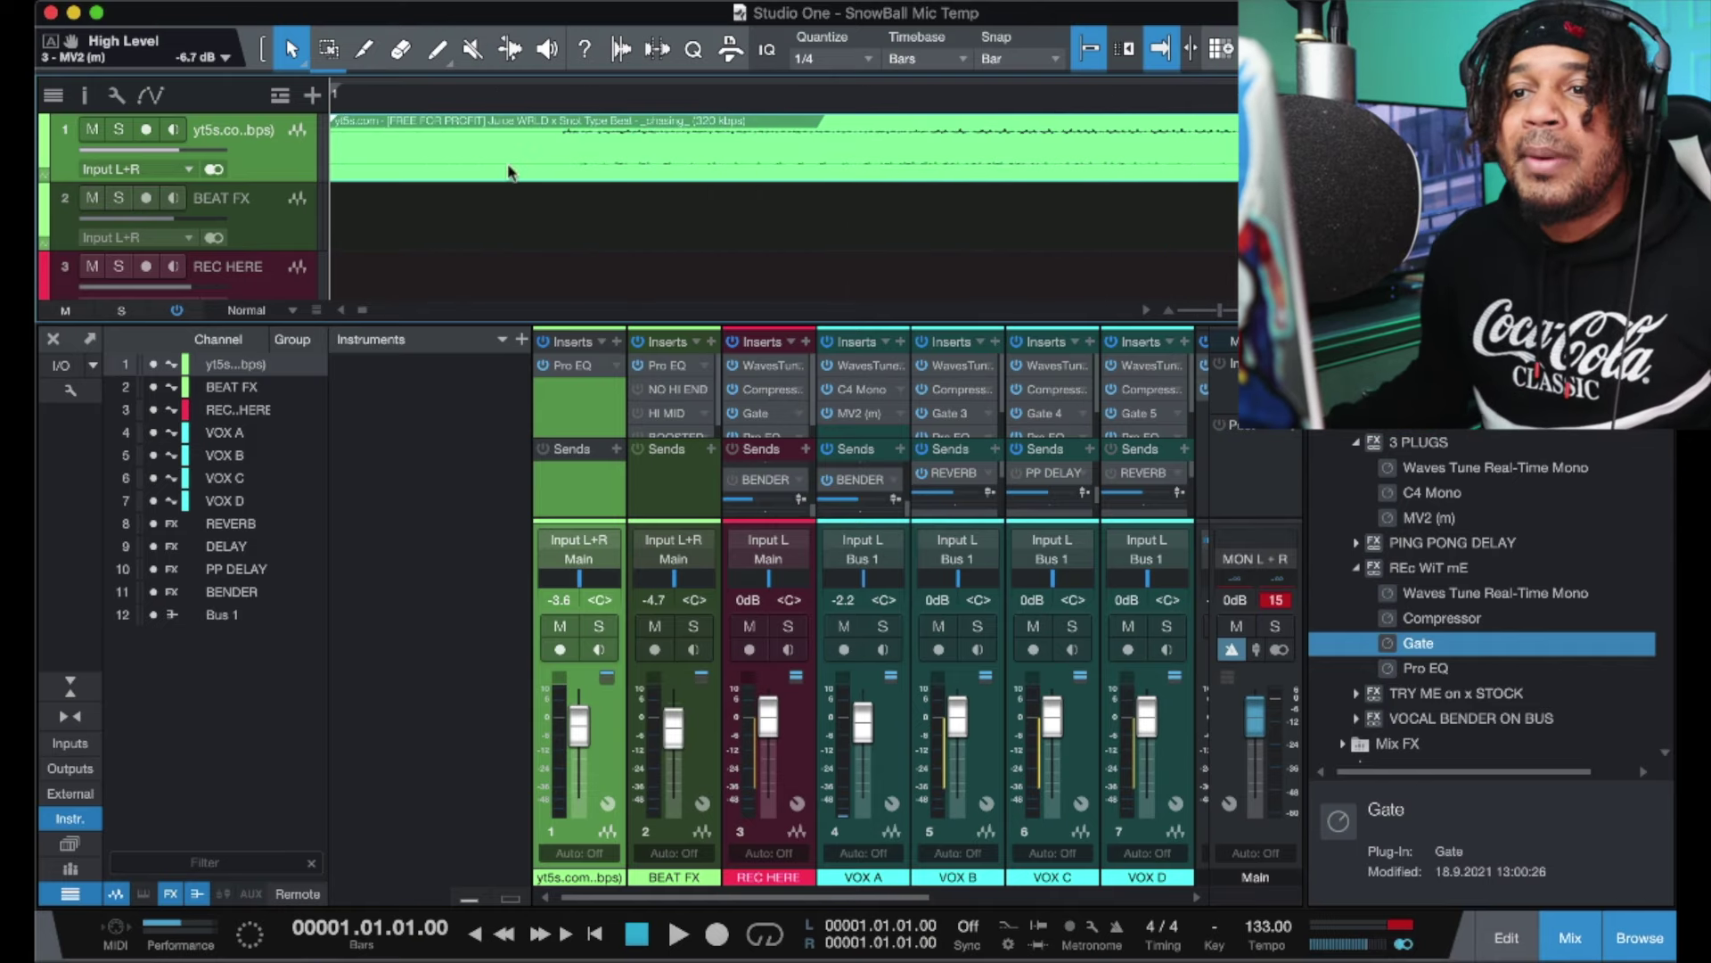
{"action": "left_click_drag", "start_coordinate": [296, 181], "coordinate": [296, 289]}
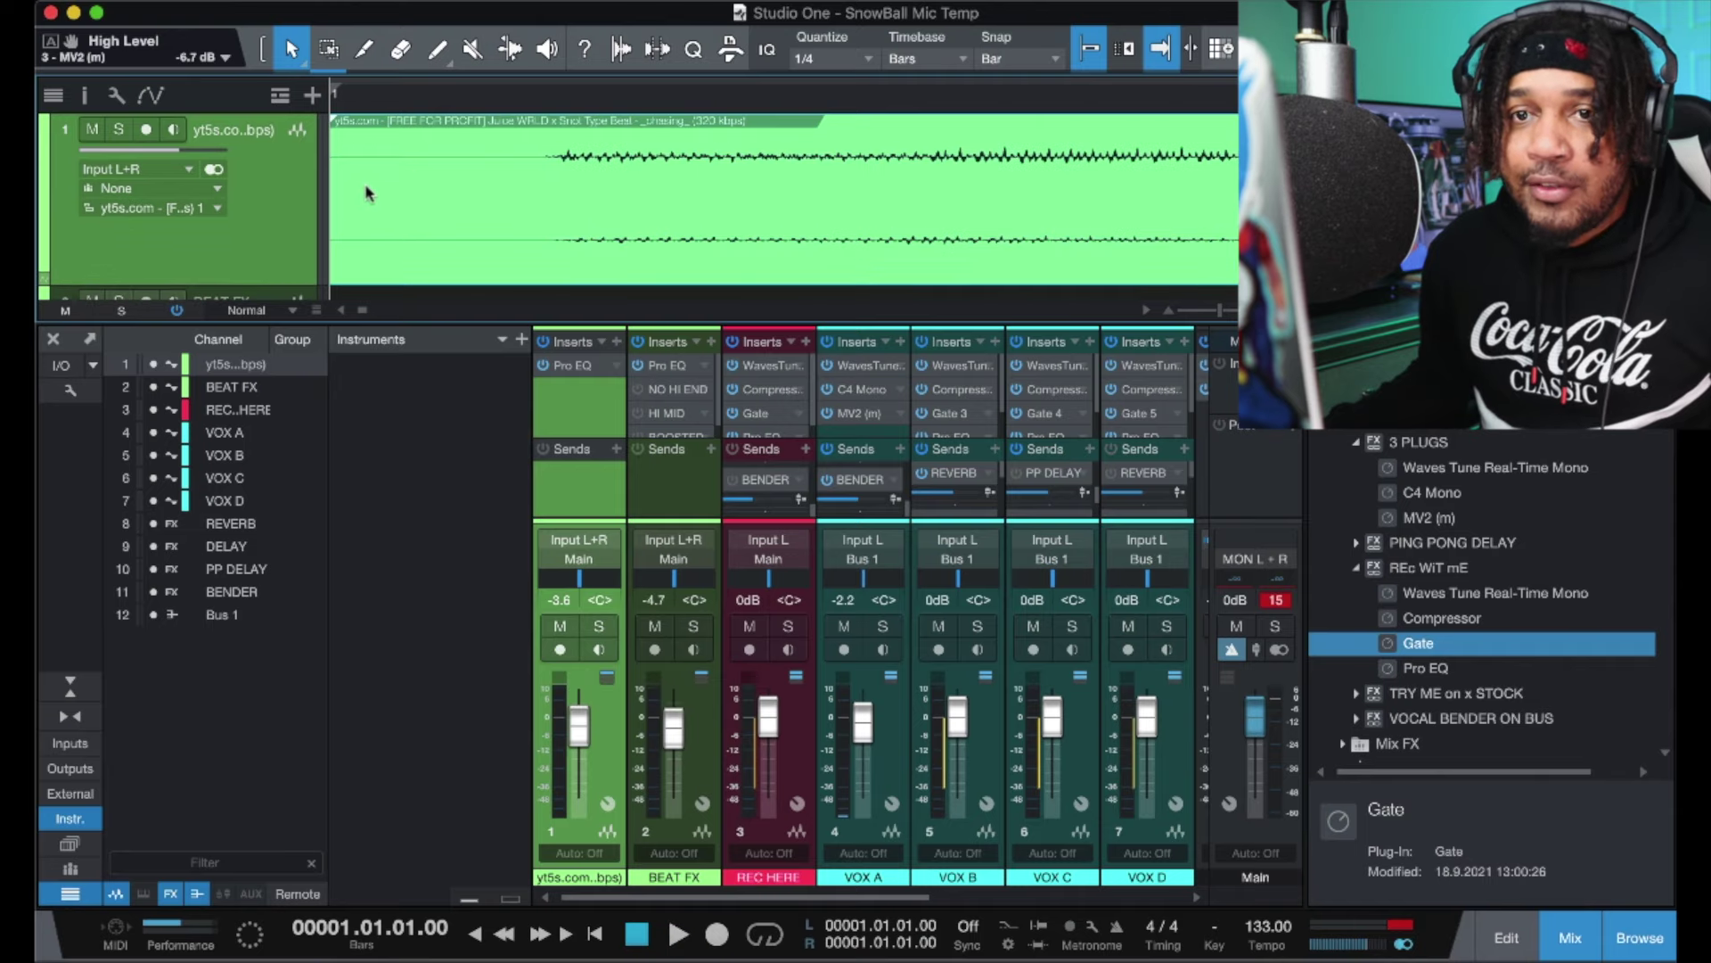
{"action": "left_click", "coordinate": [364, 49]}
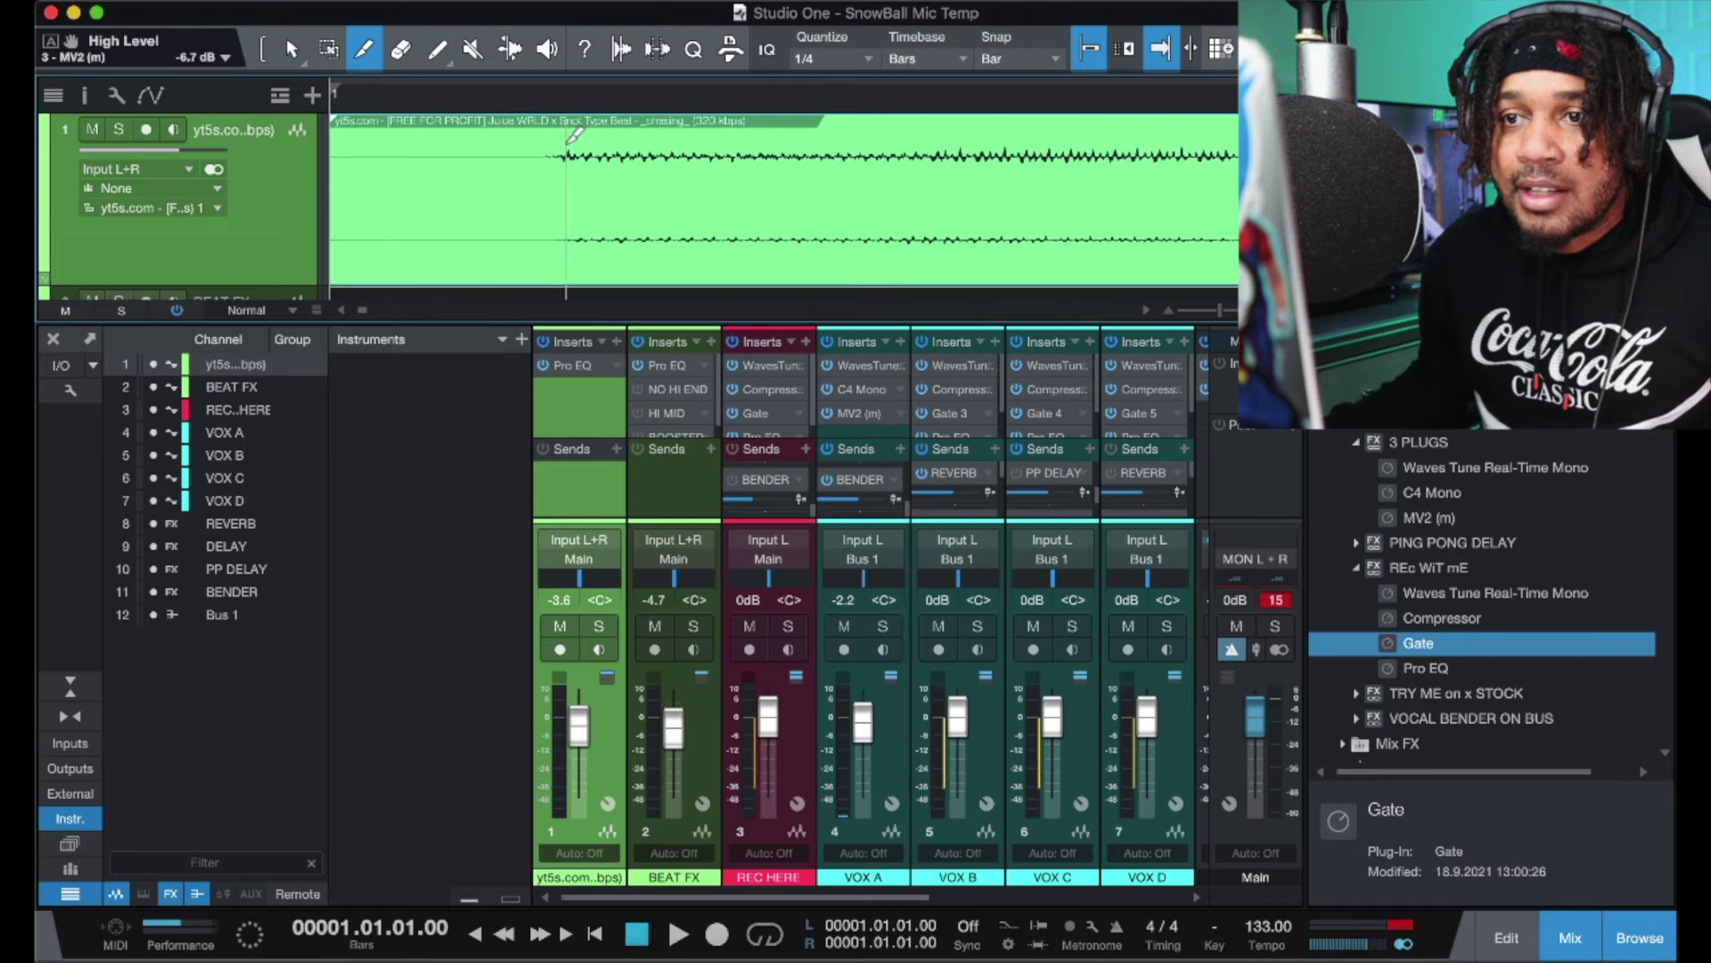
{"action": "left_click", "coordinate": [567, 141]}
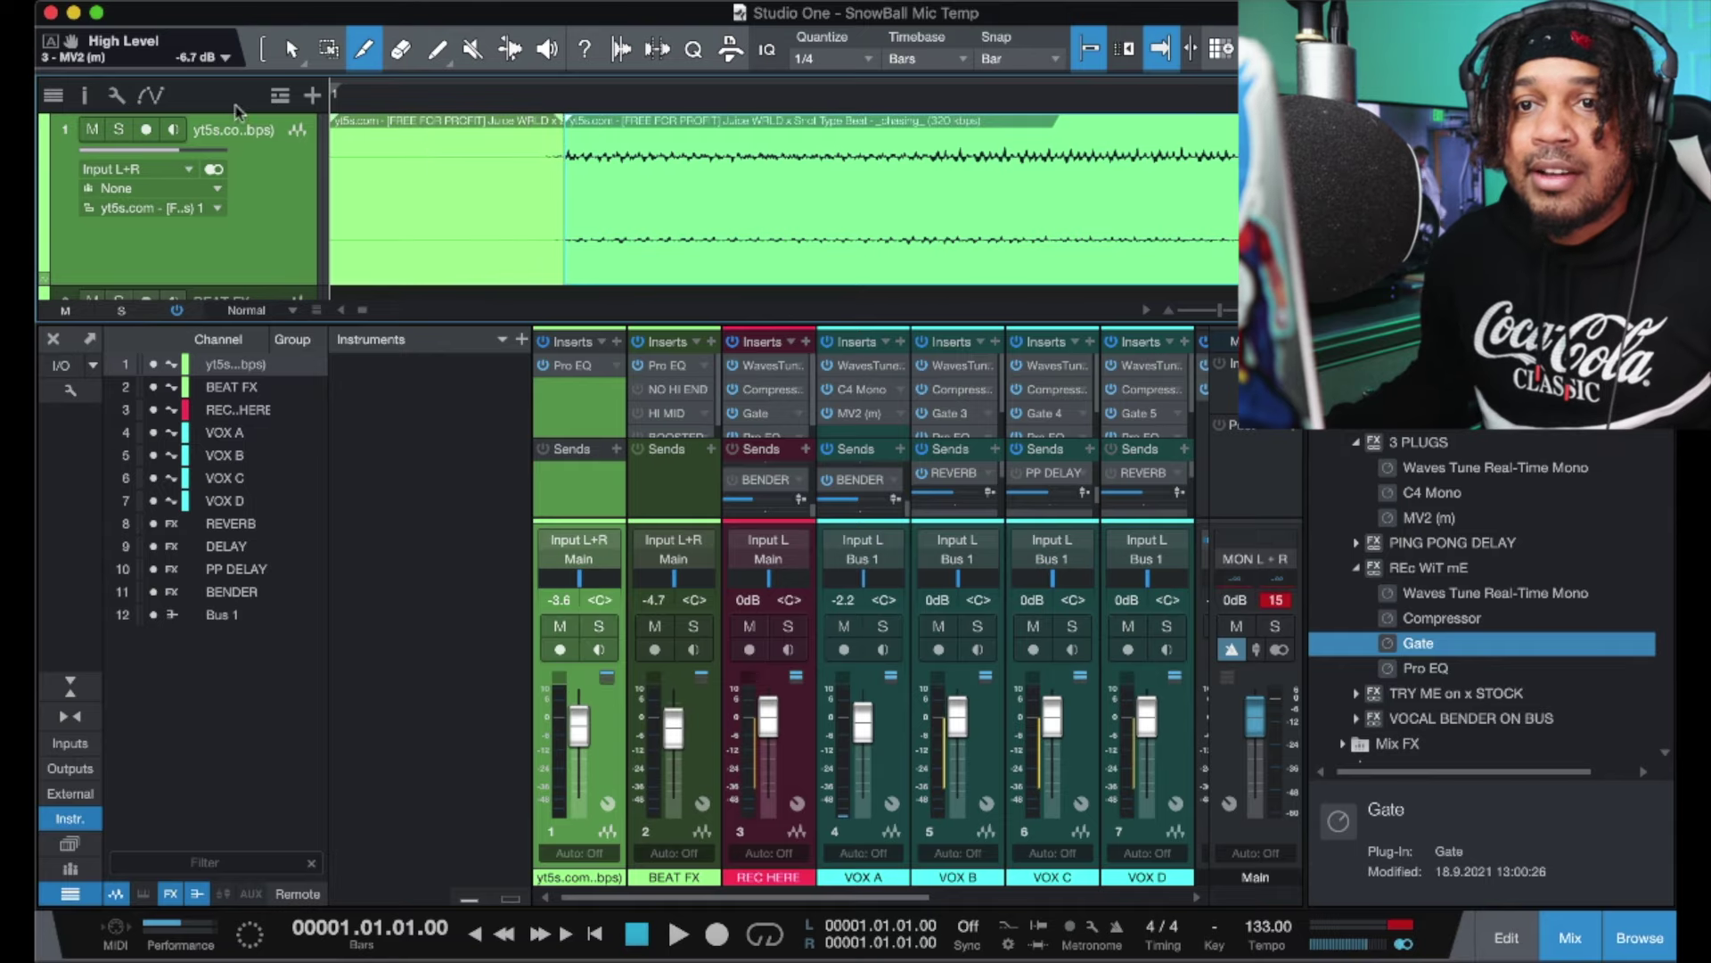
{"action": "left_click", "coordinate": [292, 50]}
{"action": "left_click", "coordinate": [461, 197]}
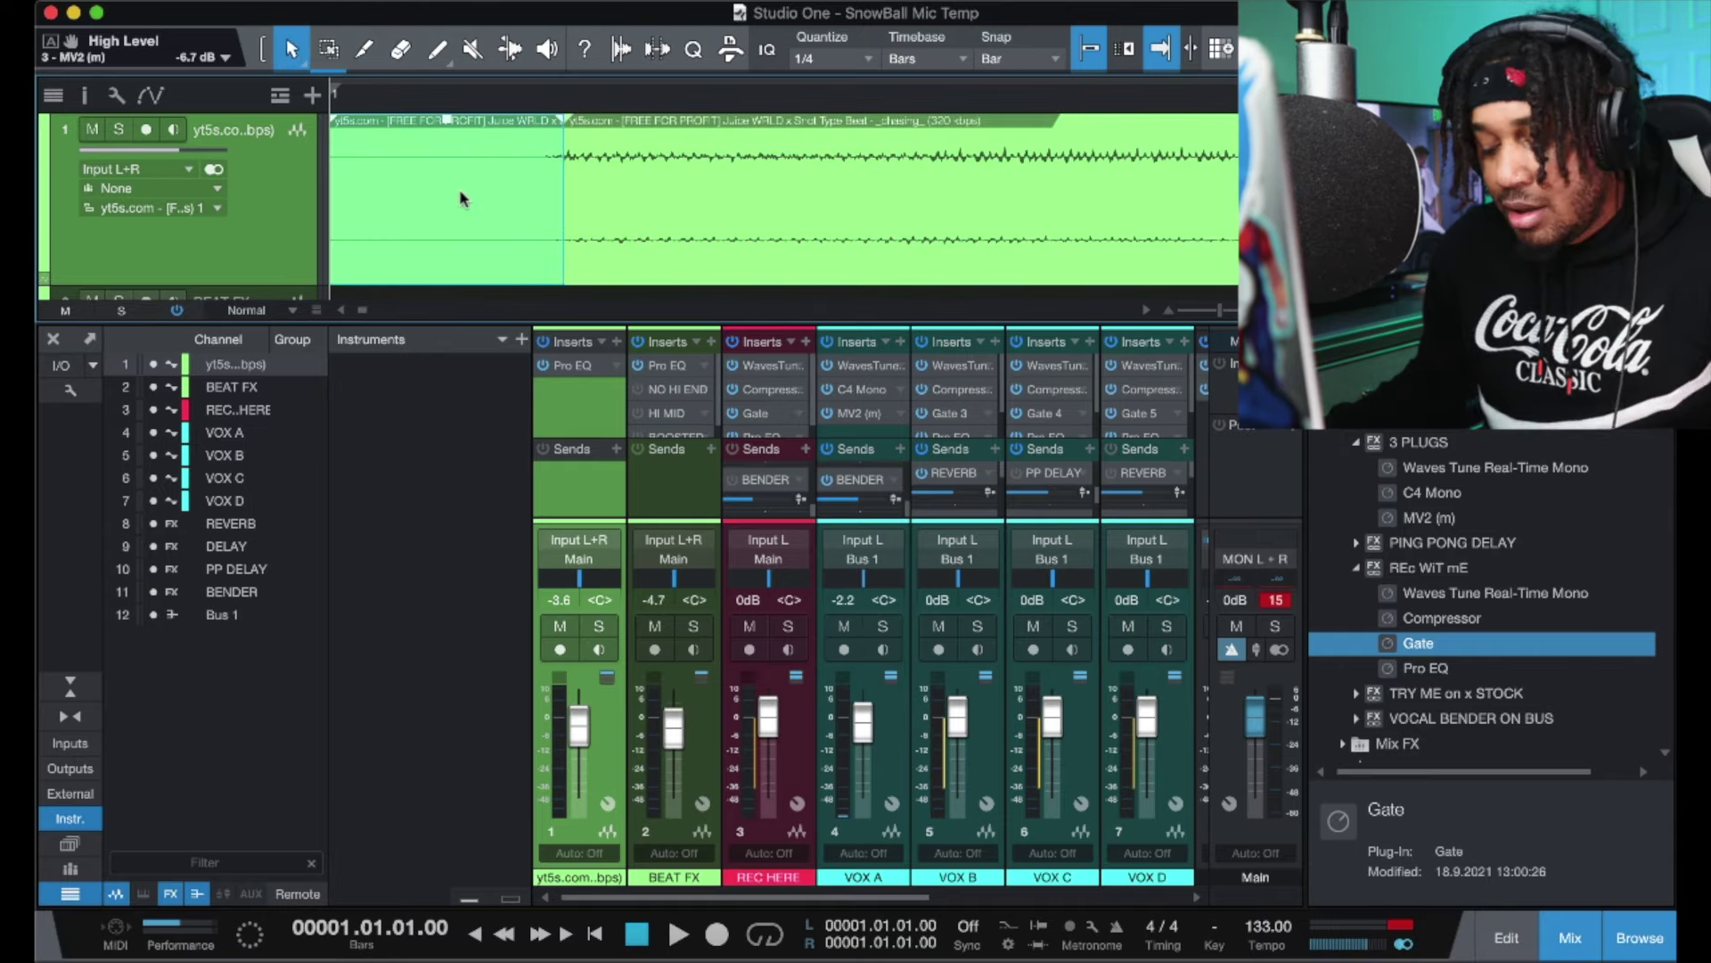
{"action": "key", "text": "Delete"}
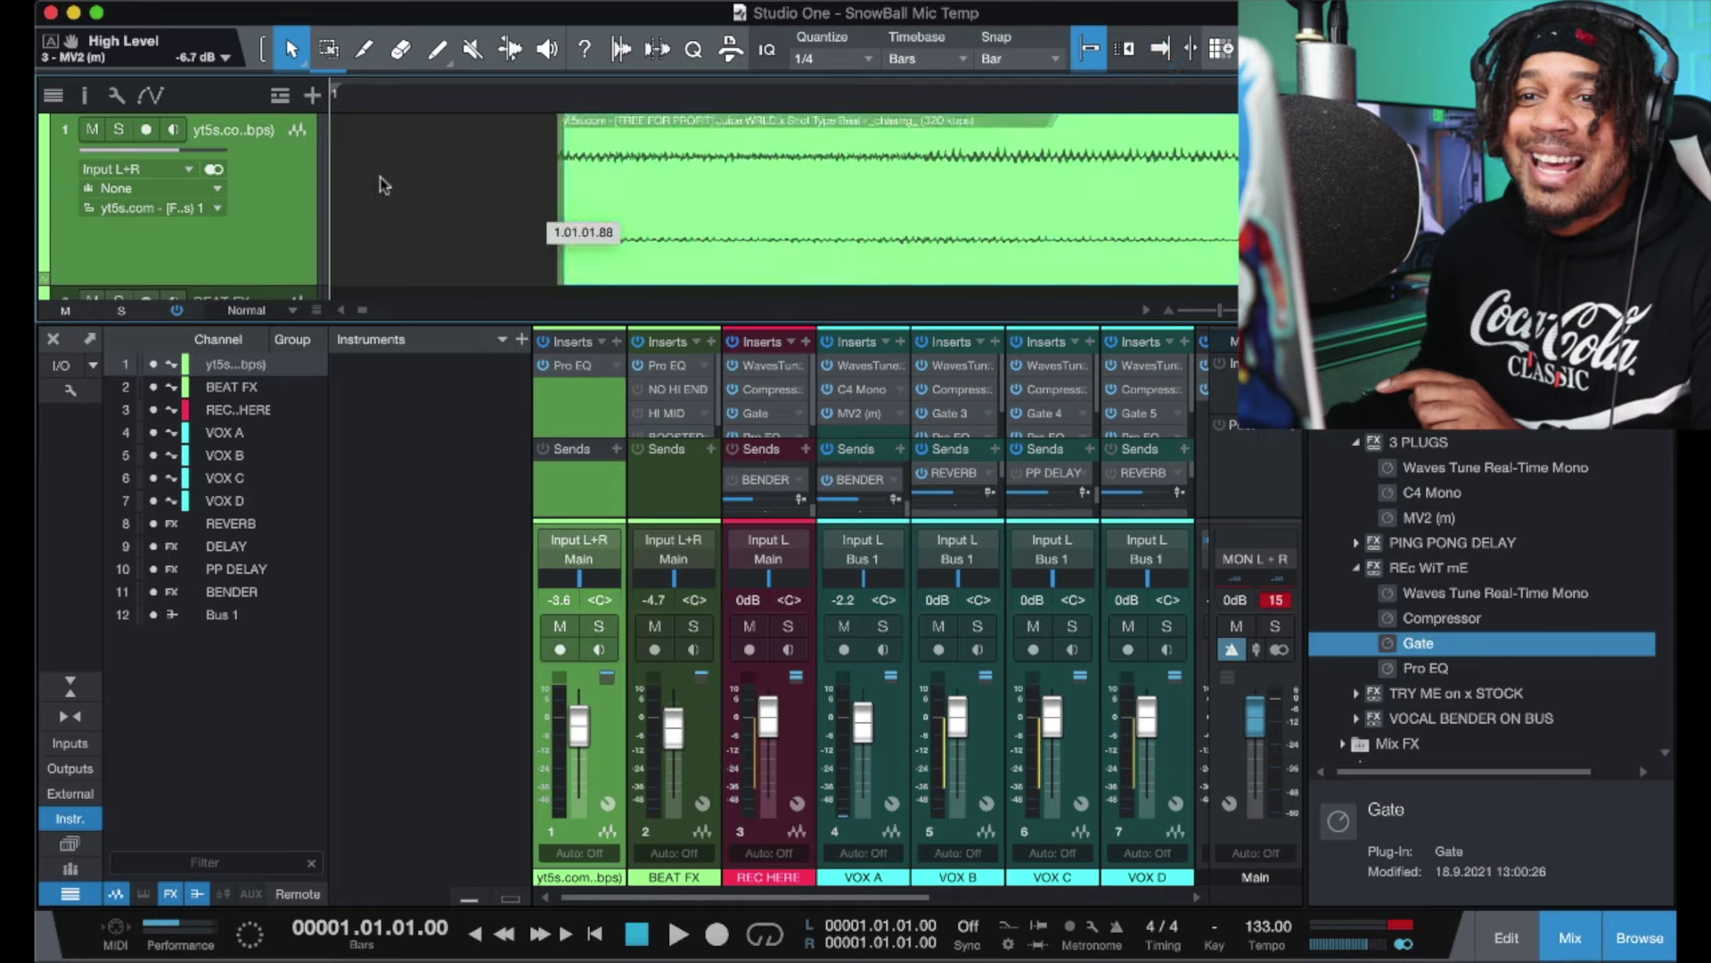
Step: Move the trimmed beat clip to the start of the timeline, and undo the trimming edits
{"action": "left_click_drag", "start_coordinate": [589, 197], "coordinate": [349, 196]}
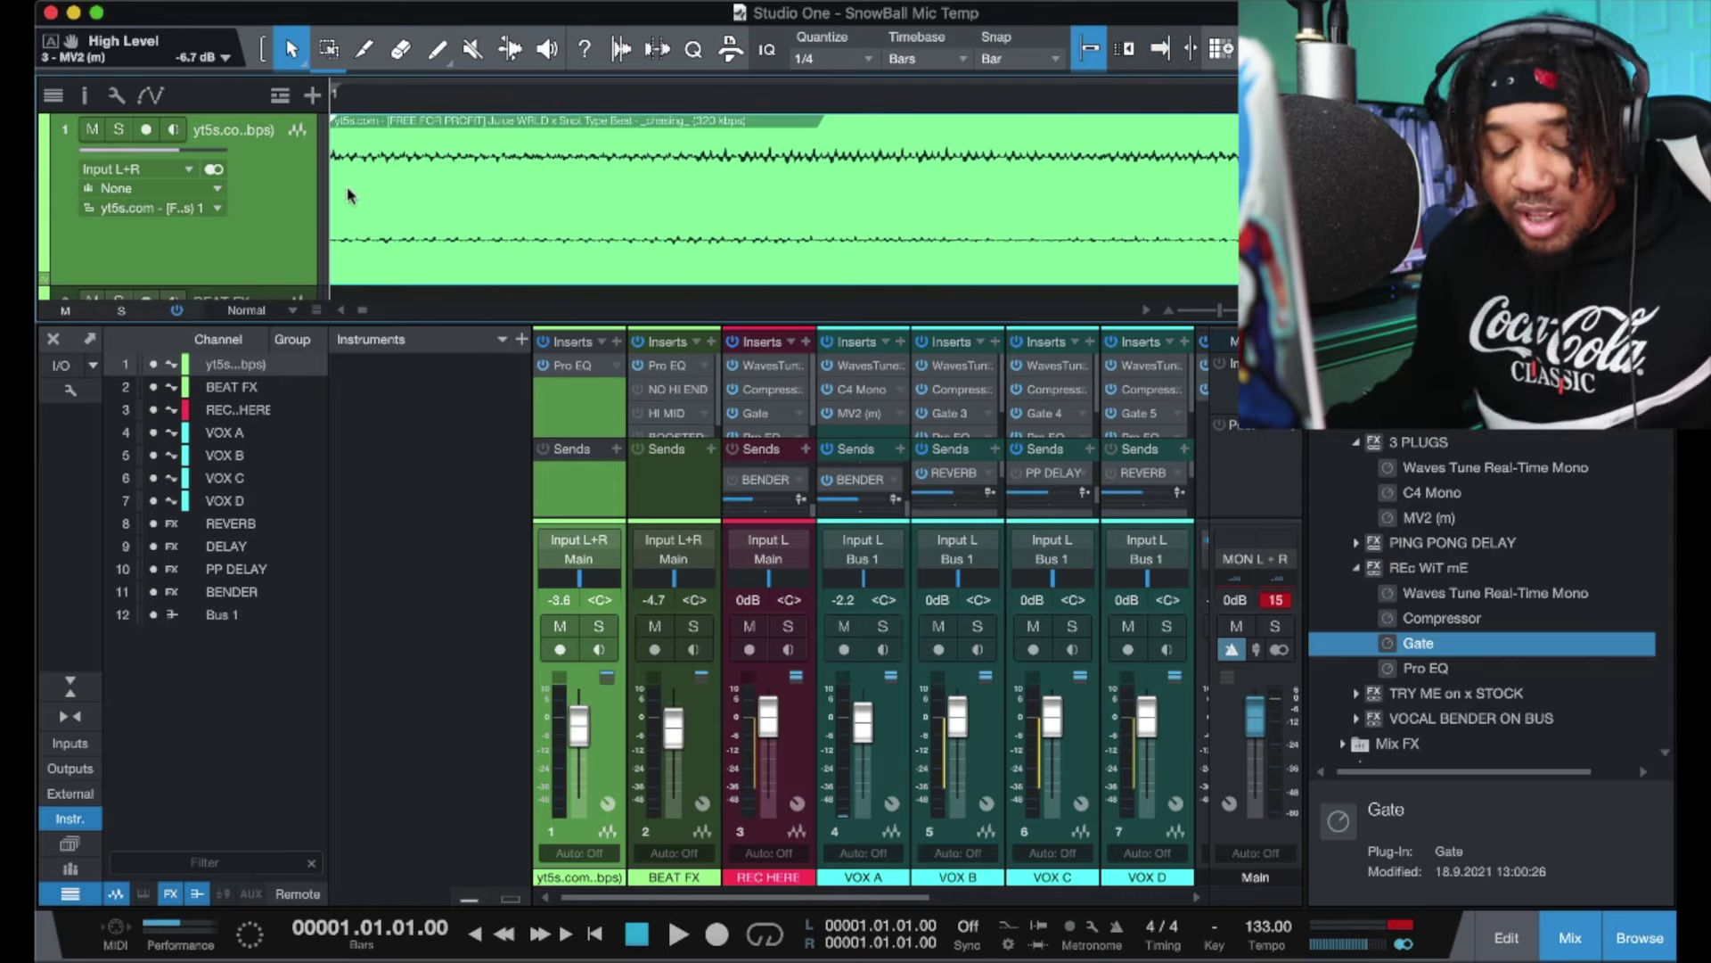
{"action": "key", "text": "super+z"}
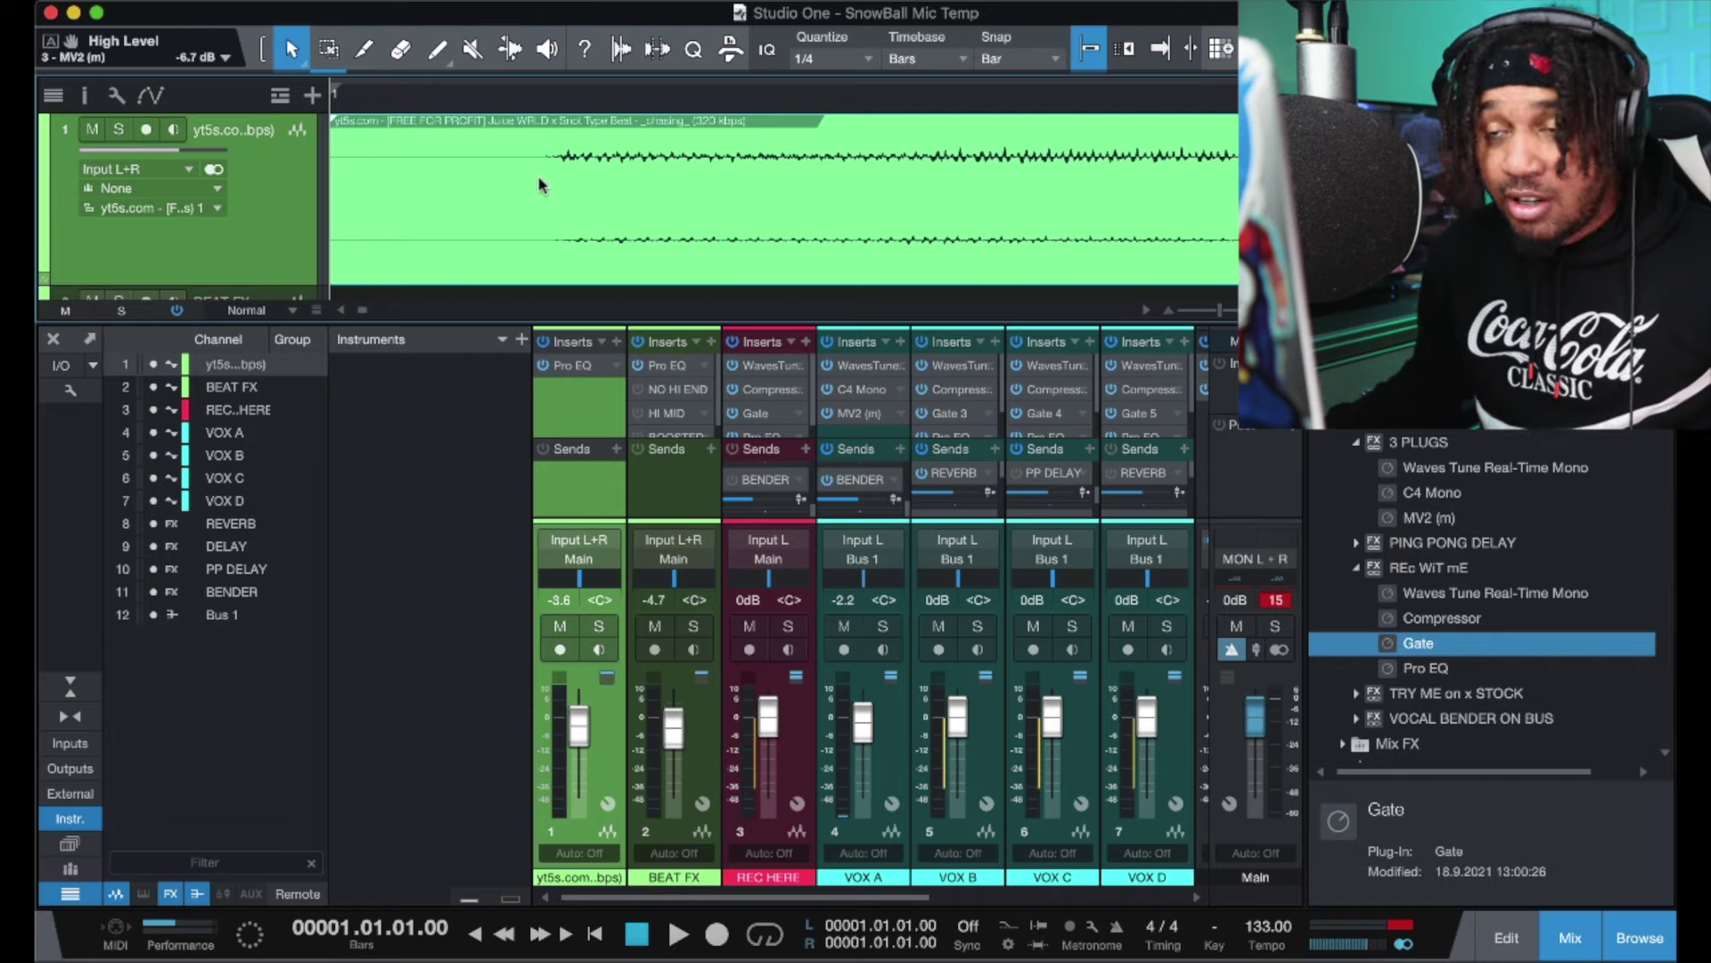
Step: Restore the beat track's height and play the song from the start to hear VOX A through the 3 PLUGS chain
{"action": "scroll", "coordinate": [630, 217], "scroll_direction": "down", "scroll_amount": 10}
{"action": "scroll", "coordinate": [489, 263], "scroll_direction": "down", "scroll_amount": 2}
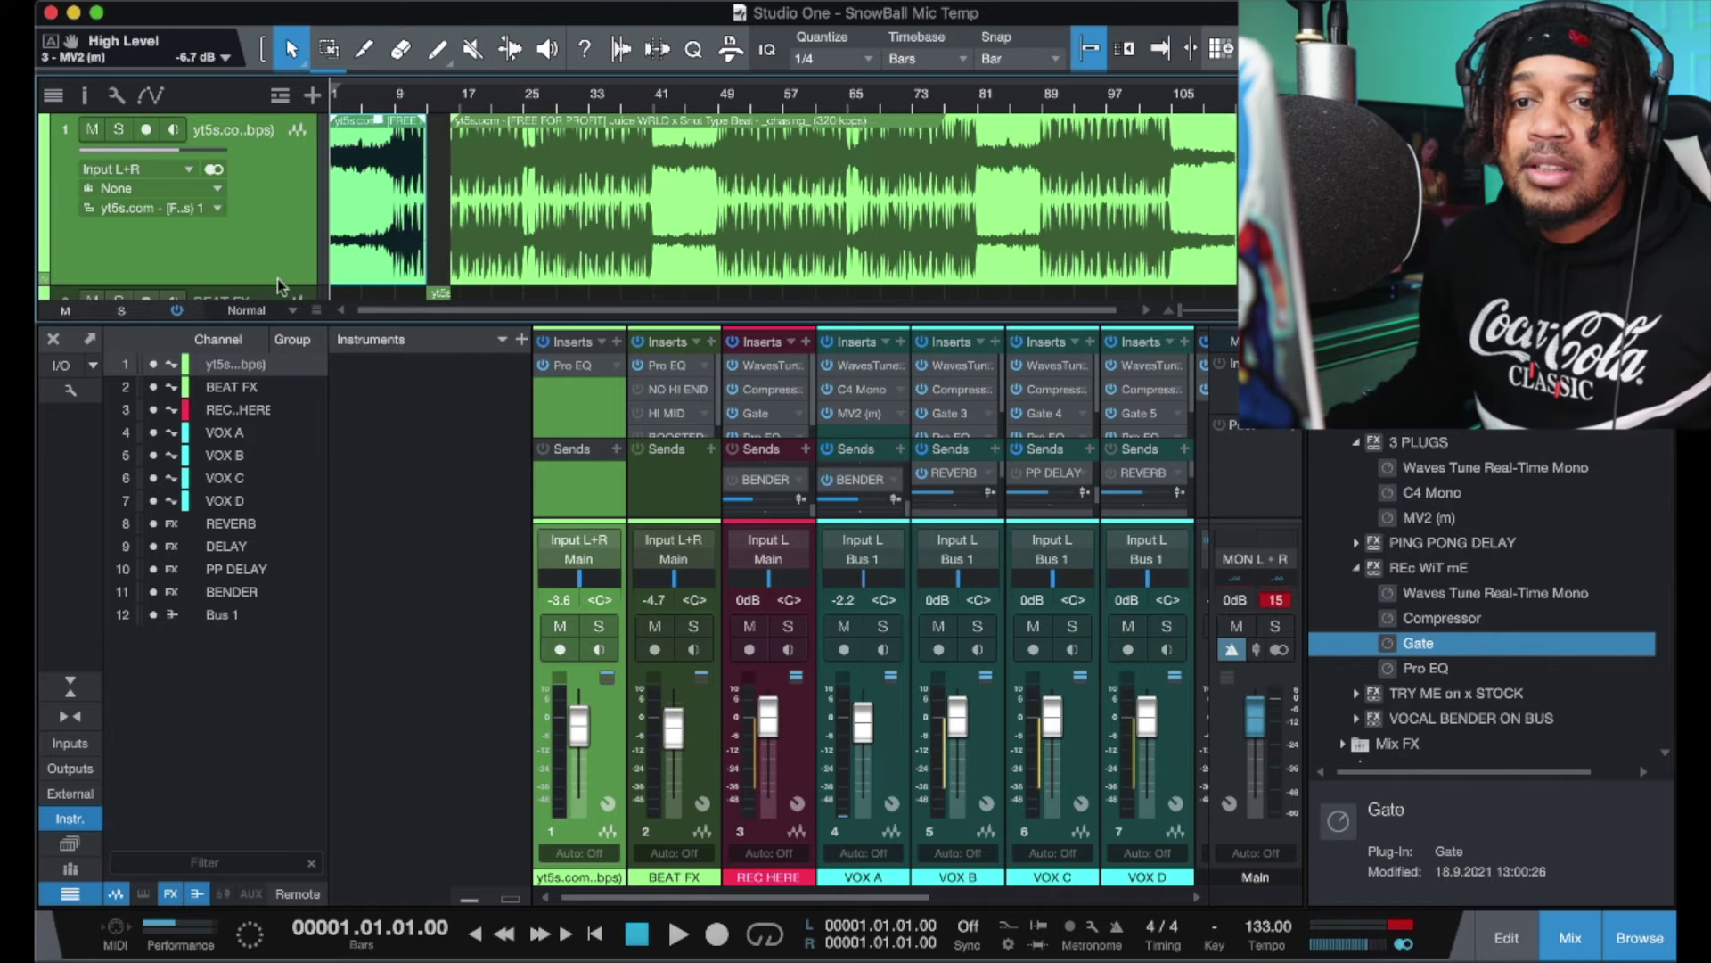
{"action": "left_click_drag", "start_coordinate": [271, 282], "coordinate": [271, 178]}
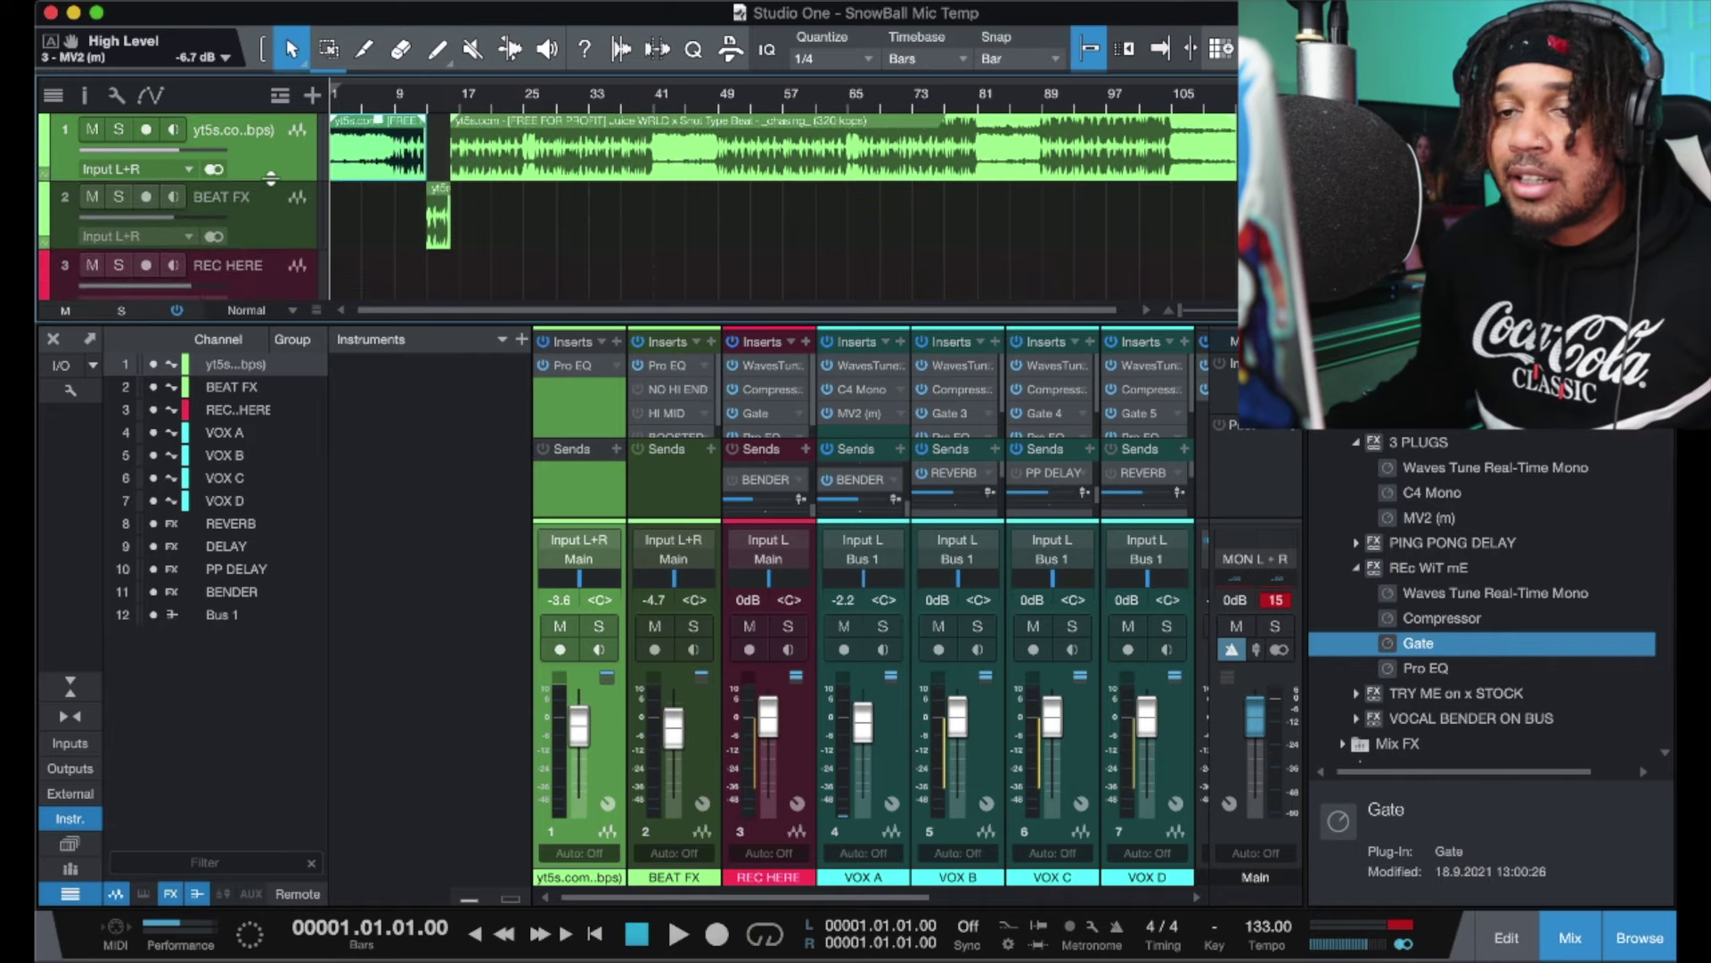
{"action": "scroll", "coordinate": [341, 189], "scroll_direction": "down", "scroll_amount": 3}
{"action": "scroll", "coordinate": [438, 214], "scroll_direction": "up", "scroll_amount": 6}
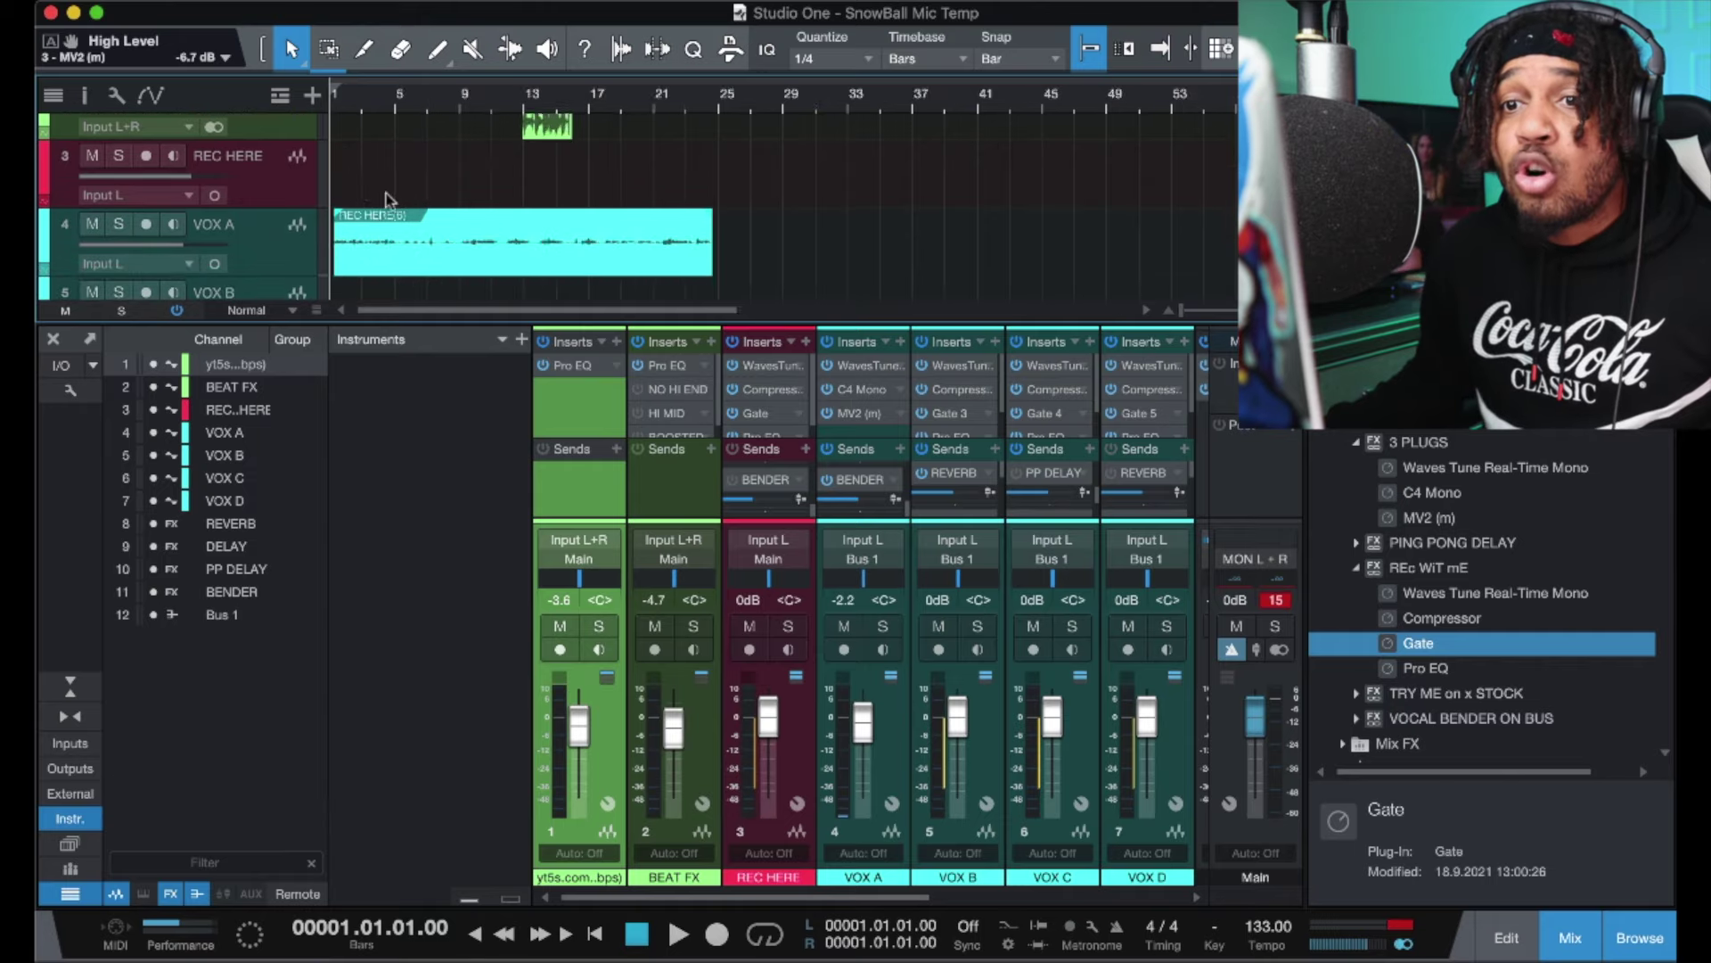
{"action": "scroll", "coordinate": [445, 214], "scroll_direction": "up", "scroll_amount": 3}
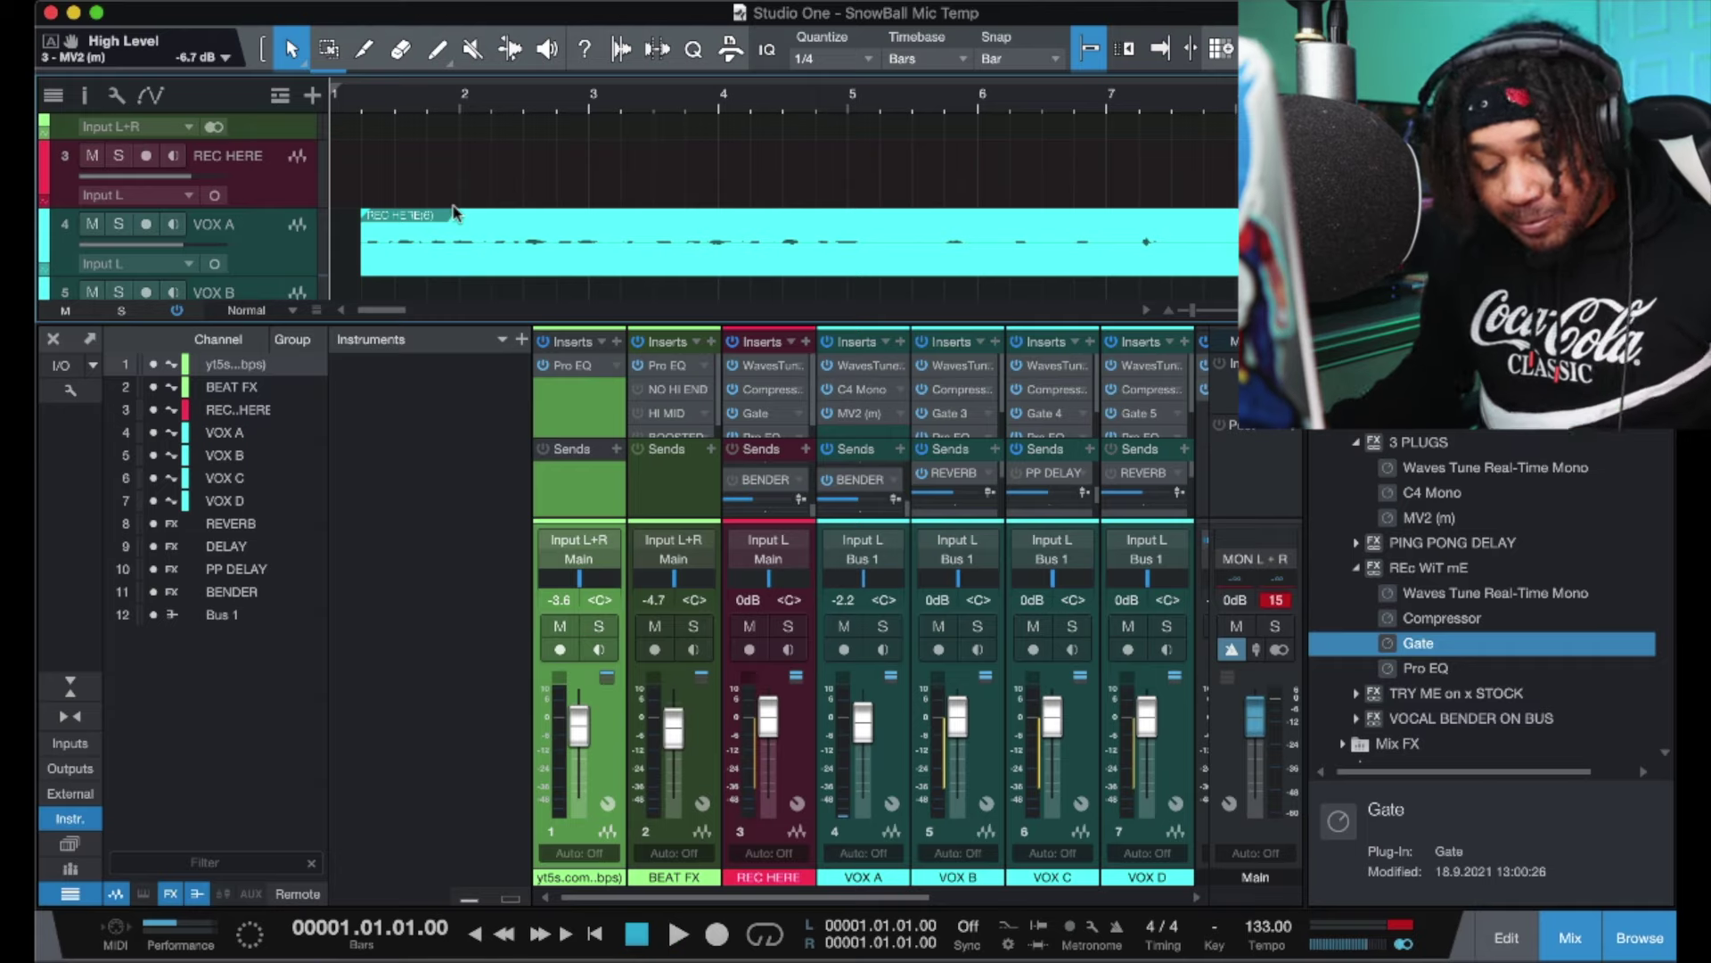
{"action": "key", "text": "space"}
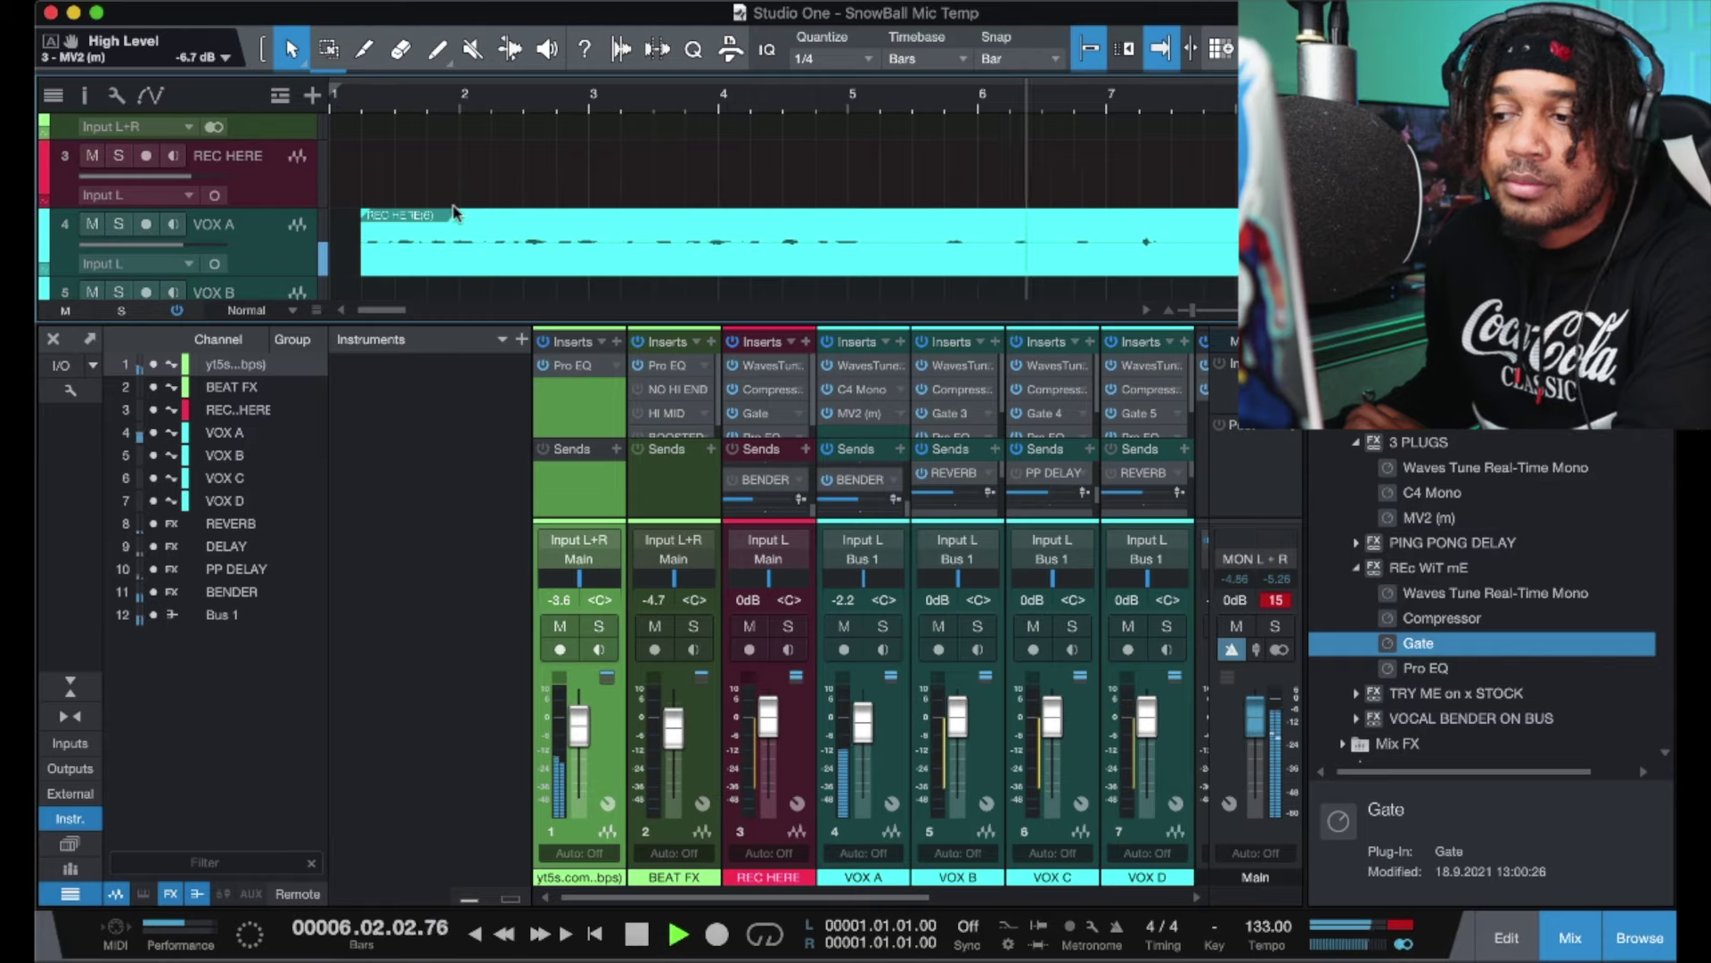
{"action": "scroll", "coordinate": [624, 218], "scroll_direction": "right", "scroll_amount": 3}
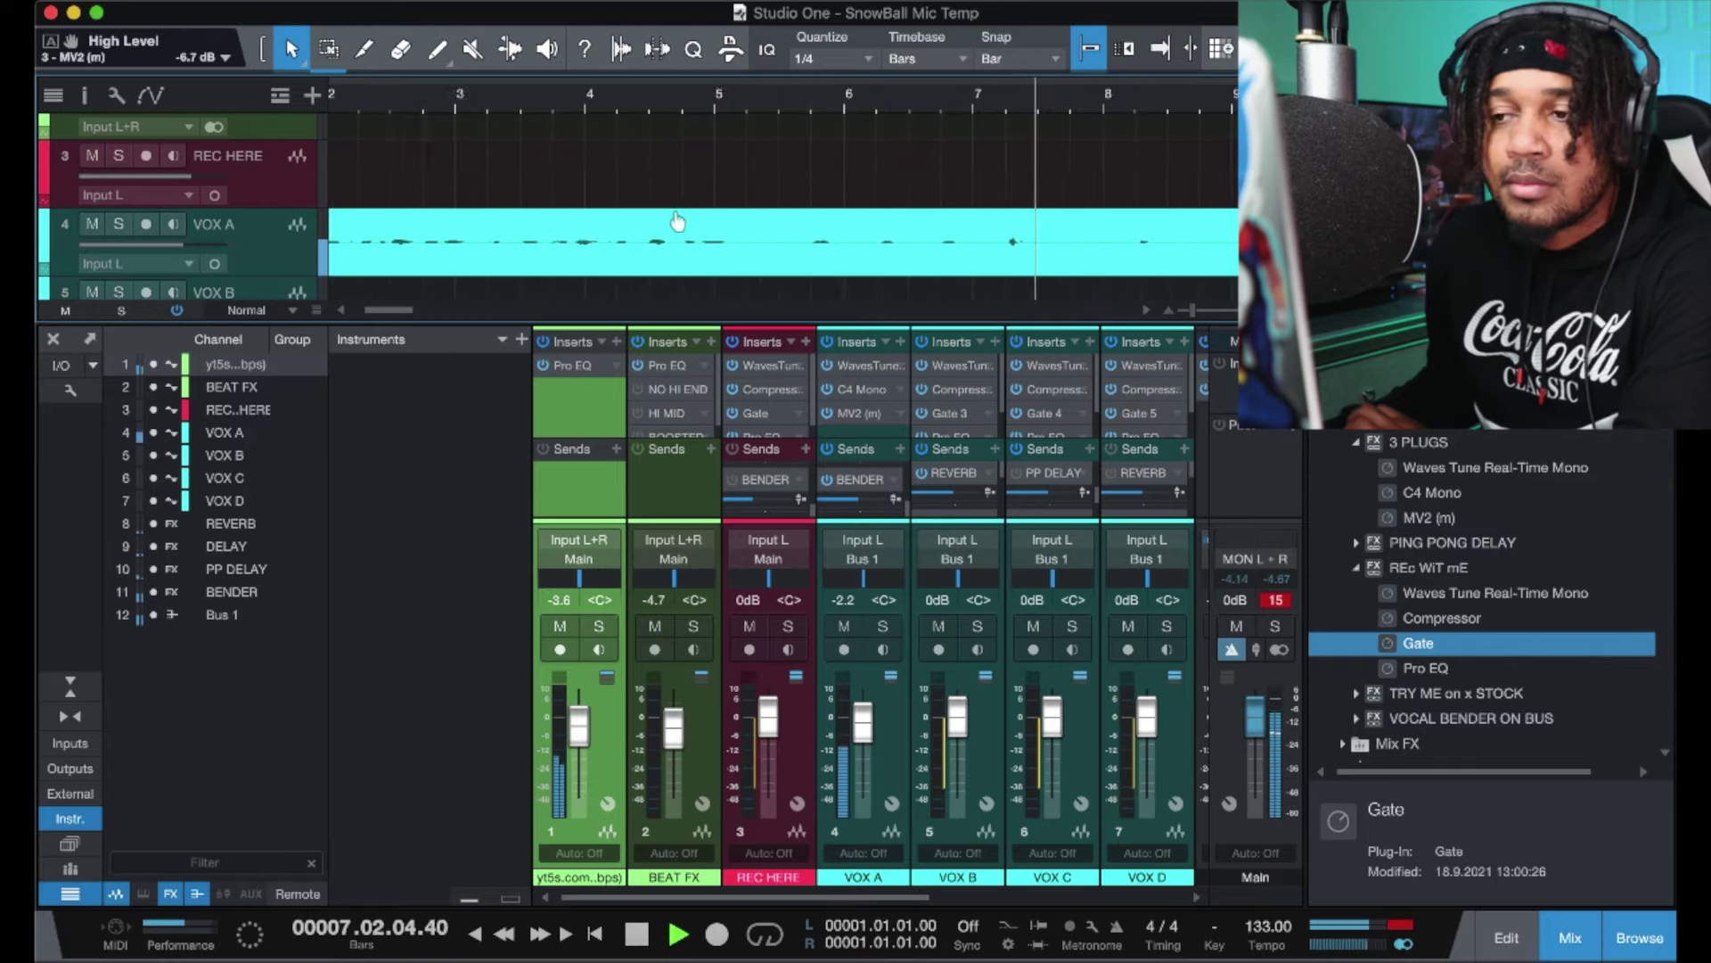
{"action": "scroll", "coordinate": [673, 220], "scroll_direction": "right", "scroll_amount": 1}
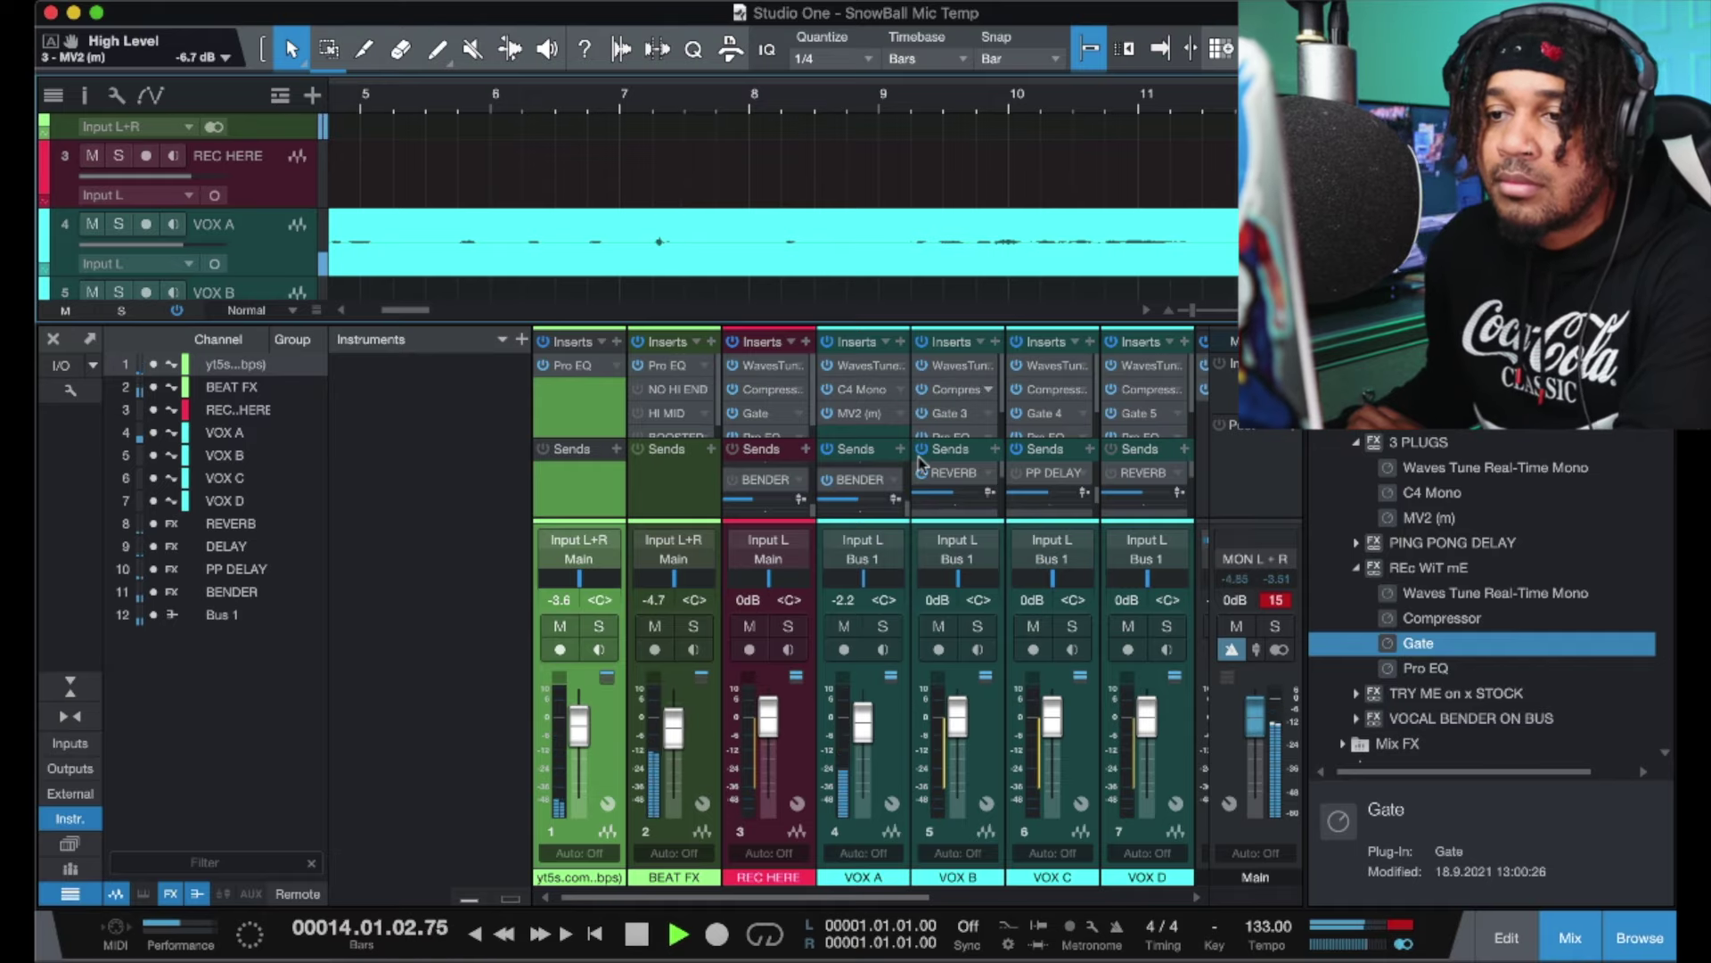
Step: Set VOX A's BENDER send level to -13.5 dB, stop playback and load the REc WiT mE FX chain onto its inserts
{"action": "left_click_drag", "start_coordinate": [863, 506], "coordinate": [847, 506]}
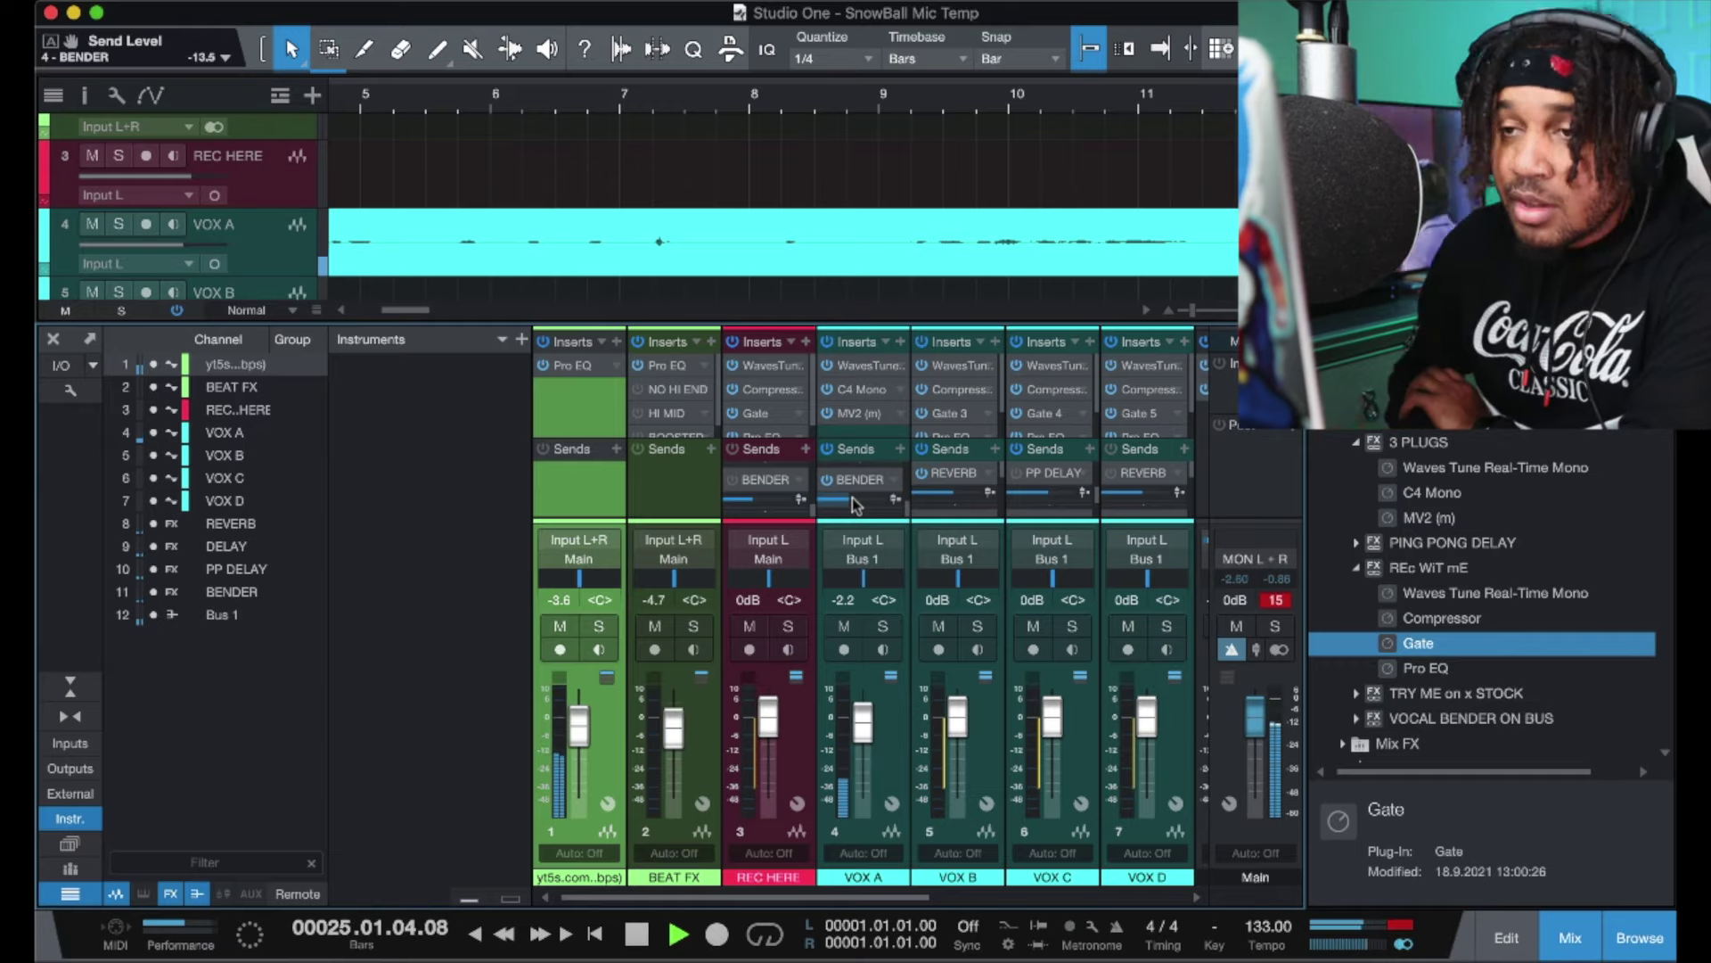
{"action": "key", "text": "space"}
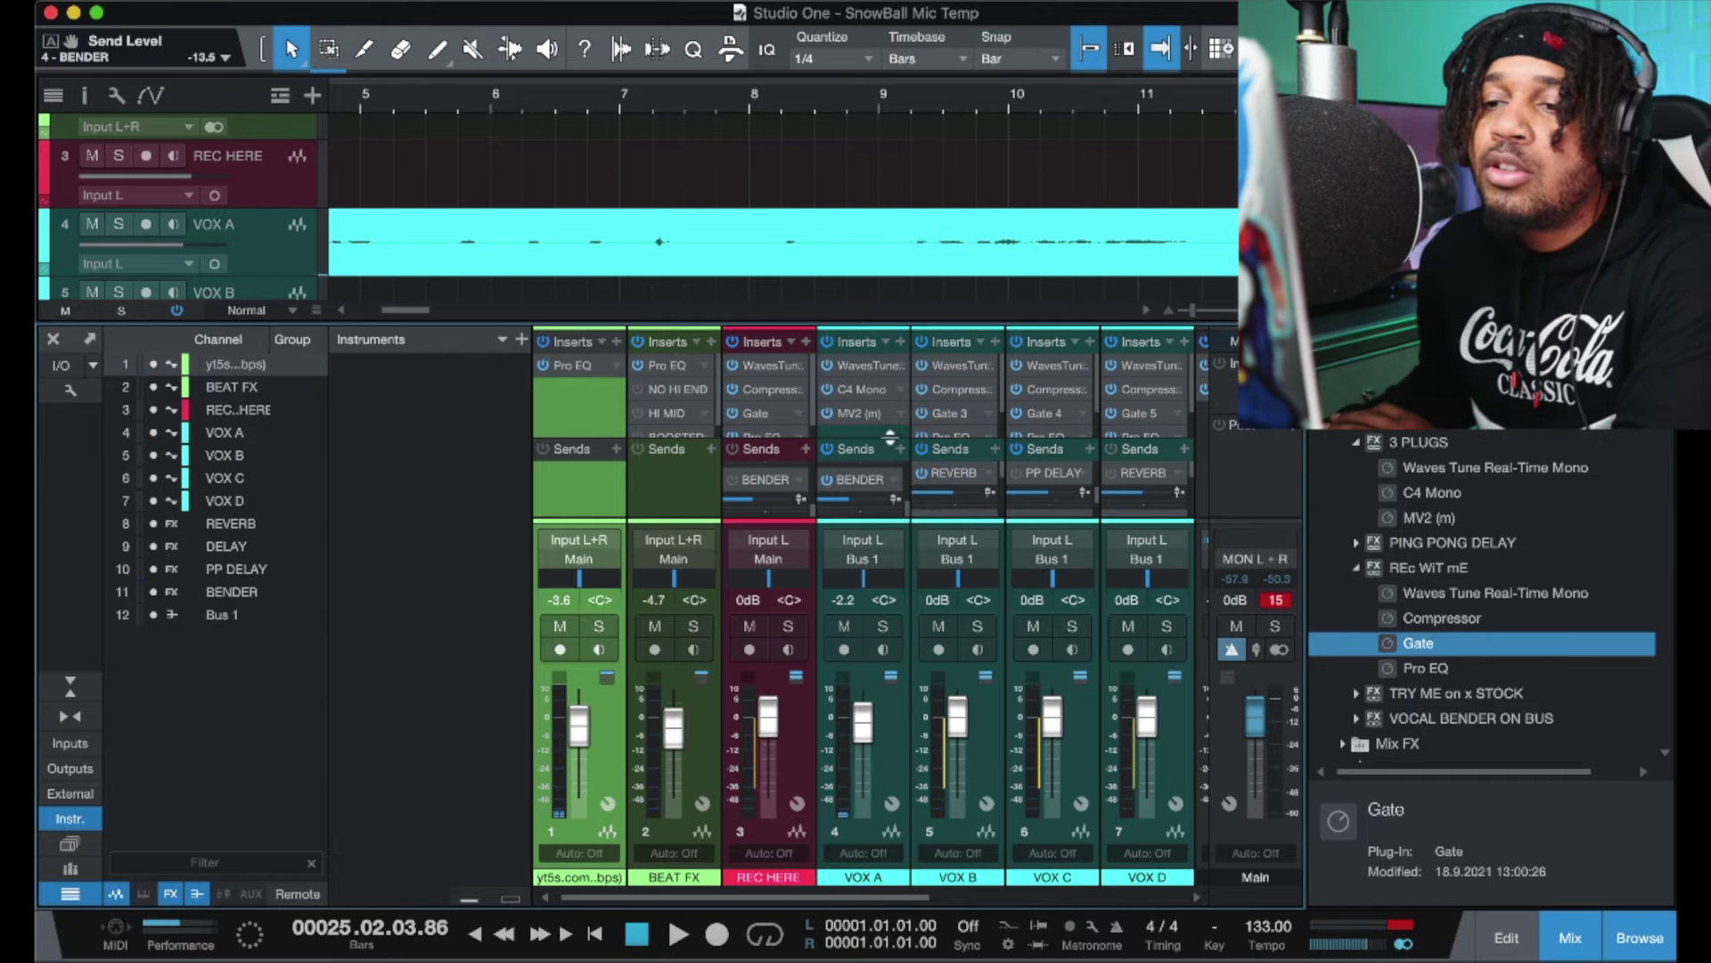
{"action": "left_click", "coordinate": [886, 344]}
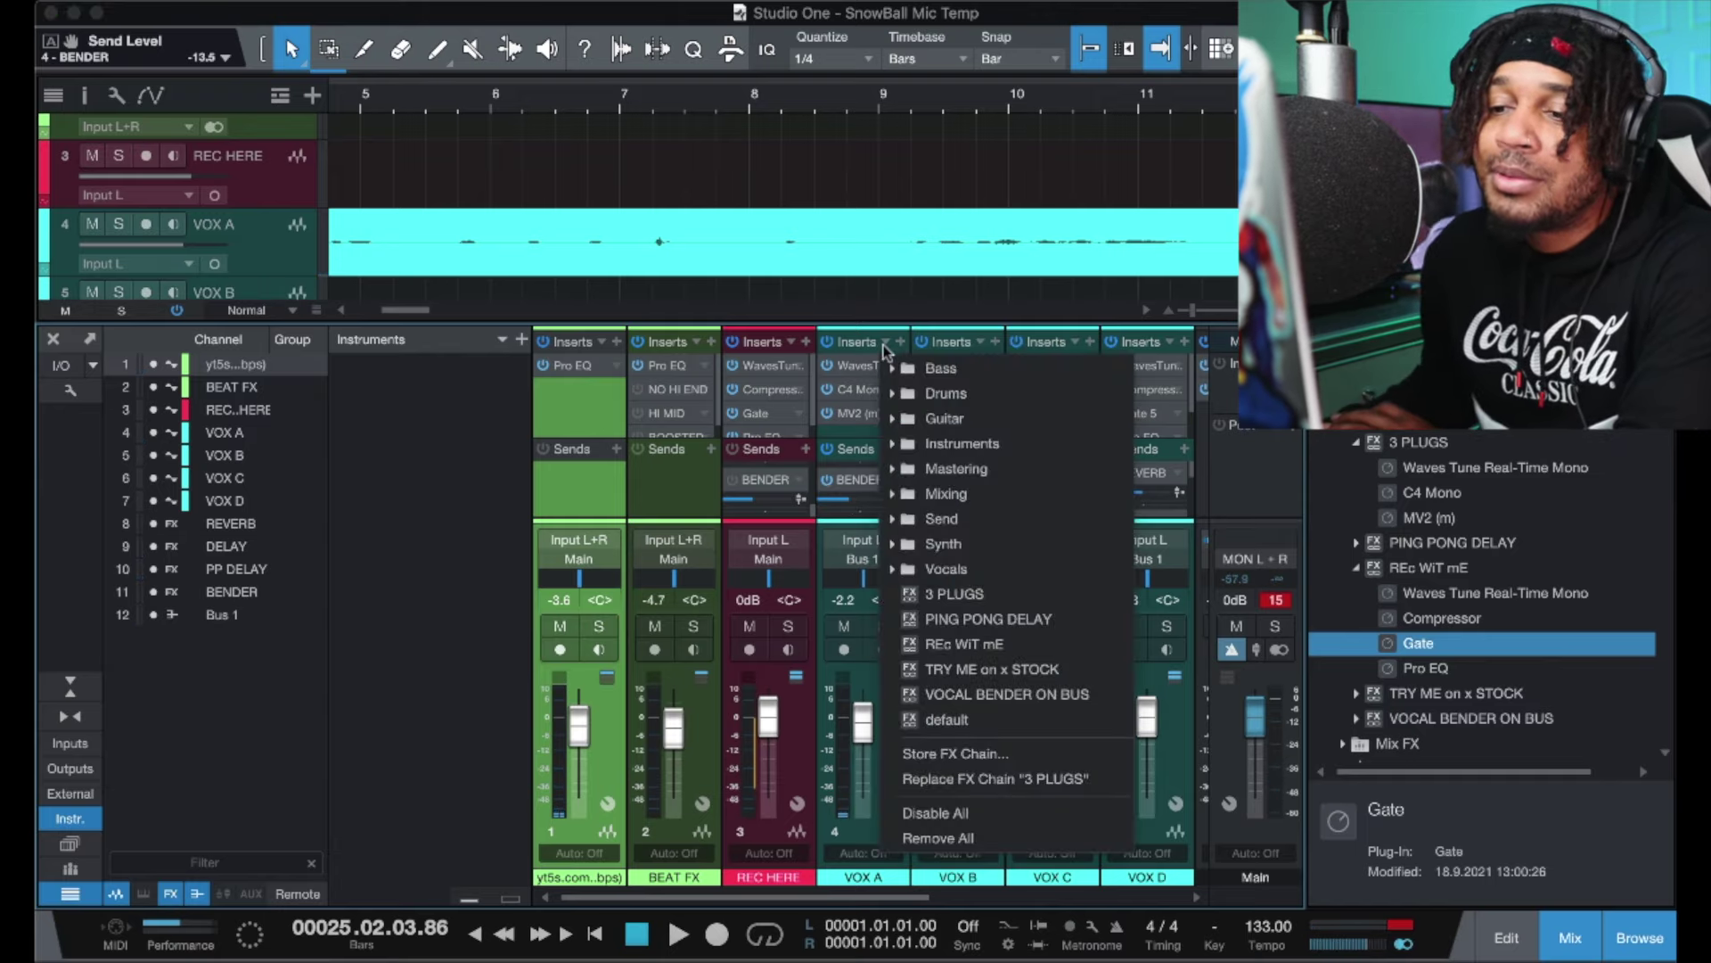
{"action": "left_click", "coordinate": [943, 653]}
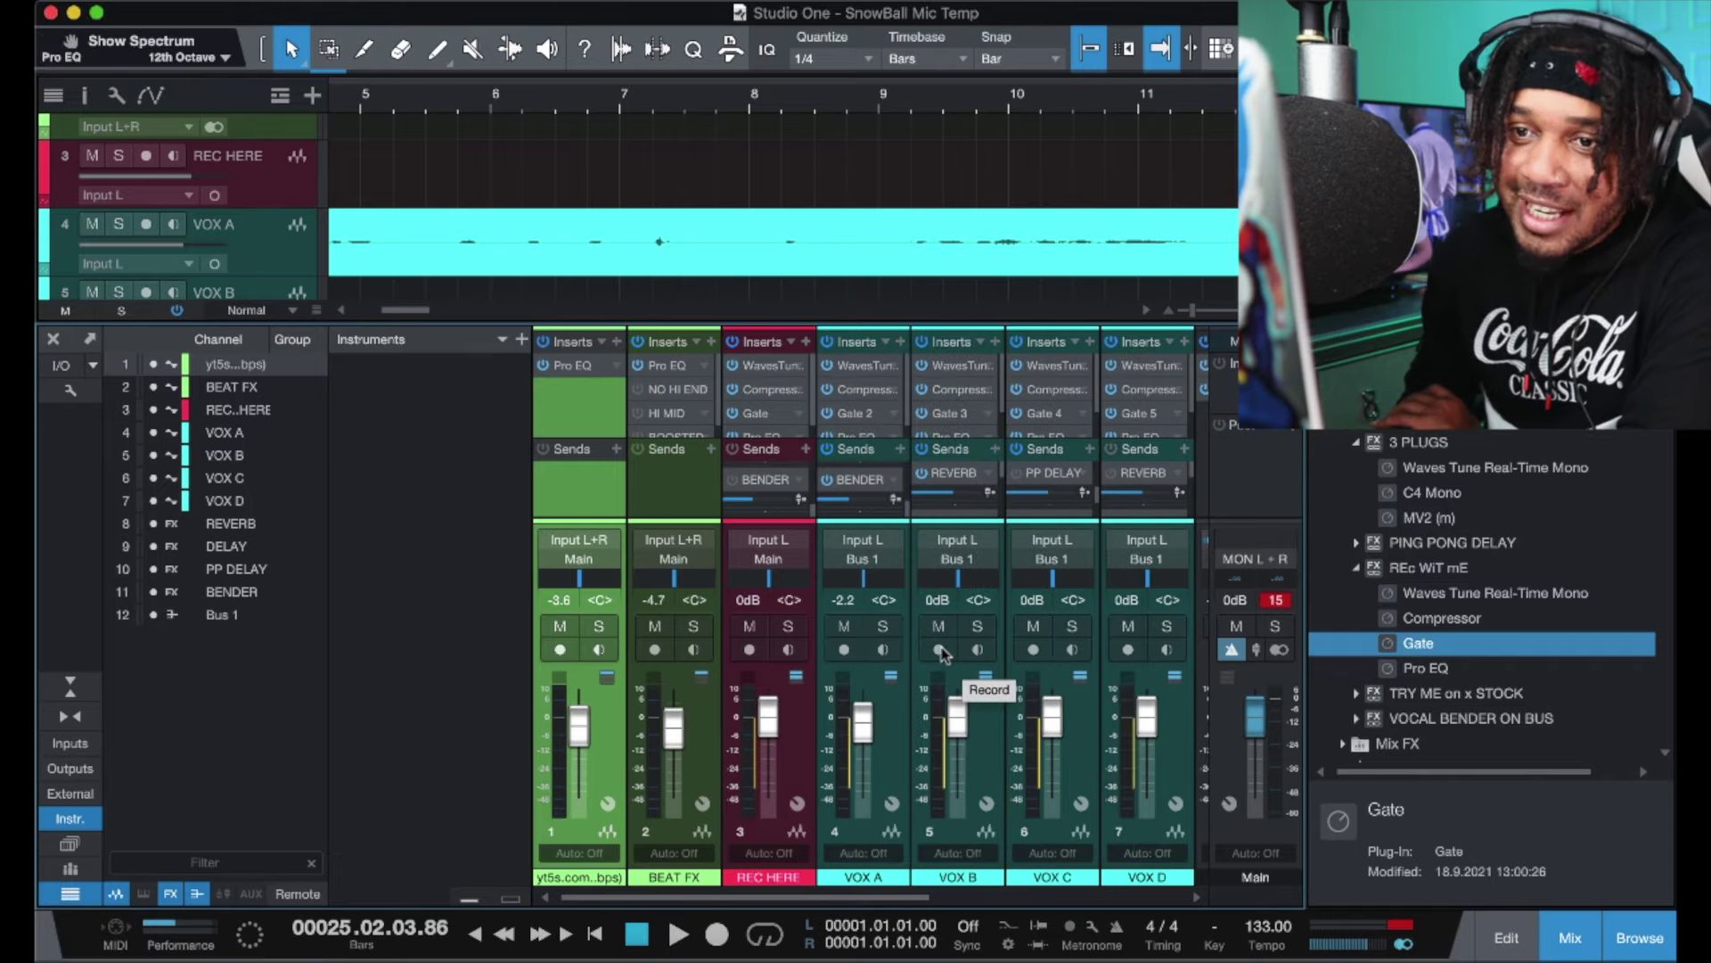
Step: Play the song from the start and raise VOX A's volume to +2.0 dB
{"action": "key", "text": "Home"}
{"action": "key", "text": "space"}
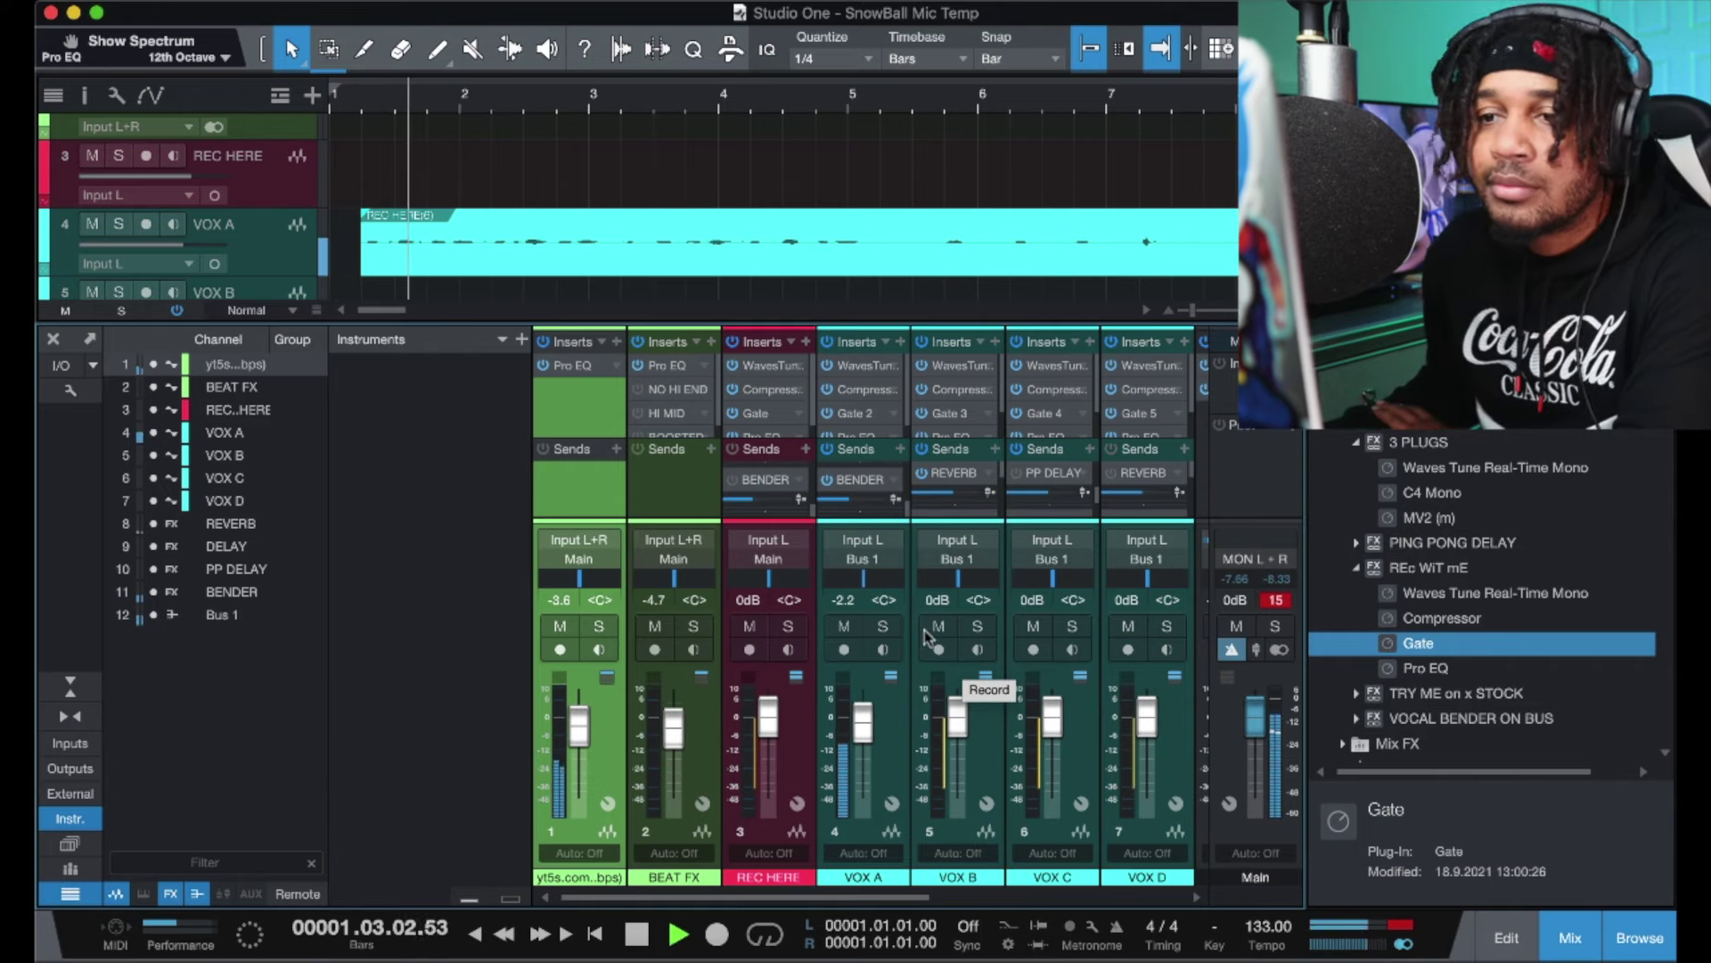
{"action": "left_click_drag", "start_coordinate": [867, 727], "coordinate": [862, 724]}
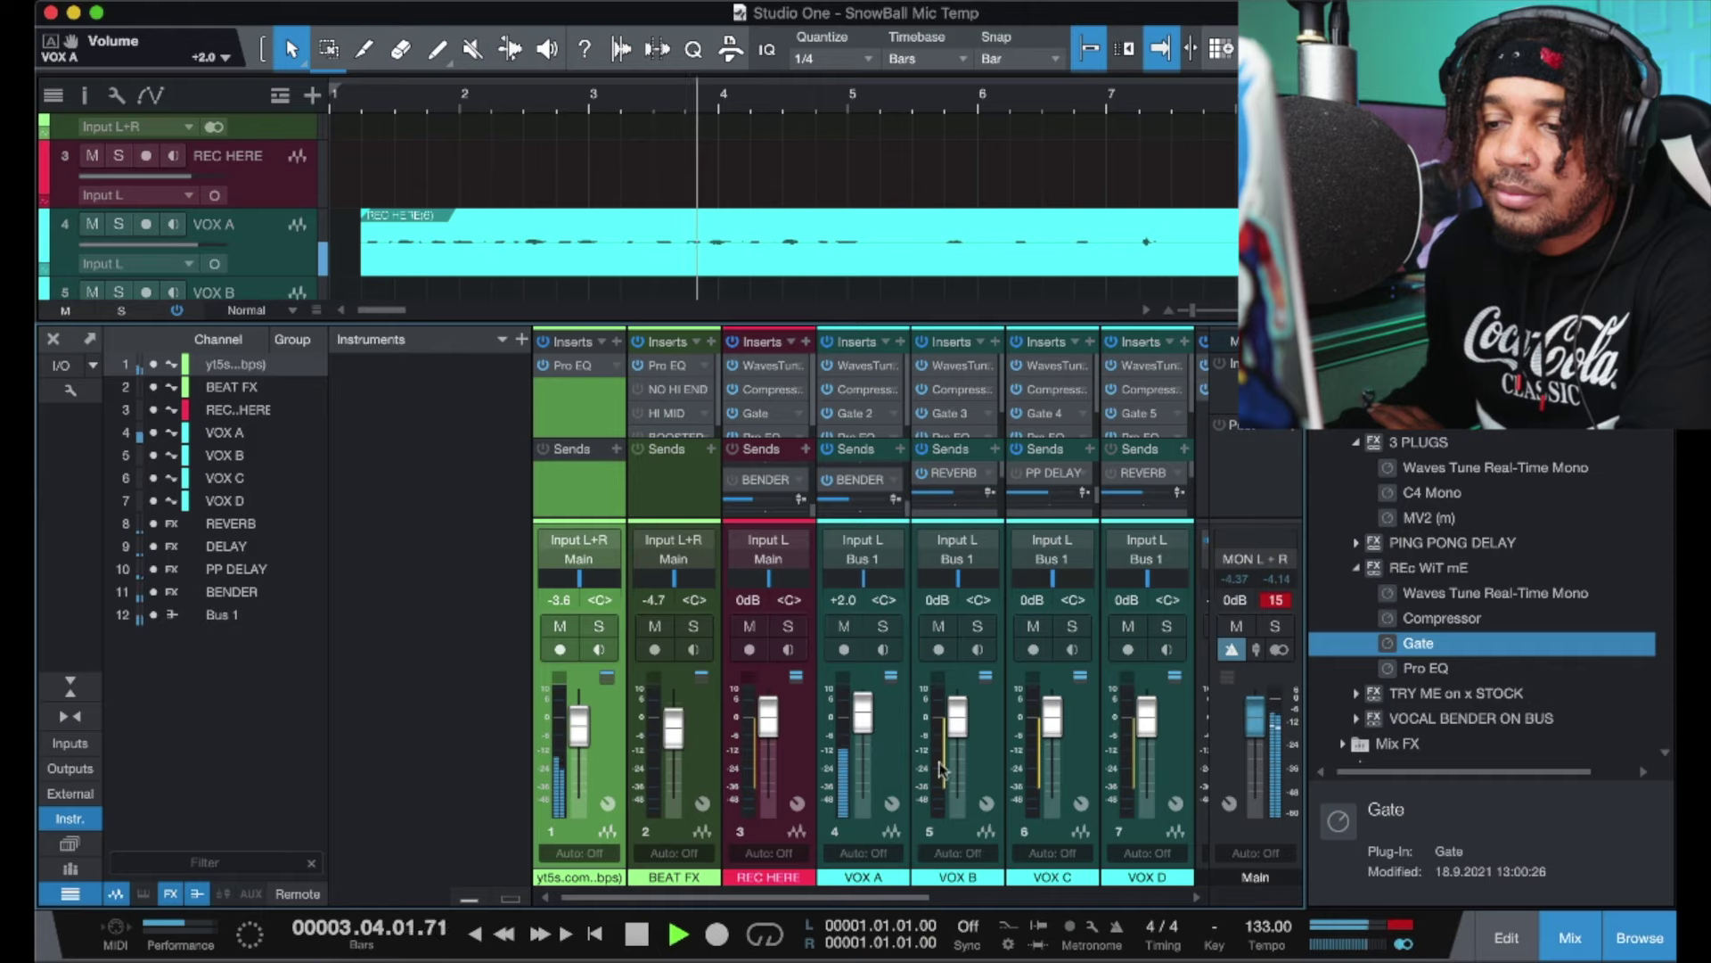
Step: In the CLA Vocals plug-in on Bus 1, raise Compress and set Treble to 2.2, and close its window
{"action": "scroll", "coordinate": [1098, 469], "scroll_direction": "right", "scroll_amount": 5}
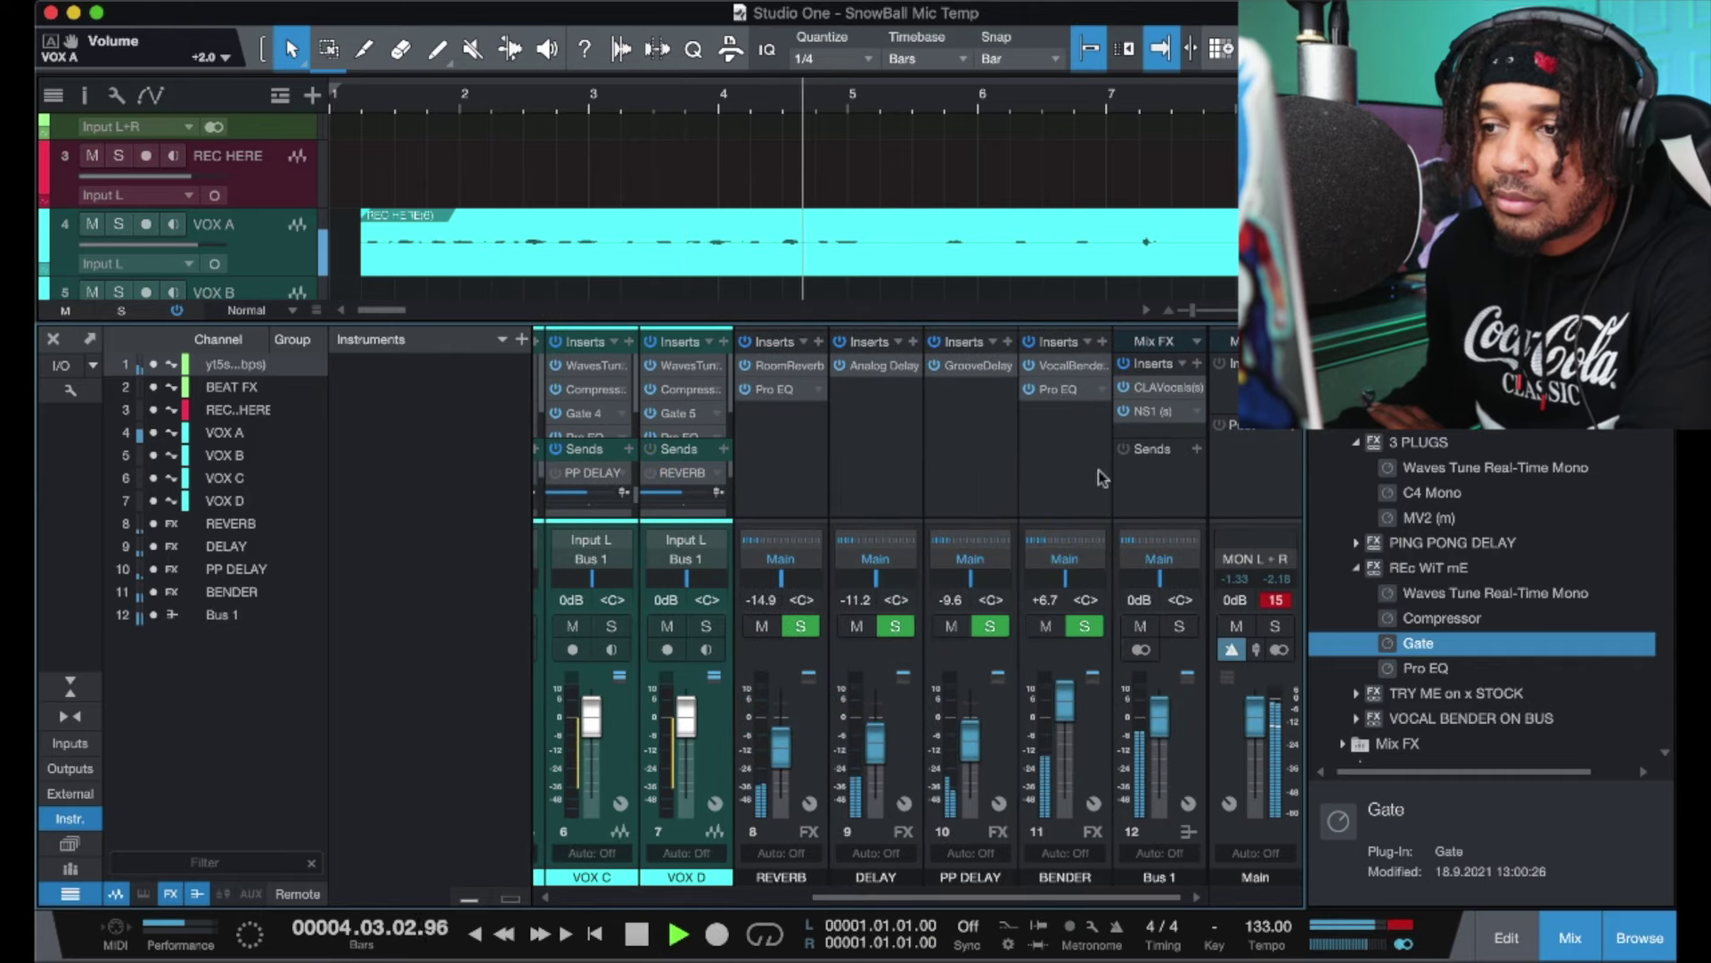
{"action": "left_click", "coordinate": [1157, 388]}
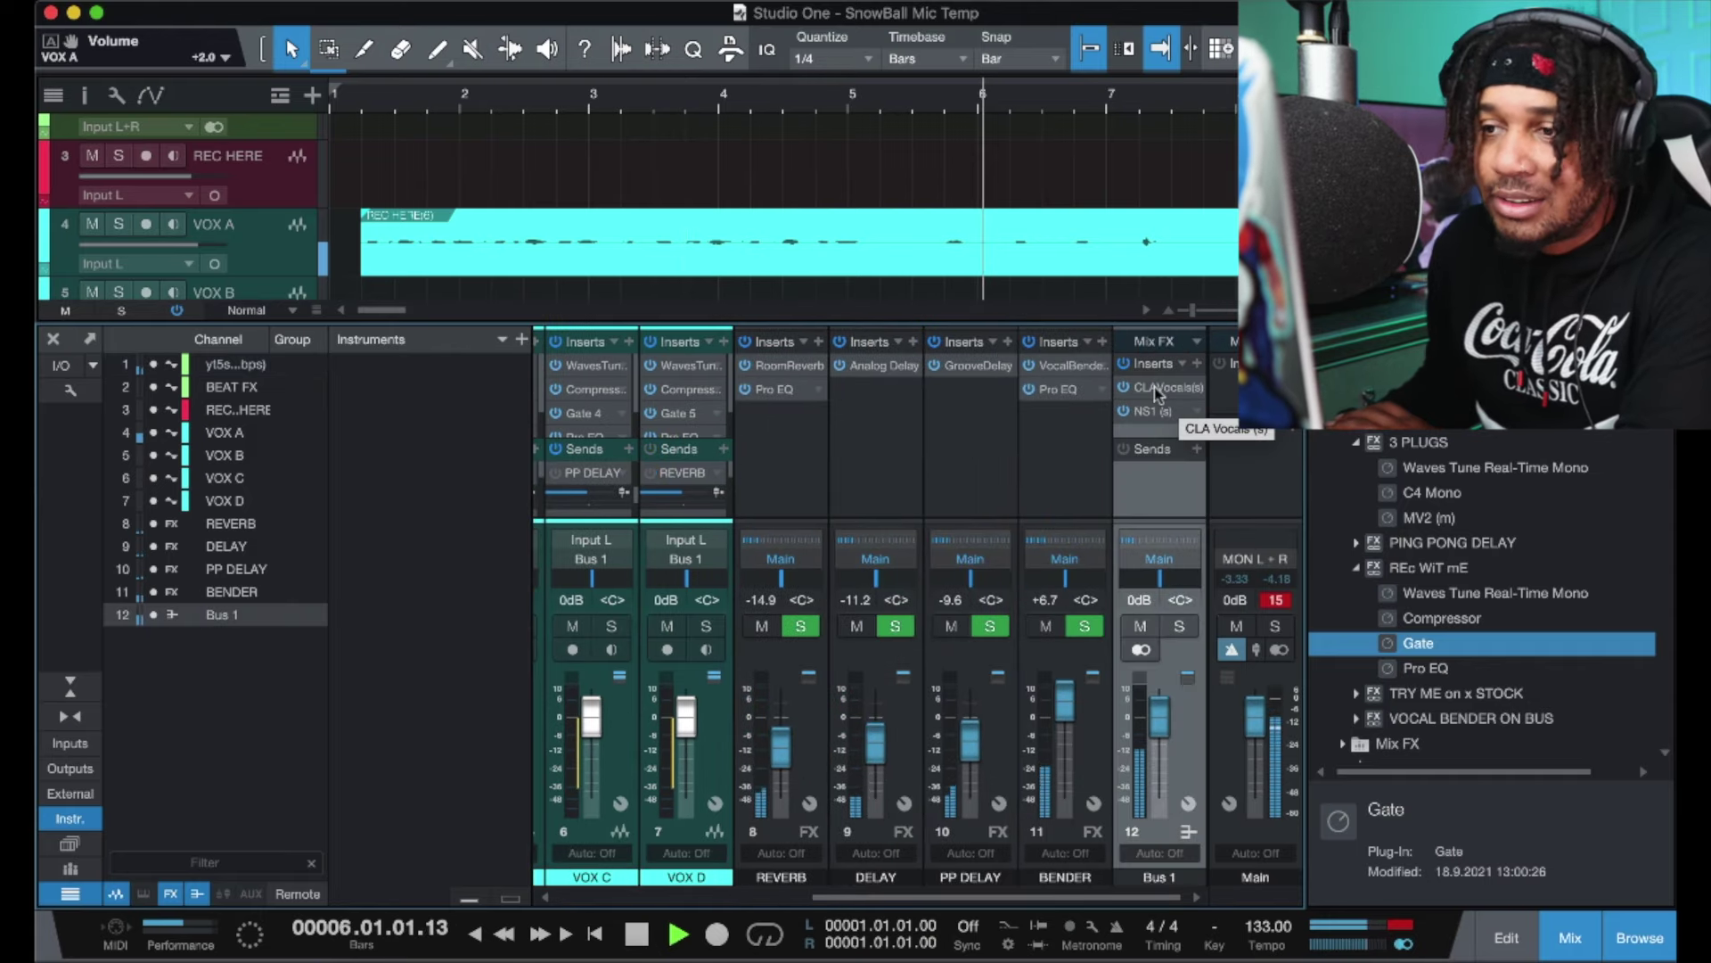
{"action": "double_click", "coordinate": [1153, 387]}
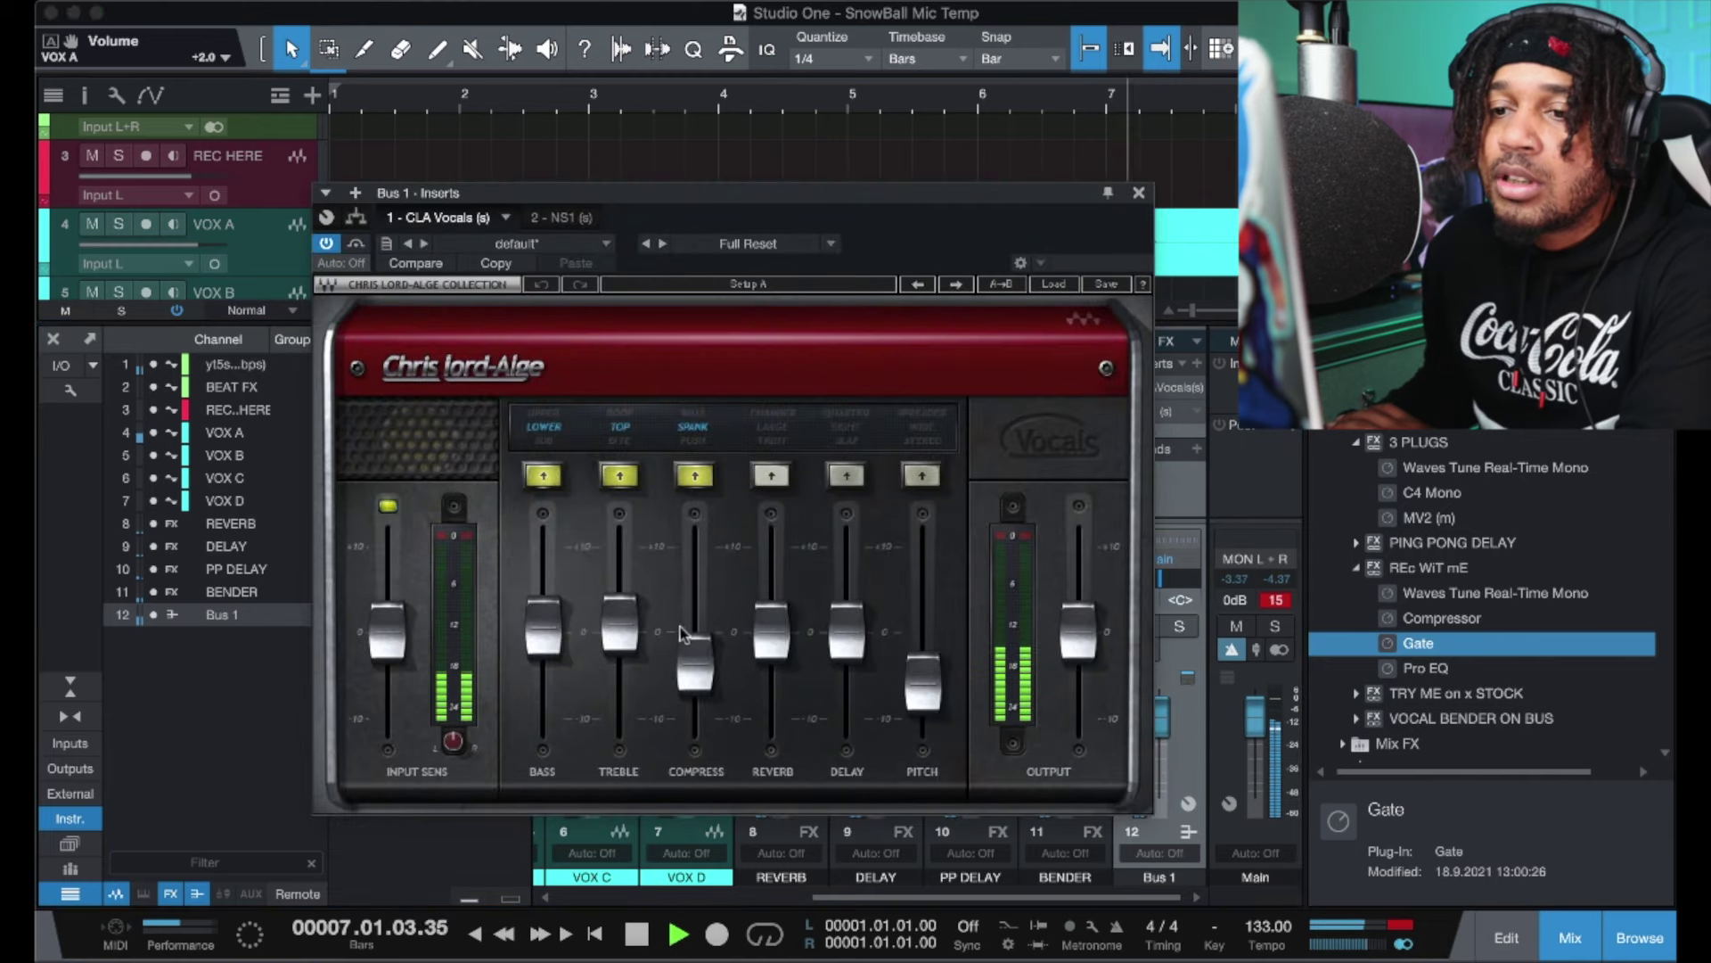
{"action": "mouse_move", "coordinate": [695, 664]}
{"action": "left_mouse_down"}
{"action": "mouse_move", "coordinate": [696, 588]}
{"action": "mouse_move", "coordinate": [696, 613]}
{"action": "mouse_move", "coordinate": [619, 624]}
{"action": "mouse_move", "coordinate": [619, 602]}
{"action": "mouse_move", "coordinate": [692, 635]}
{"action": "left_mouse_up"}
{"action": "left_click", "coordinate": [620, 611]}
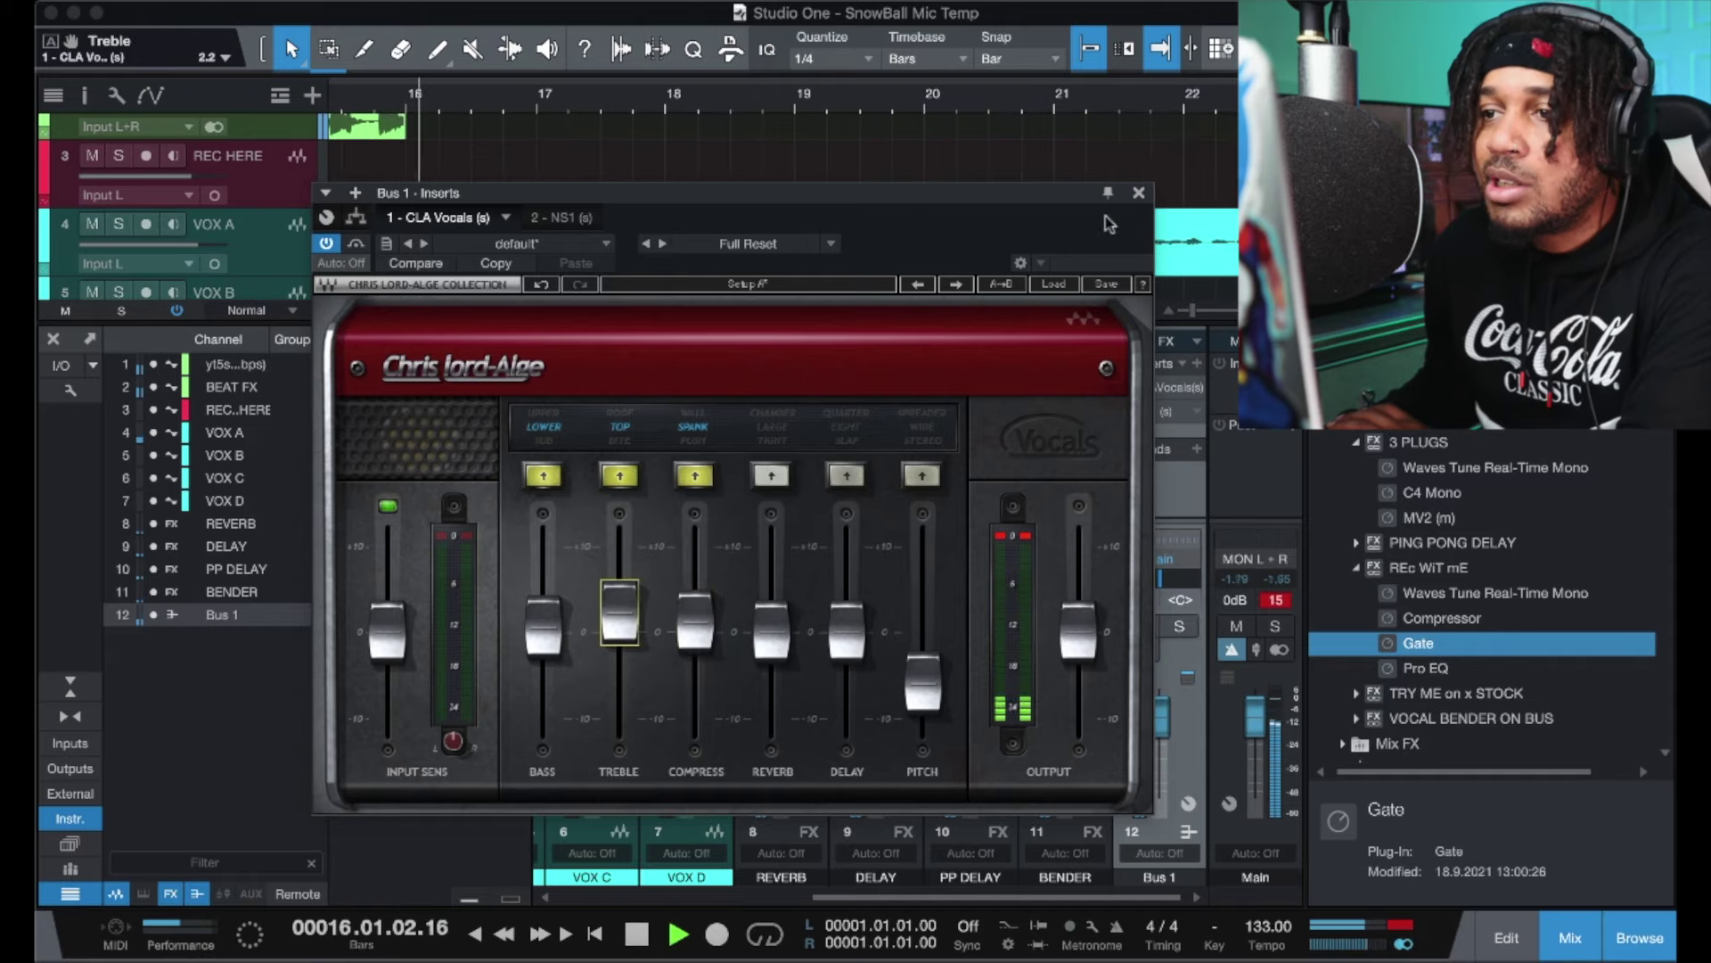
{"action": "left_click", "coordinate": [1139, 194]}
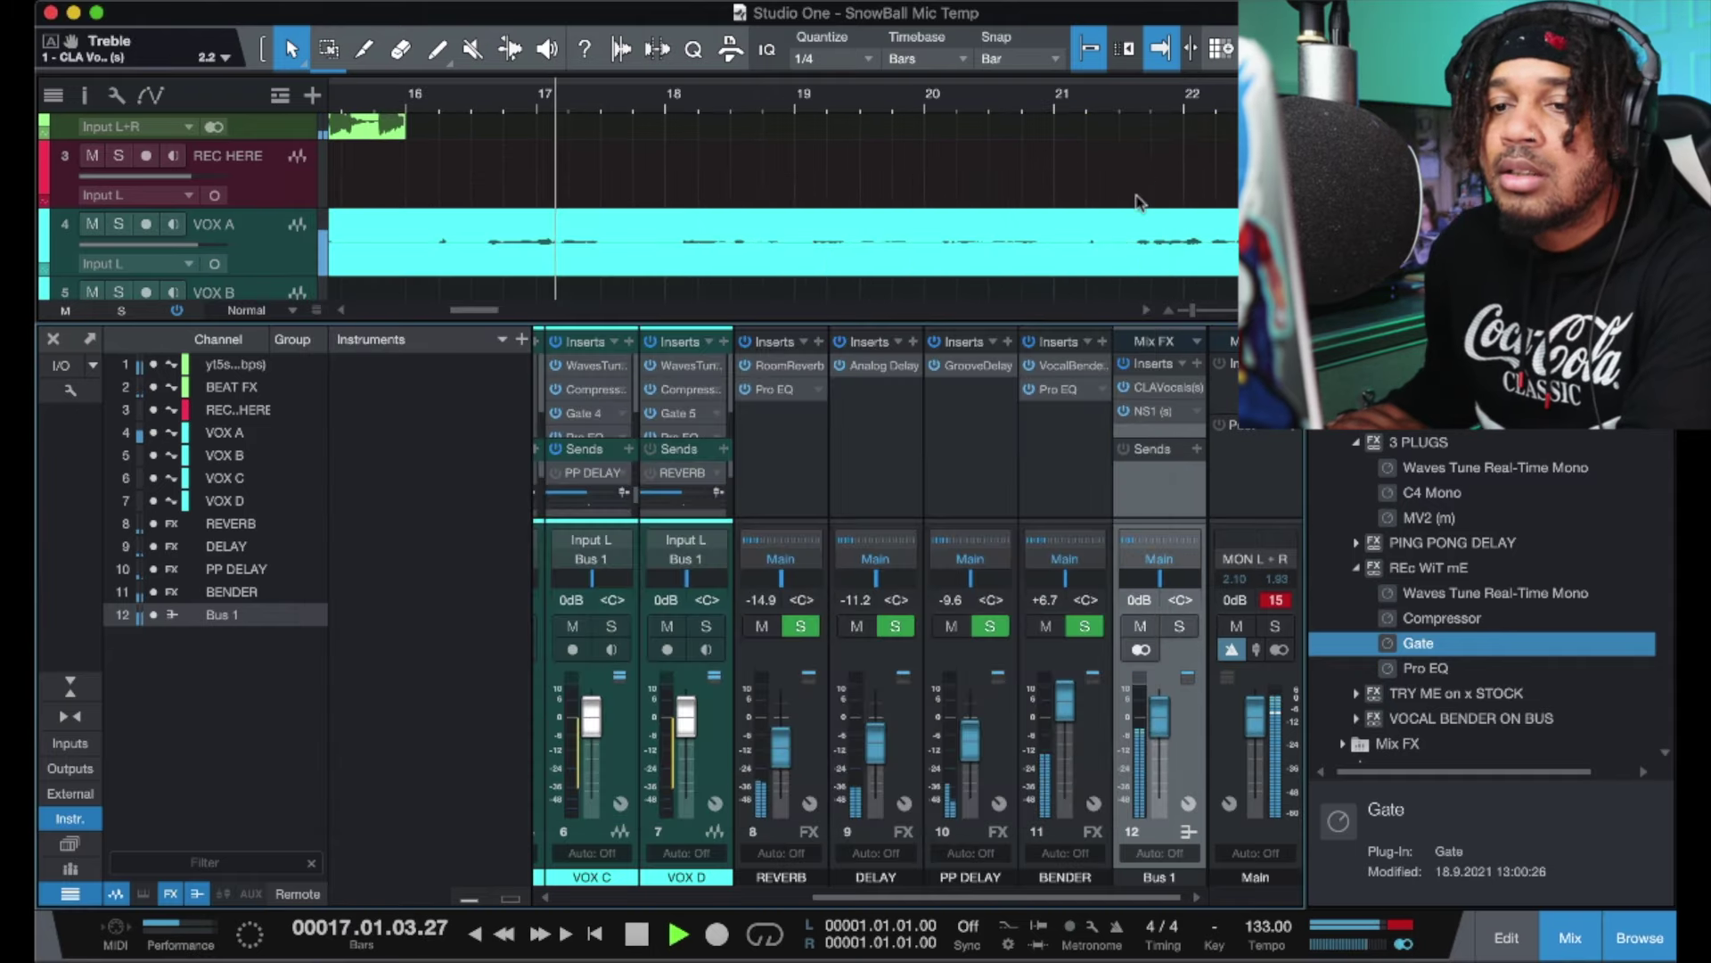
Step: Raise the PP DELAY channel's volume to -3.6 dB, stop playback and return to the song start
{"action": "mouse_move", "coordinate": [970, 741]}
{"action": "left_mouse_down"}
{"action": "mouse_move", "coordinate": [974, 710]}
{"action": "mouse_move", "coordinate": [977, 724]}
{"action": "left_mouse_up"}
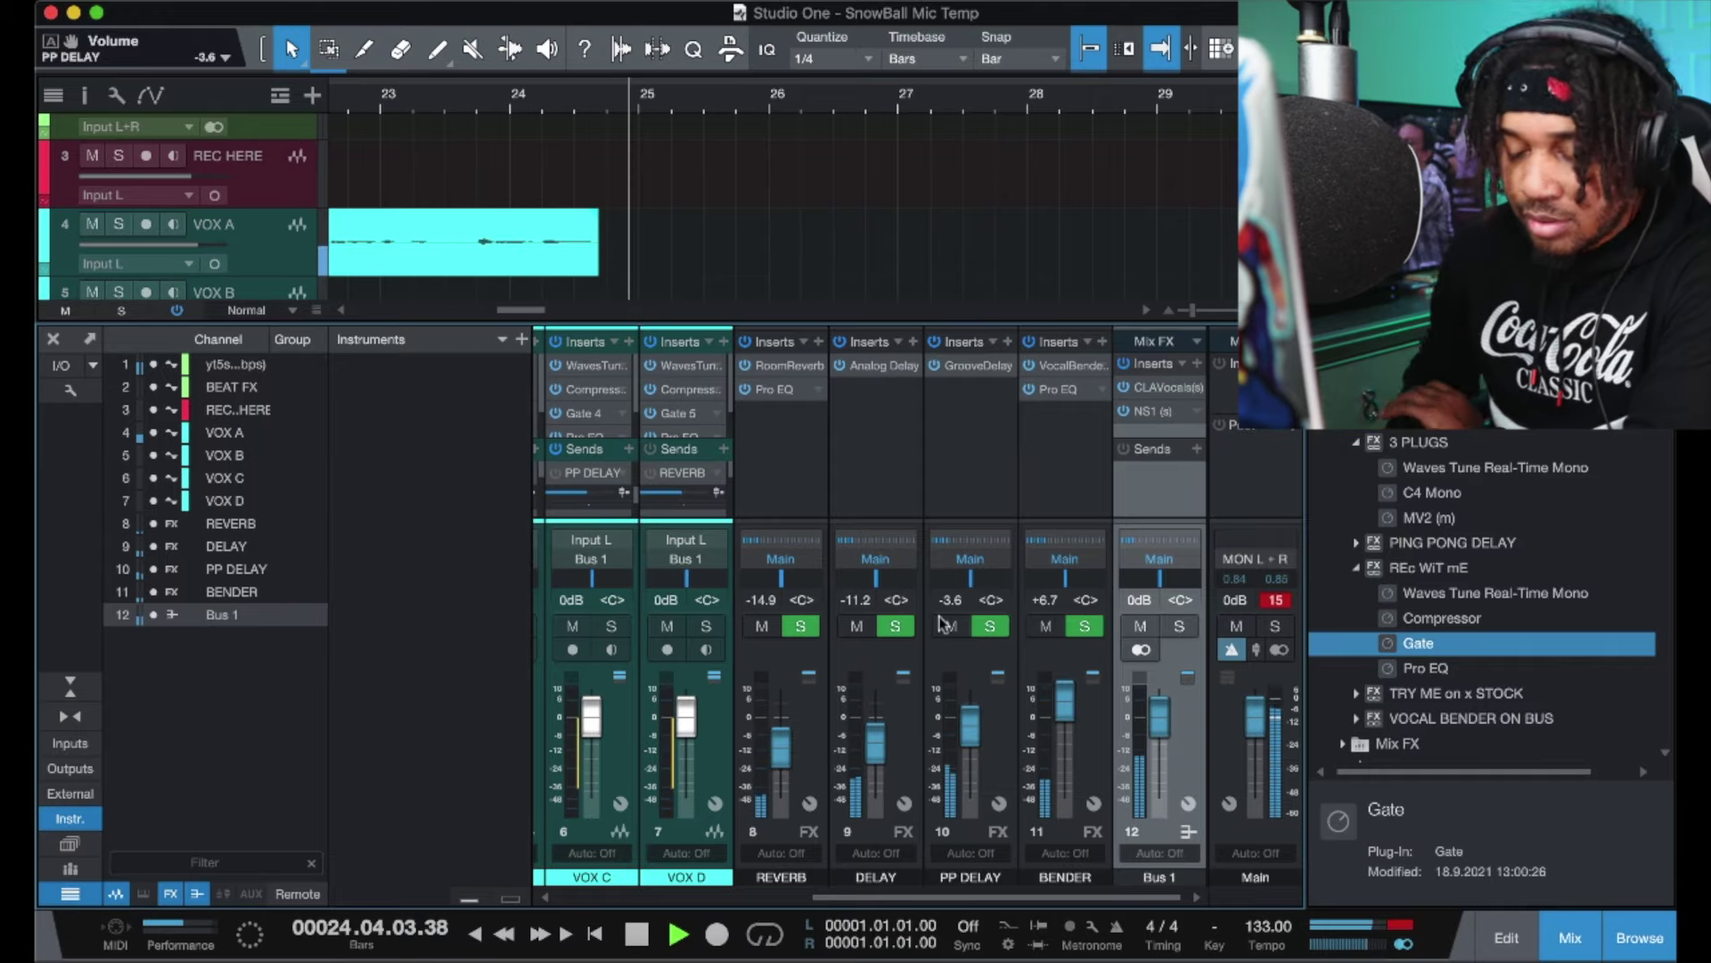
{"action": "key", "text": "space"}
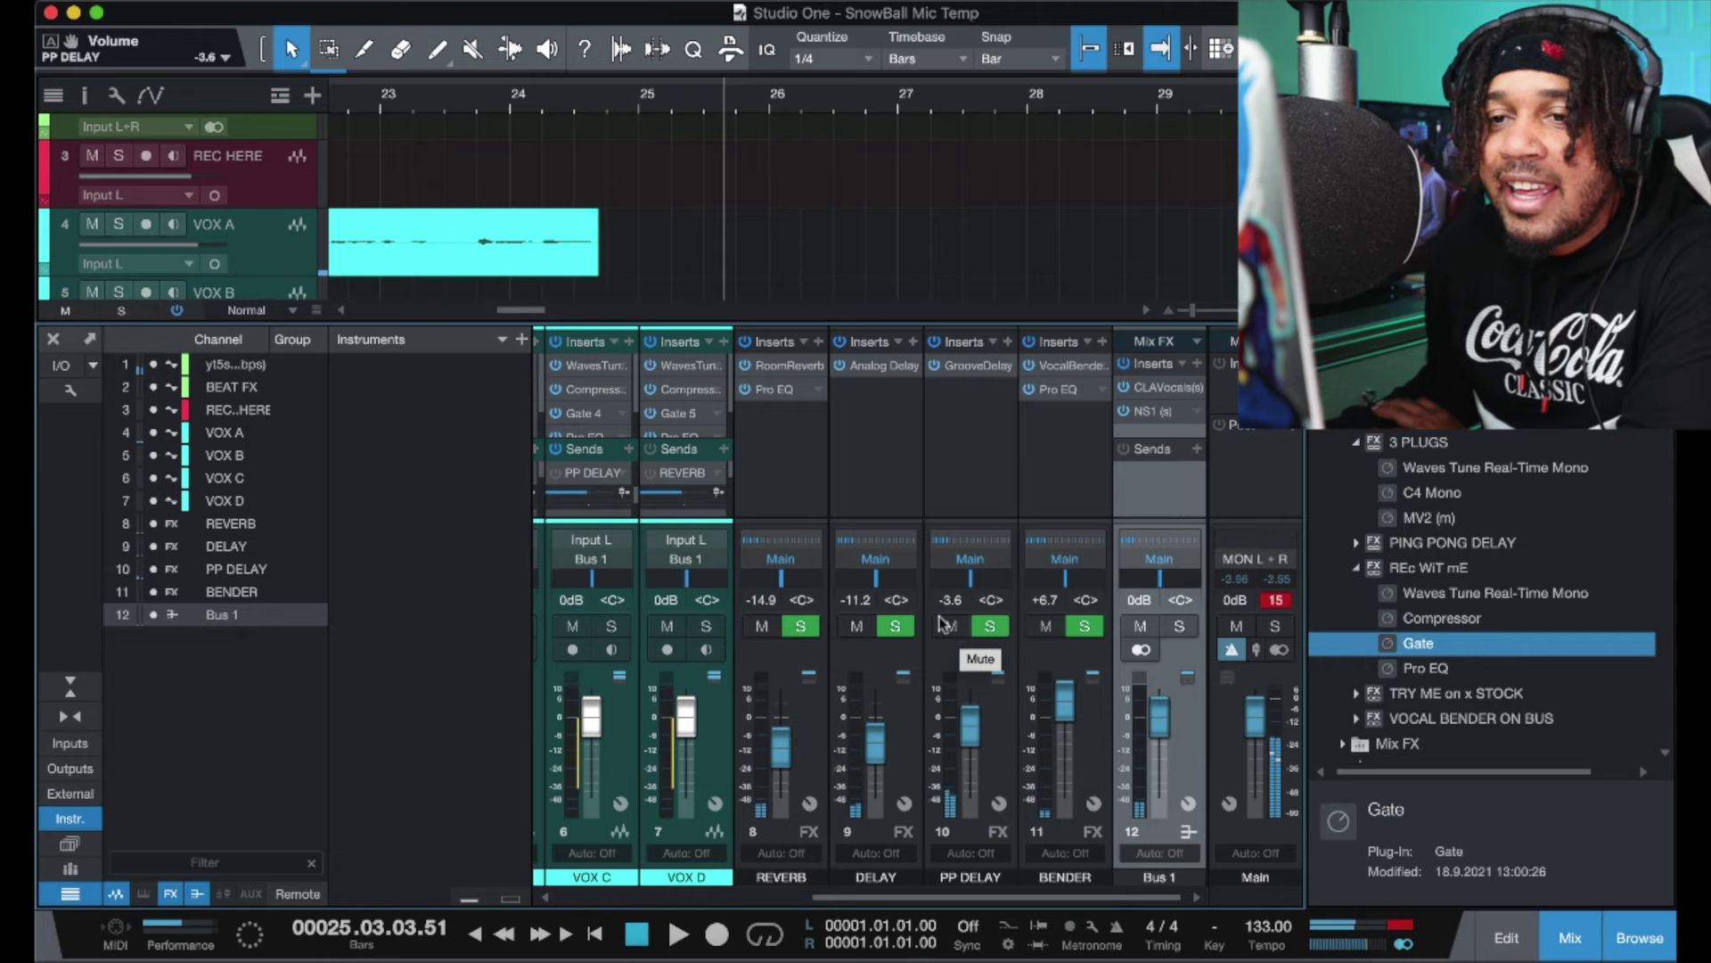
{"action": "left_click_drag", "start_coordinate": [599, 257], "coordinate": [721, 256]}
{"action": "key", "text": "comma"}
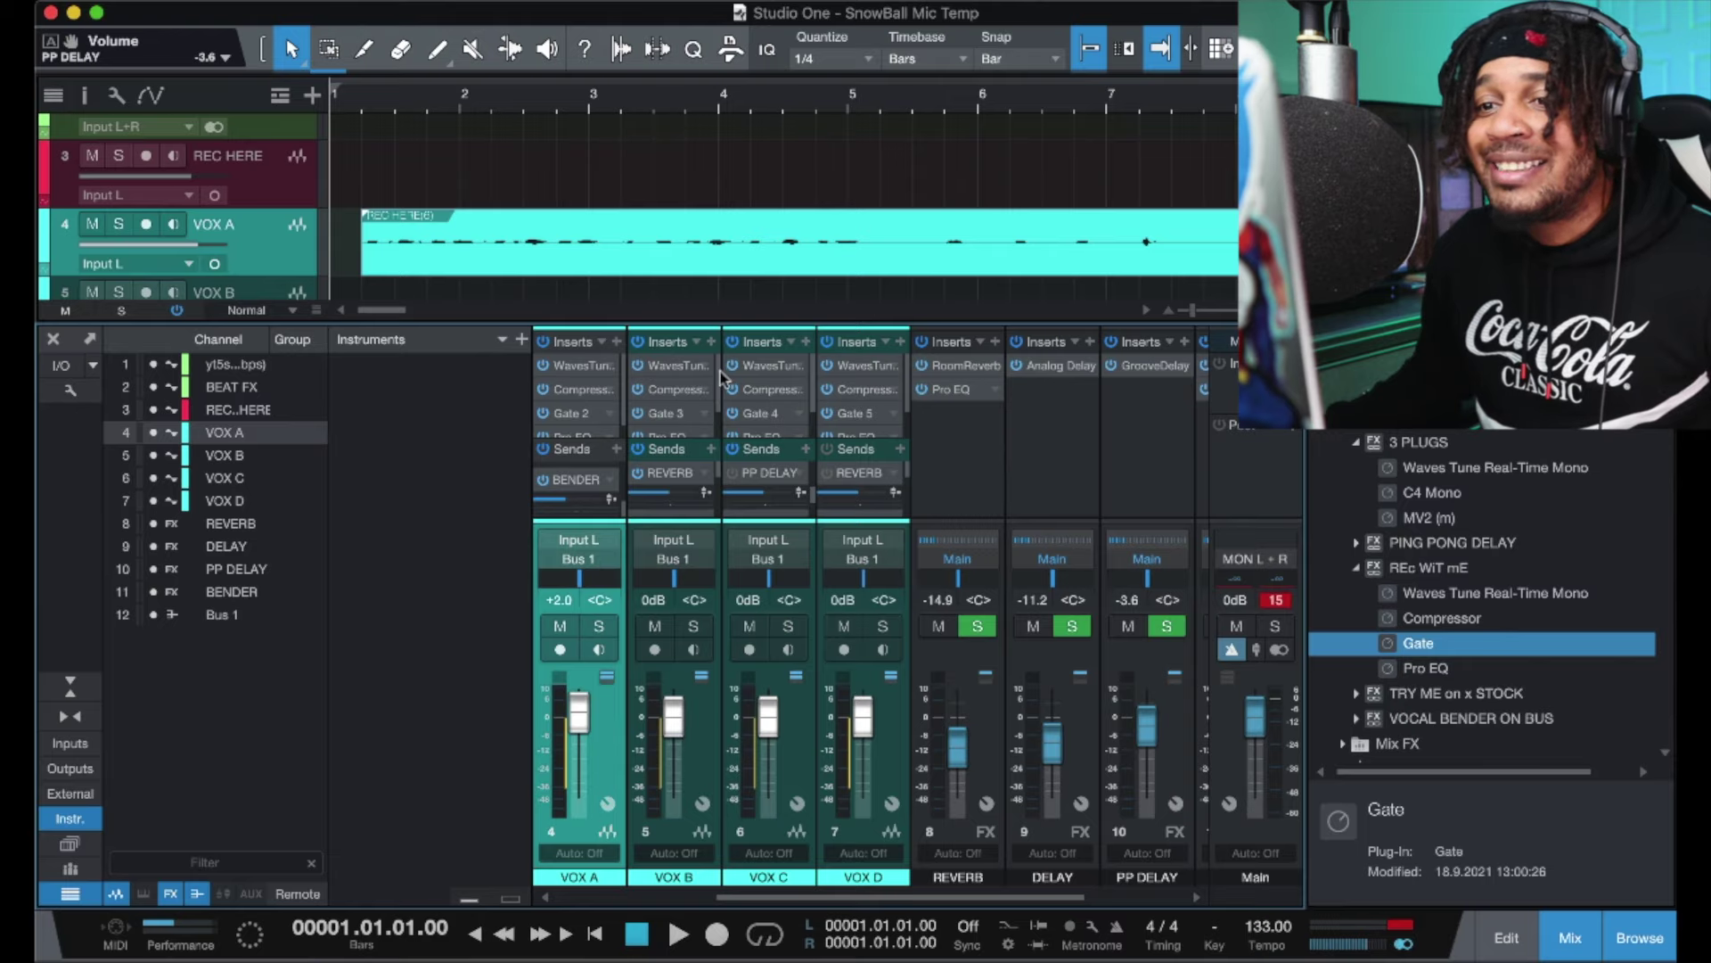
Step: Select the VOX B channel and check its insert chain and REVERB send level
{"action": "left_click", "coordinate": [699, 406]}
{"action": "scroll", "coordinate": [698, 406], "scroll_direction": "down", "scroll_amount": 2}
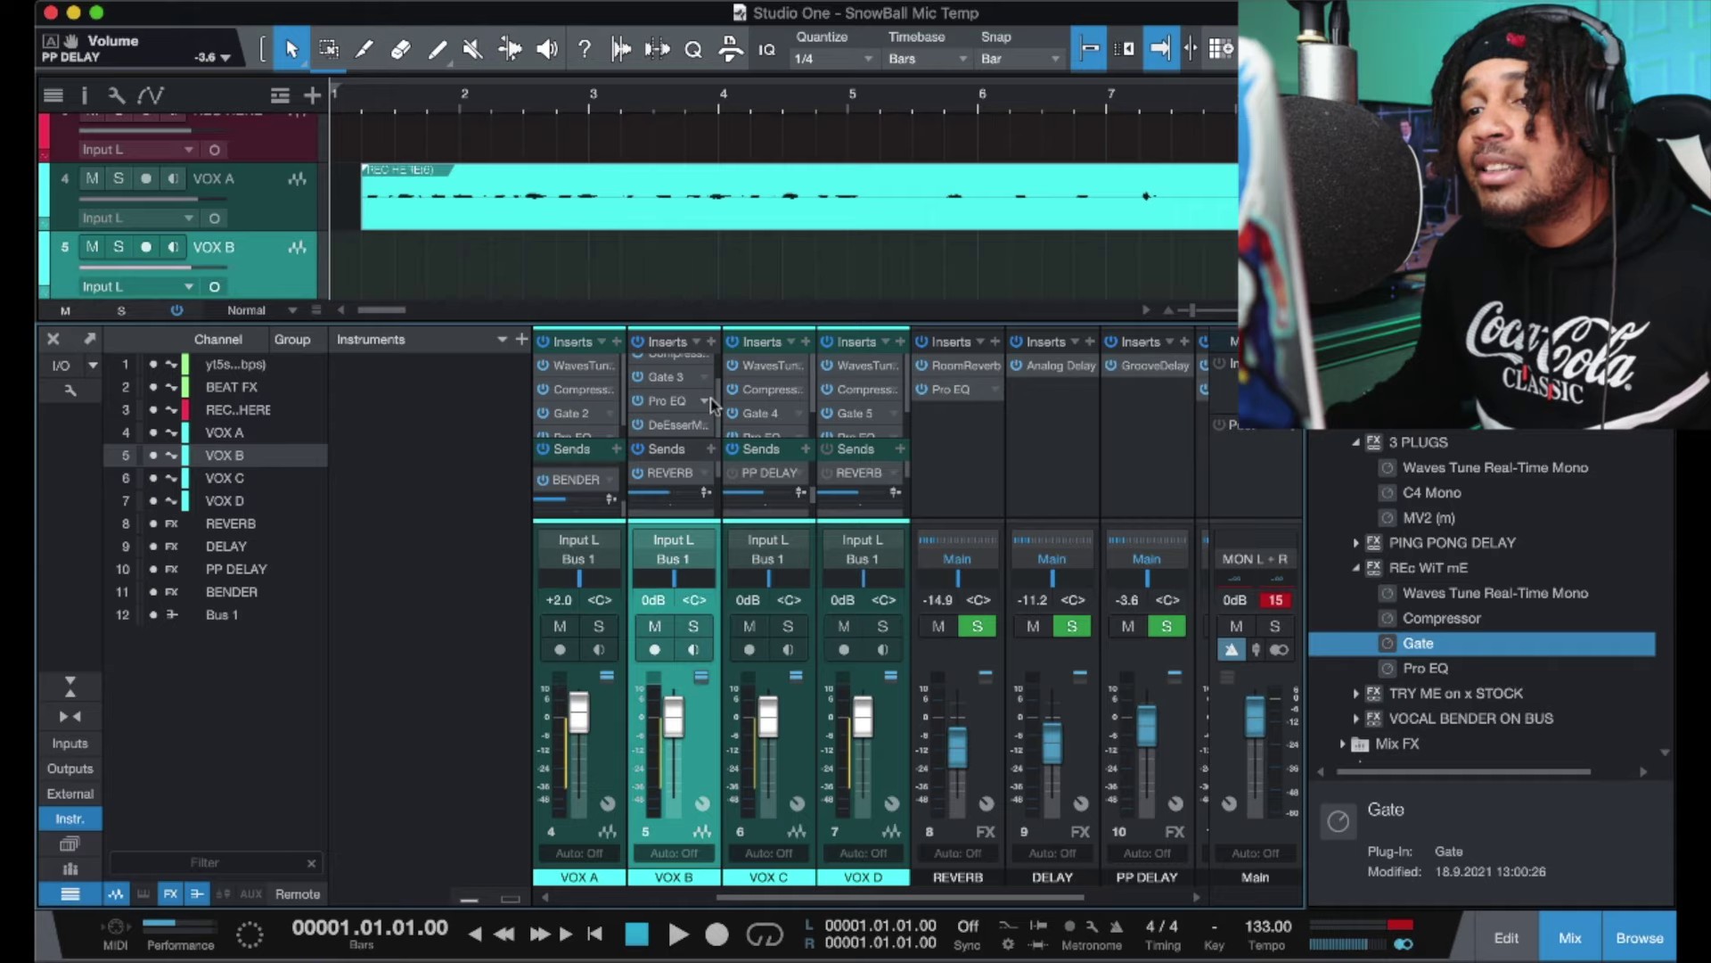
{"action": "mouse_move", "coordinate": [667, 484]}
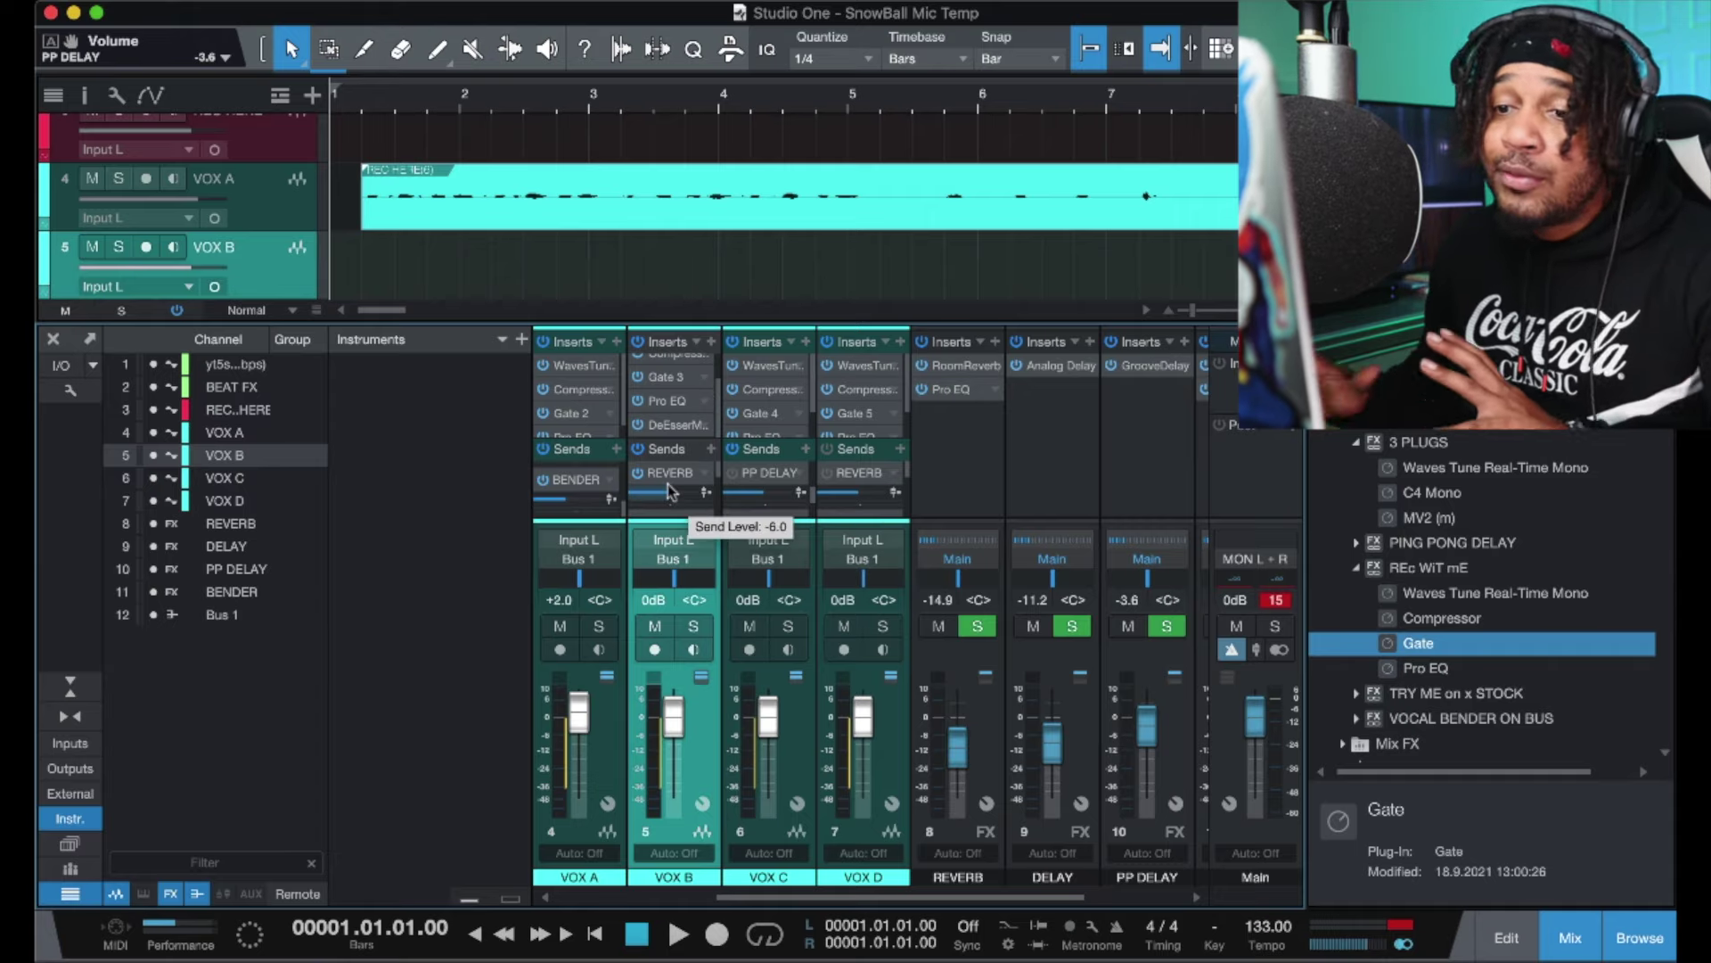